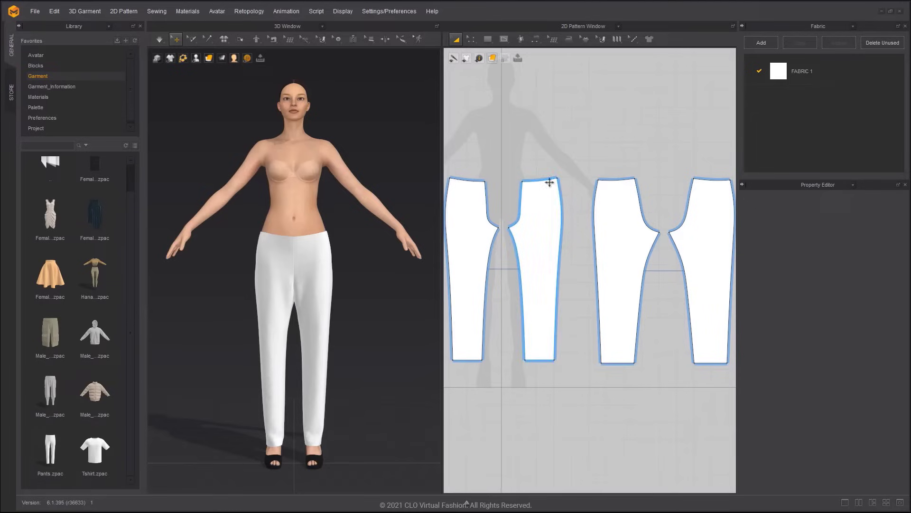
- Create a rectangle pattern 350 mm wide and 50 mm high above the pants pieces for the waistband
middle_click_drag(550, 182, 583, 228)
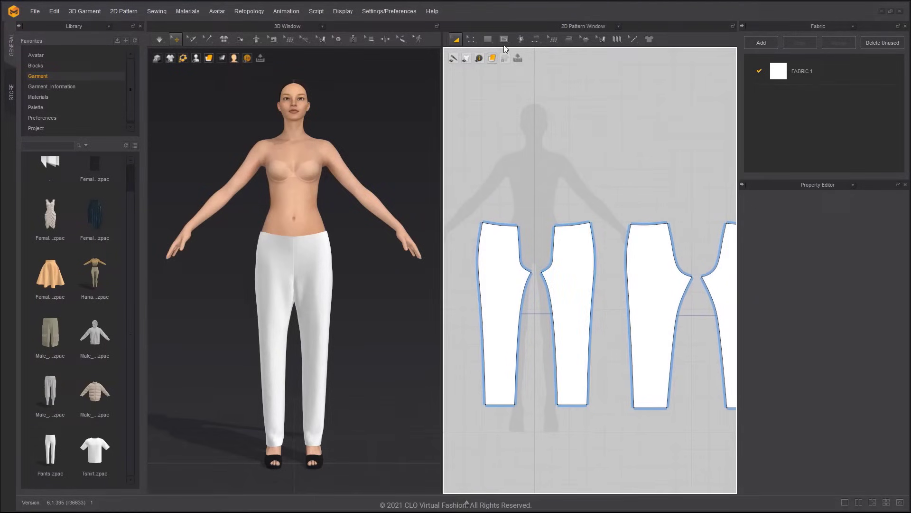
left_click(487, 39)
scroll(567, 213, "up", 2)
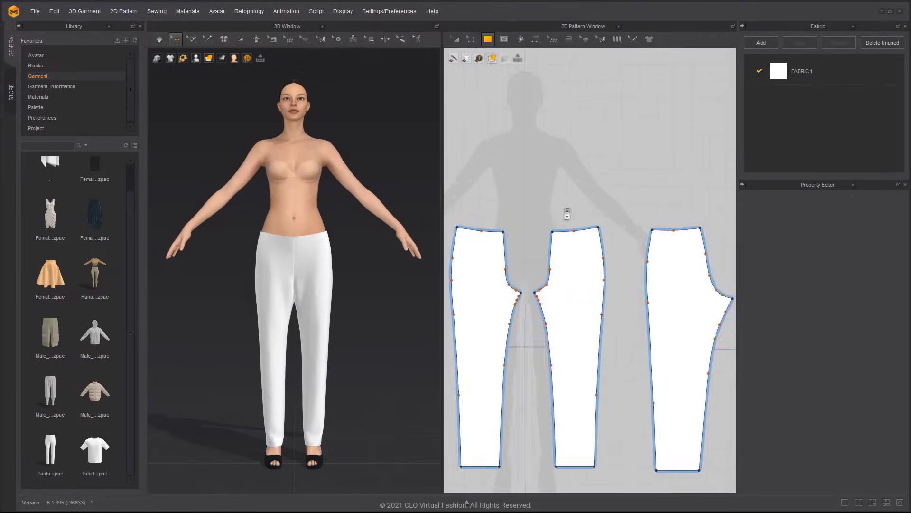
left_click(551, 200)
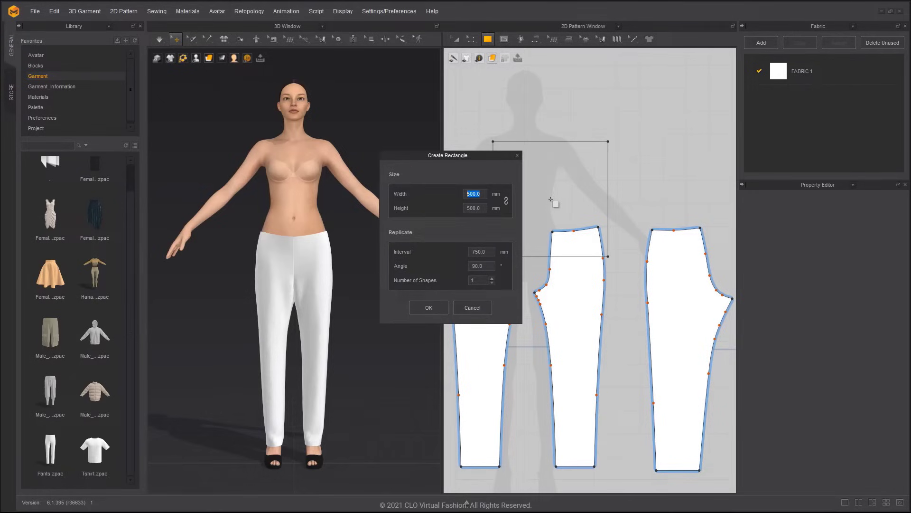
type("35050")
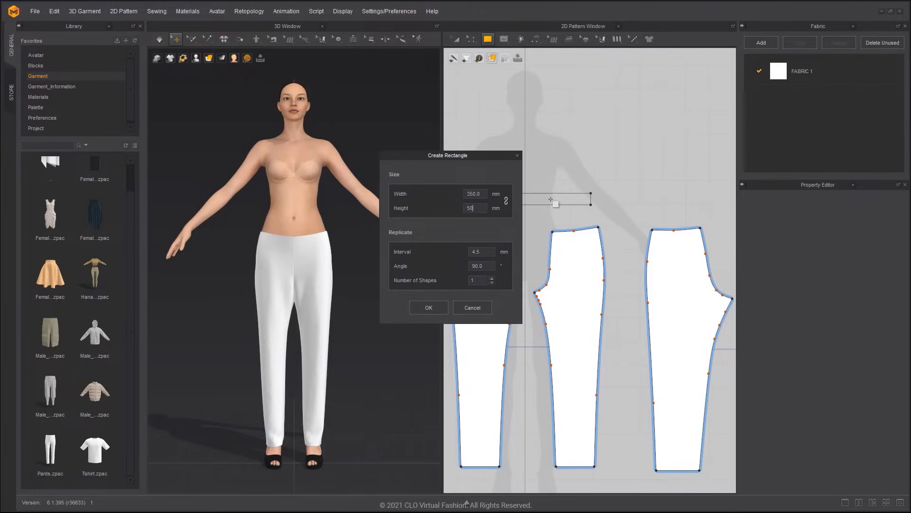
key("Return")
- Add a symmetric copy of the waistband rectangle so one half lies on each side of the centre line
key("a")
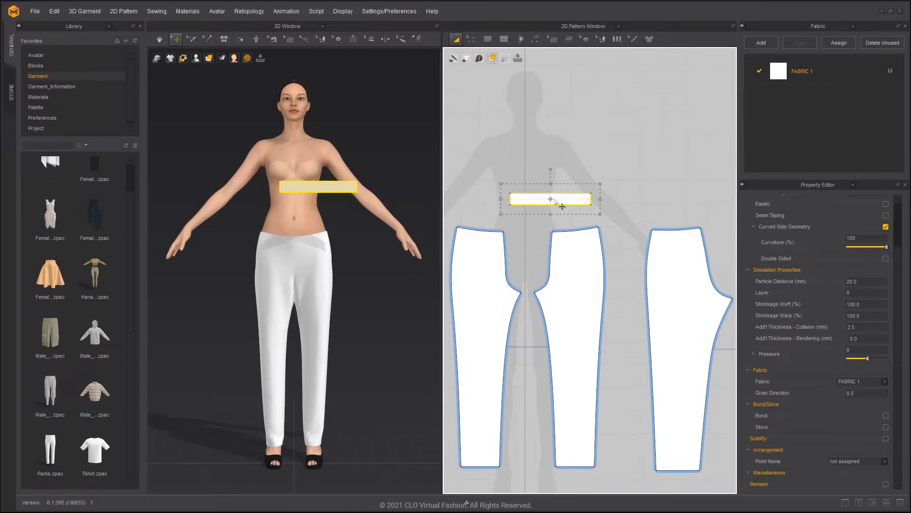
left_click_drag(567, 199, 480, 203)
left_click(480, 204)
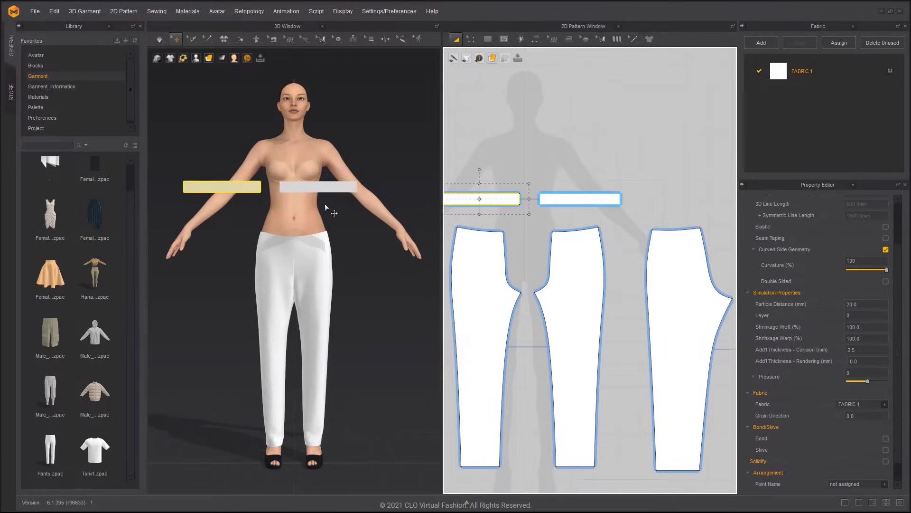
- Arrange the waistband halves around the avatar by placing the selected half on the left waist arrangement point, Body_Waist_L
right_click_drag(332, 209, 269, 216)
left_click(277, 192)
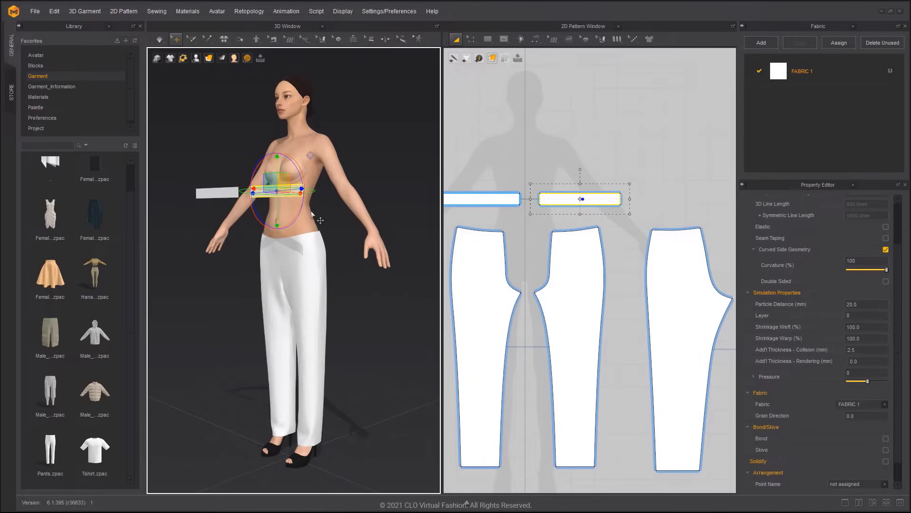
right_click_drag(341, 228, 330, 237)
key("shift+f")
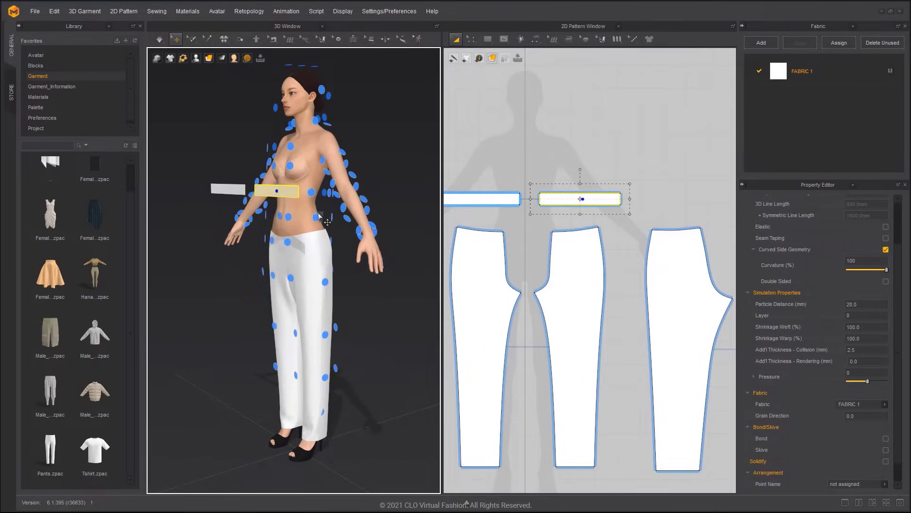
left_click(316, 217)
right_click_drag(316, 217, 368, 214)
key("shift+f")
- Sew the two waistband halves together at their centre short edges and at their outer short edges
scroll(363, 240, "down", 4)
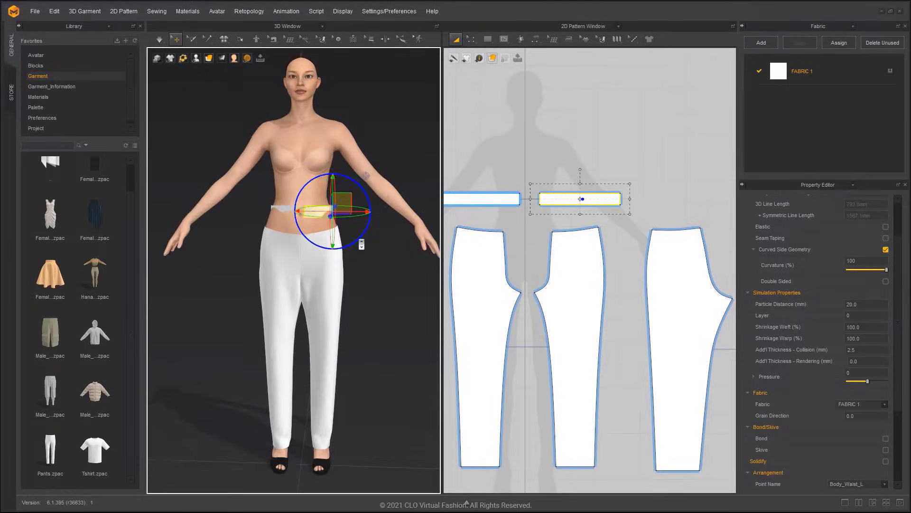
key("n")
left_click(521, 199)
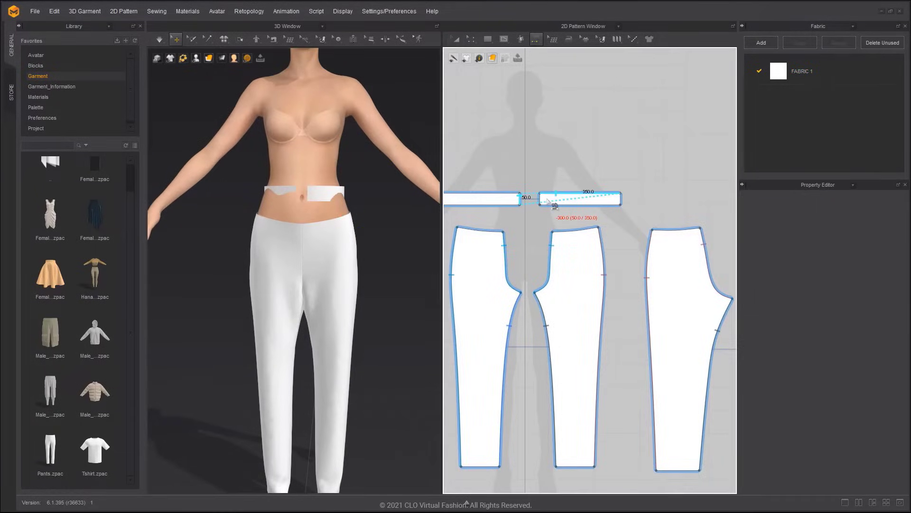
left_click(540, 199)
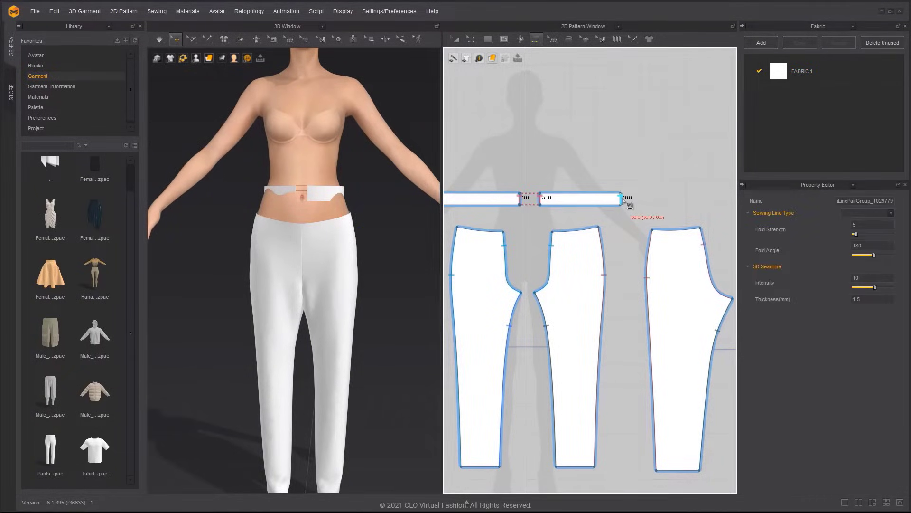
left_click(620, 199)
middle_click_drag(559, 202, 597, 200)
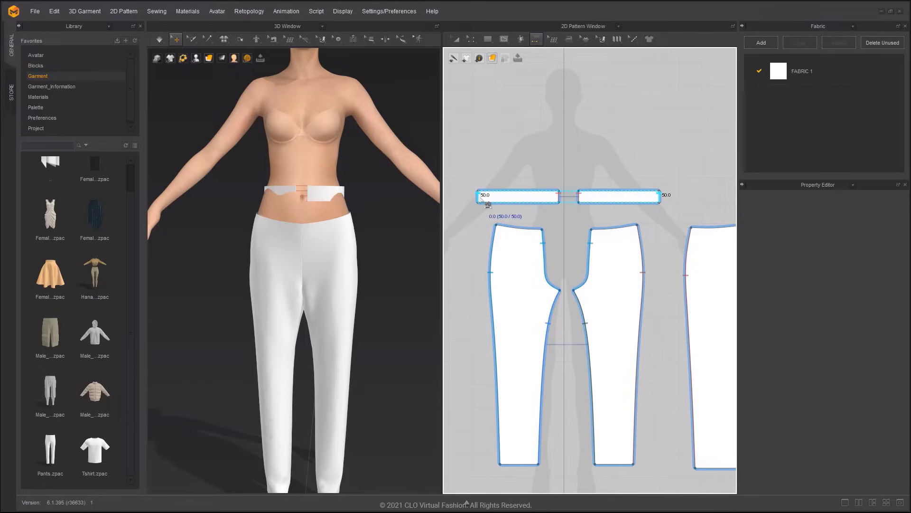
left_click(480, 198)
- Raise the waistband on the avatar by setting its arrangement Position Y to 38
right_click_drag(375, 221, 359, 196)
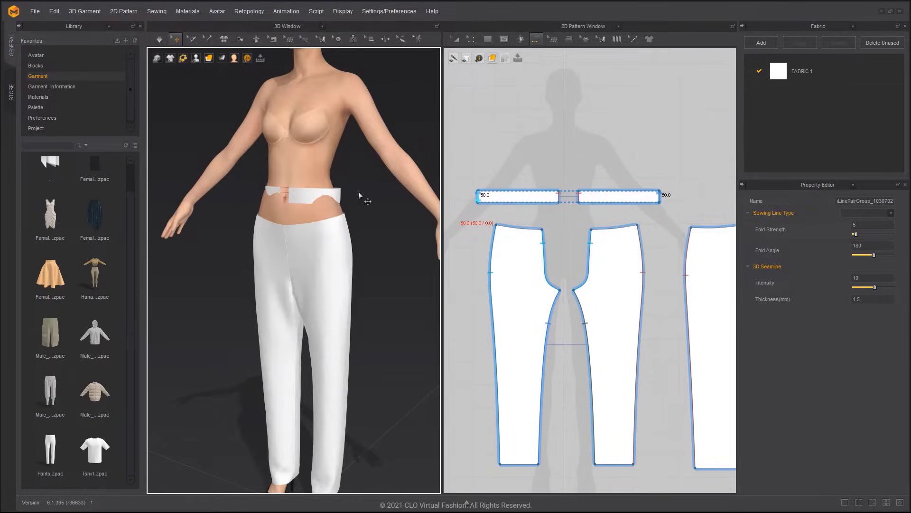
left_click(338, 205)
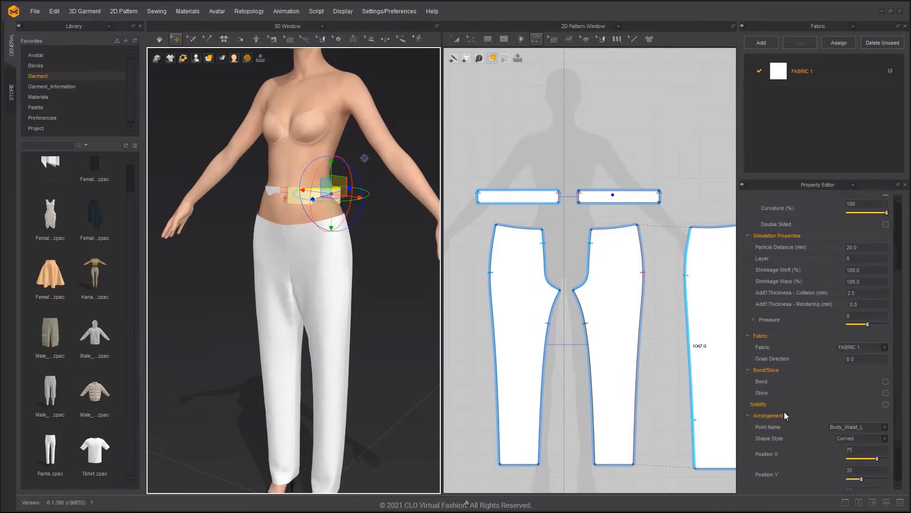
scroll(849, 421, "down", 2)
scroll(850, 421, "down", 2)
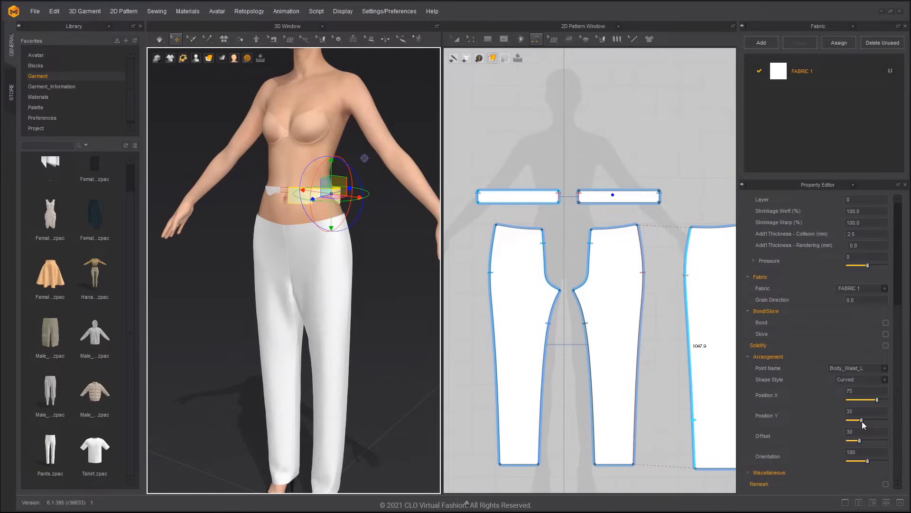
left_click_drag(863, 422, 864, 423)
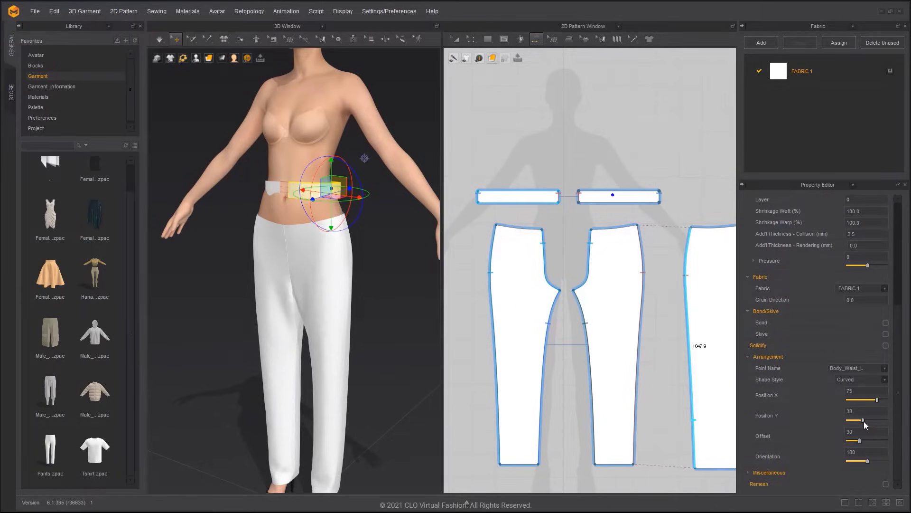
- Check the other waistband half and simulate to close the band around the waist
left_click(418, 302)
right_click_drag(400, 291, 440, 297)
left_click(291, 199)
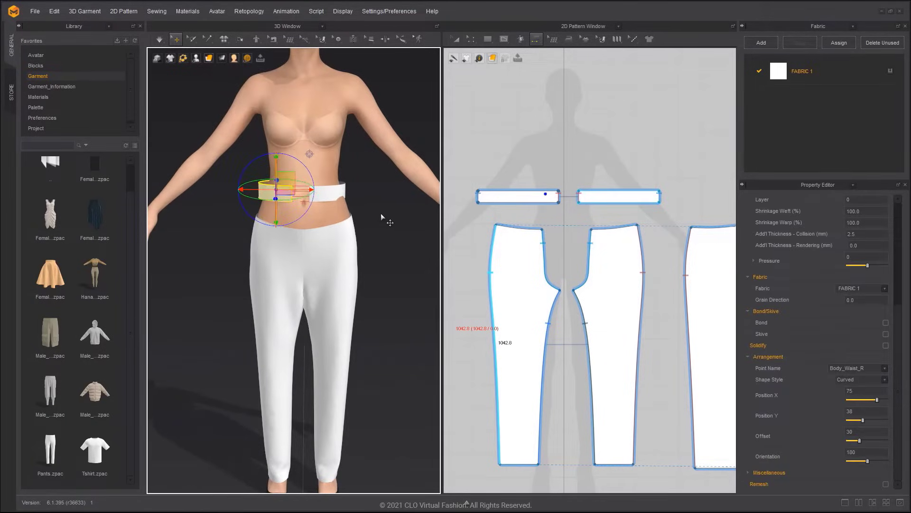
key("space")
key("space")
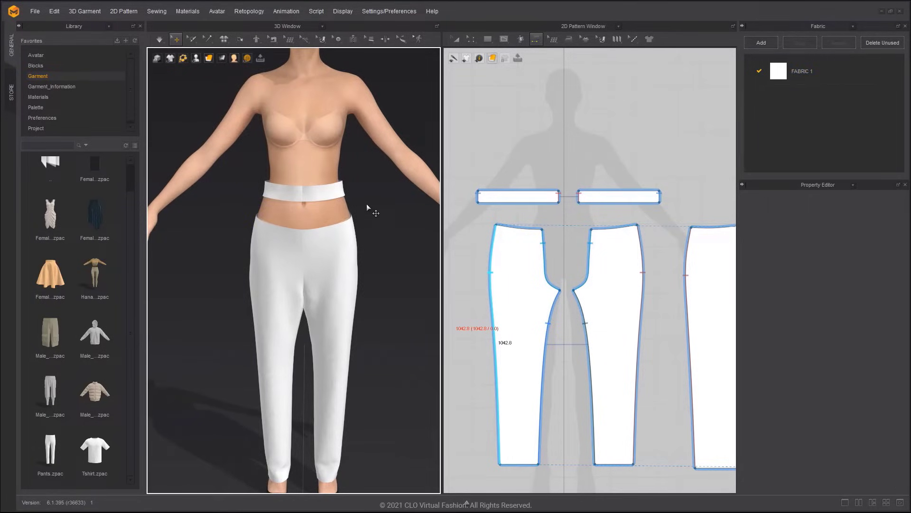
- Move the waistband's outer short edge upward in the 2D pattern so the strip slants
right_click_drag(369, 206, 270, 192)
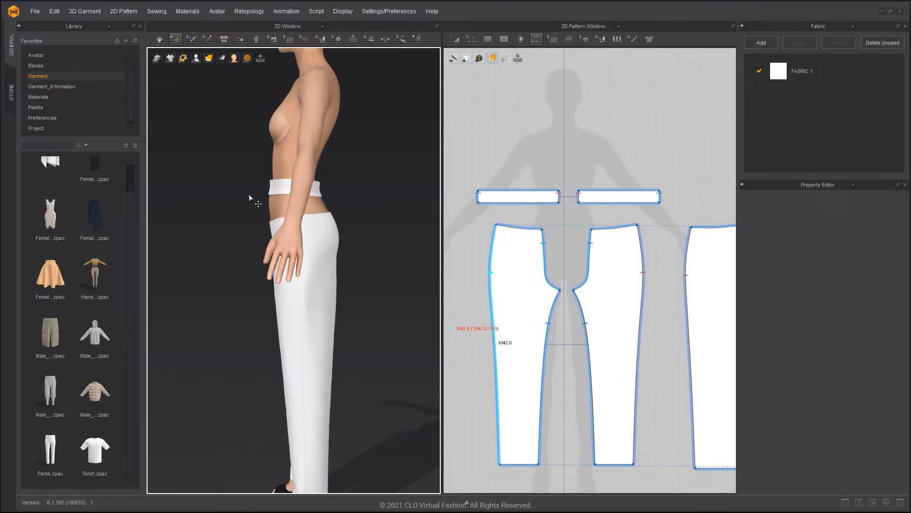
key("z")
scroll(657, 200, "up", 3)
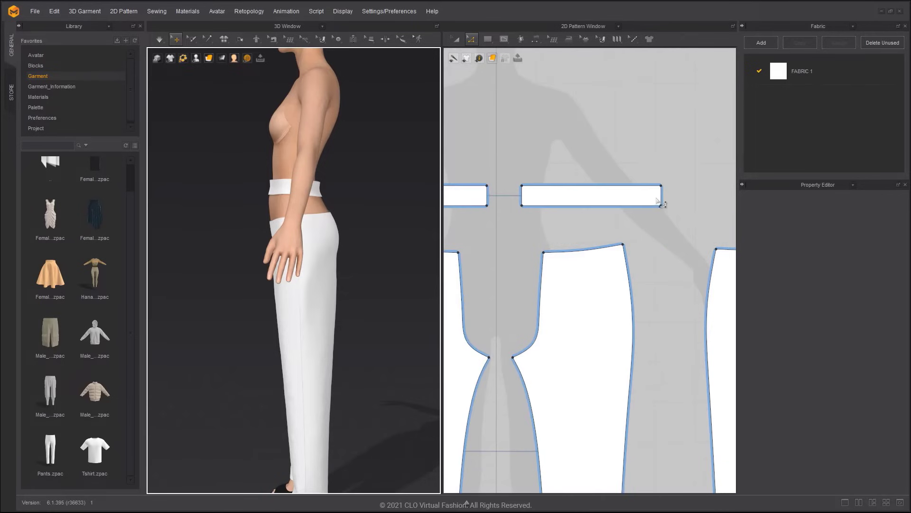
left_click_drag(661, 199, 661, 180)
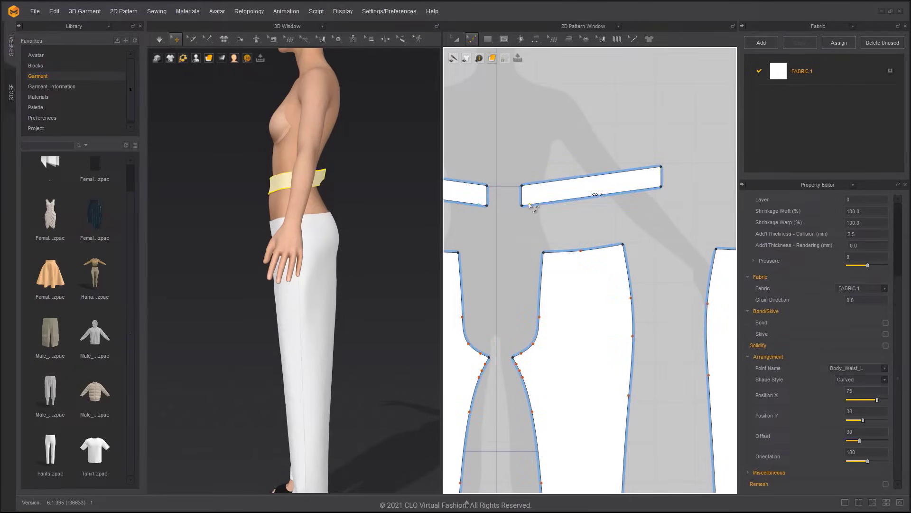
- Bend the waistband's long edges into smooth curves and move the upper outer corner inward
left_click_drag(529, 204, 533, 186)
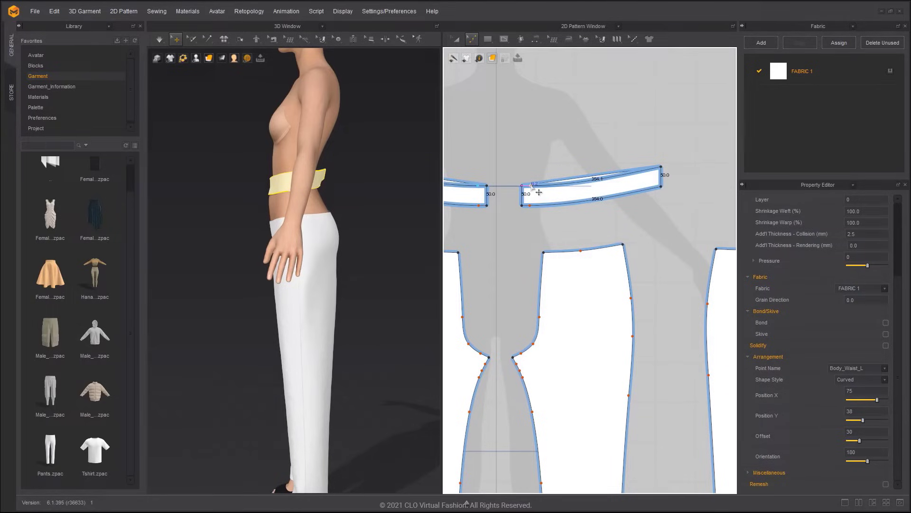
scroll(638, 223, "up", 5)
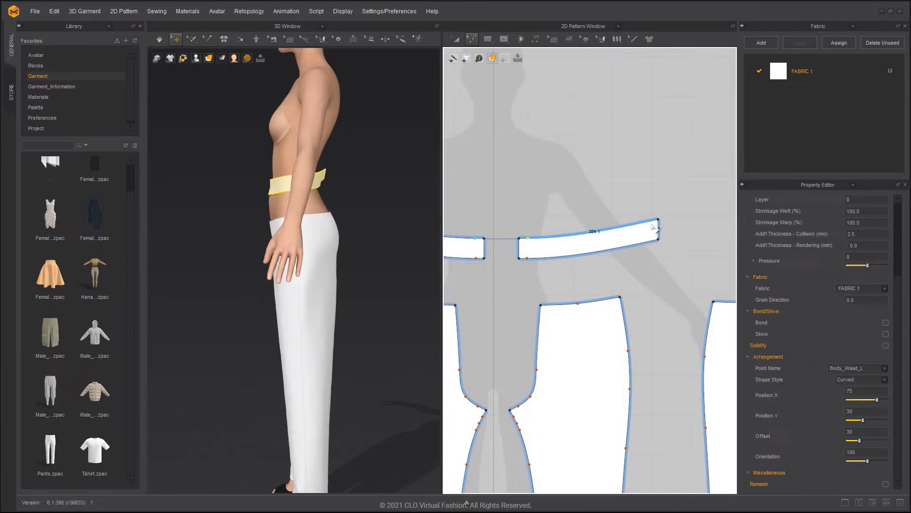
left_click_drag(665, 217, 656, 219)
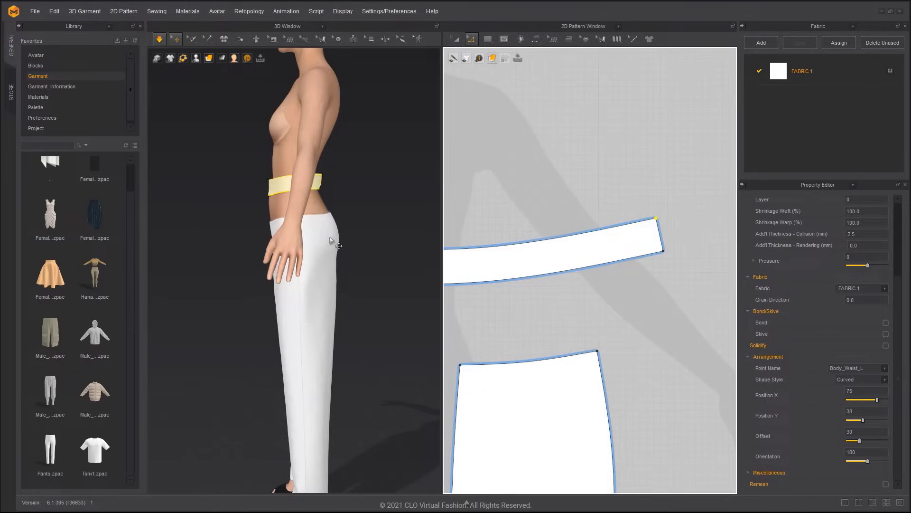
- Simulate the reshaped waistband and adjust its fit around the avatar's waist
right_click_drag(333, 235, 304, 197)
key("space")
mouse_move(301, 193)
left_mouse_down()
mouse_move(311, 203)
mouse_move(307, 196)
left_mouse_up()
right_click_drag(311, 195, 276, 198)
- Select both waistband halves in 3D and freeze them
left_click(275, 198)
left_click(254, 197)
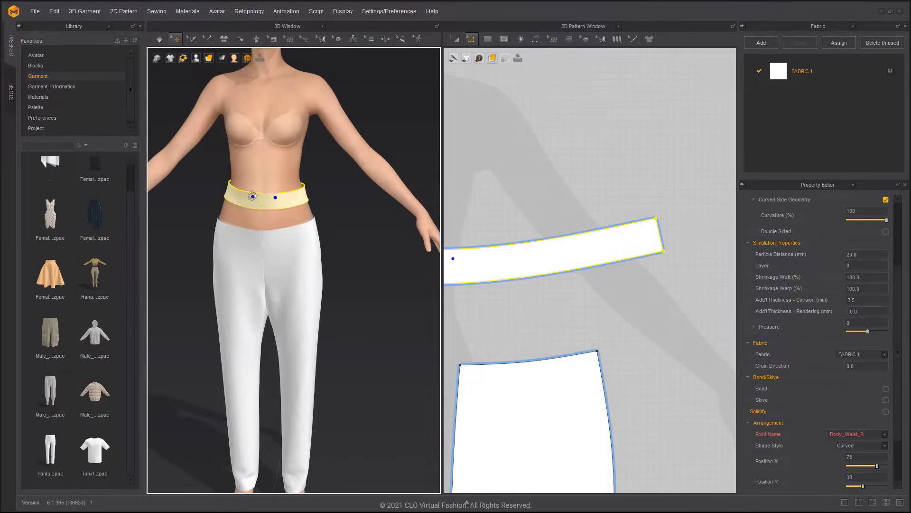
right_click(252, 196)
left_click(300, 68)
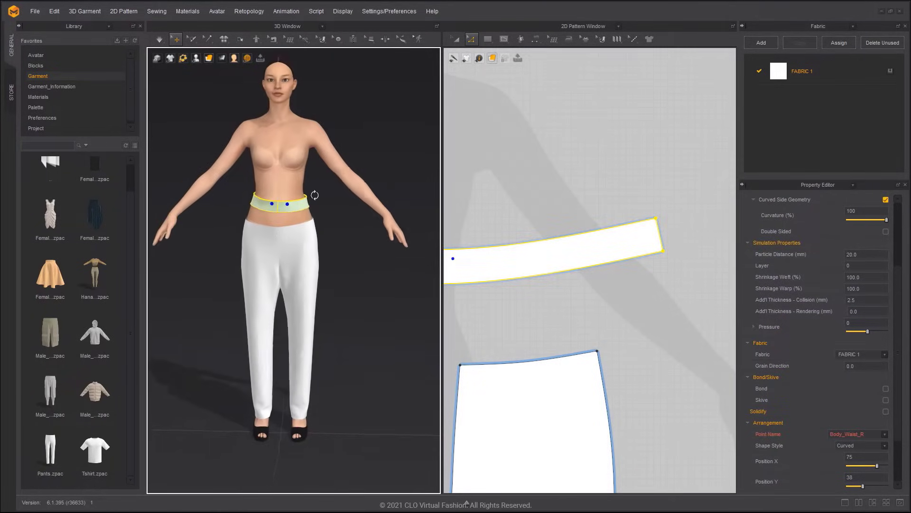
- Start an M:N Free Sewing seam with the full lower edge of the waistband as its first side
right_click_drag(314, 195, 313, 192)
scroll(548, 264, "down", 4)
middle_click_drag(550, 276, 588, 247)
left_click(536, 39)
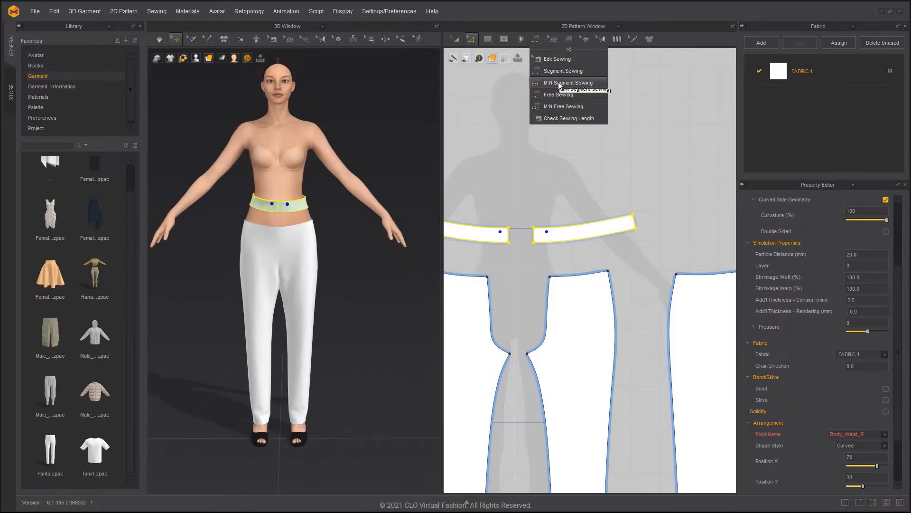
left_click(560, 84)
left_click(534, 242)
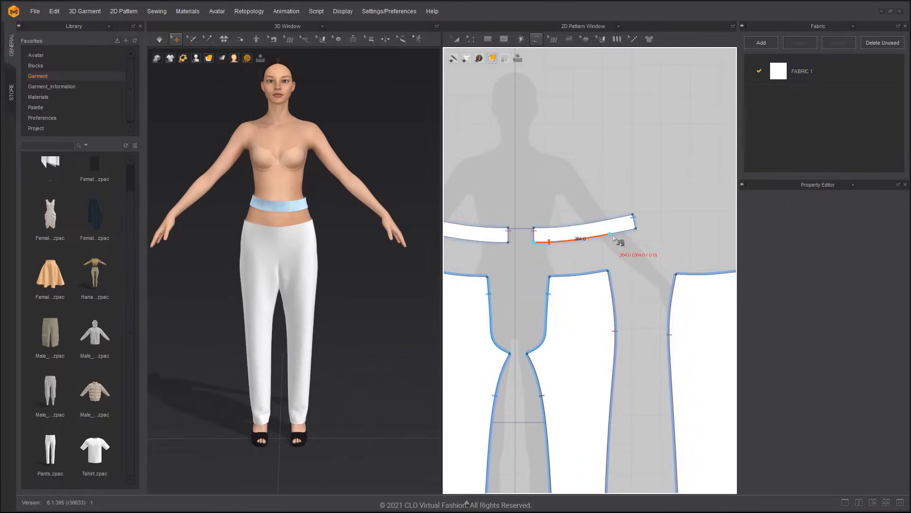
left_click(635, 229)
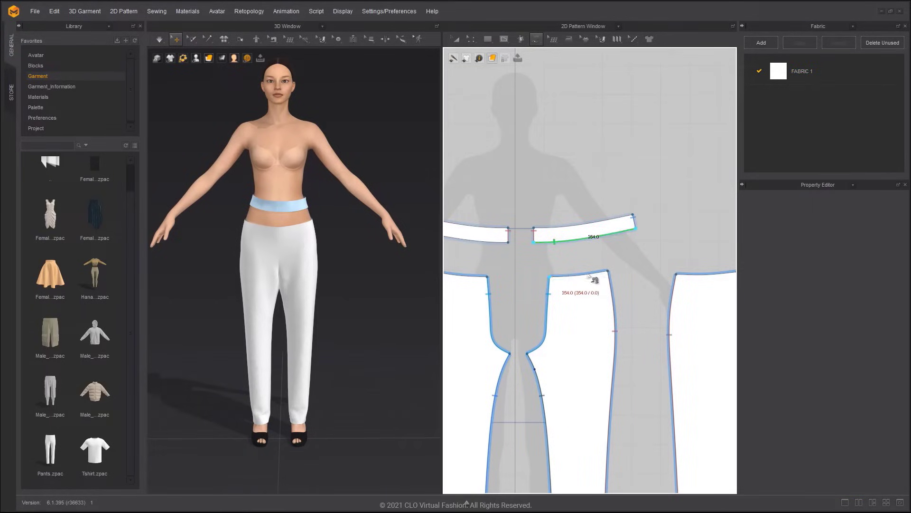
- Complete the seam along the top edges of the front and back pants pieces and simulate to join them
left_click(608, 271)
middle_click_drag(676, 282, 585, 261)
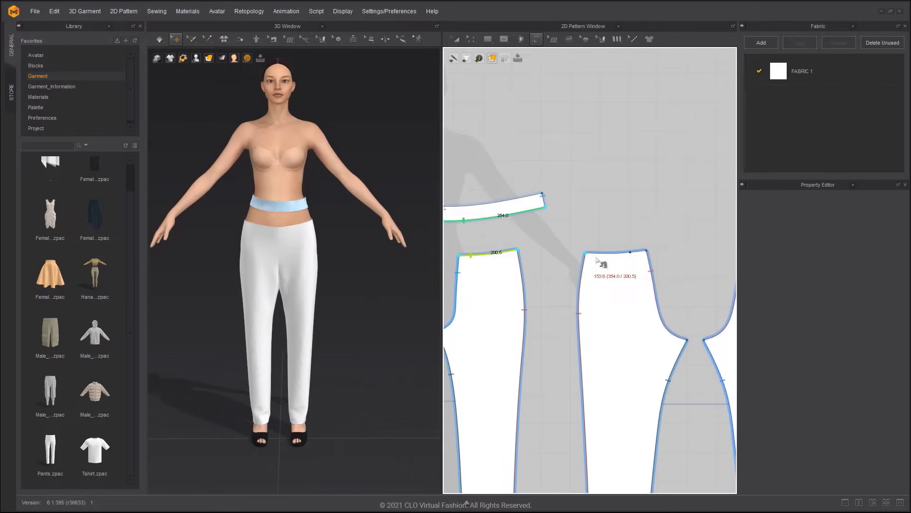
left_click(596, 258)
left_click(648, 255)
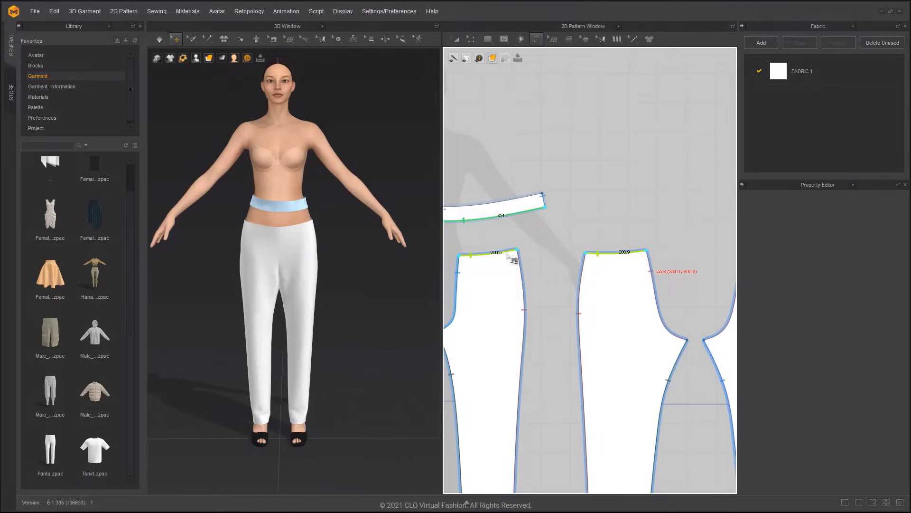
key("Return")
key("space")
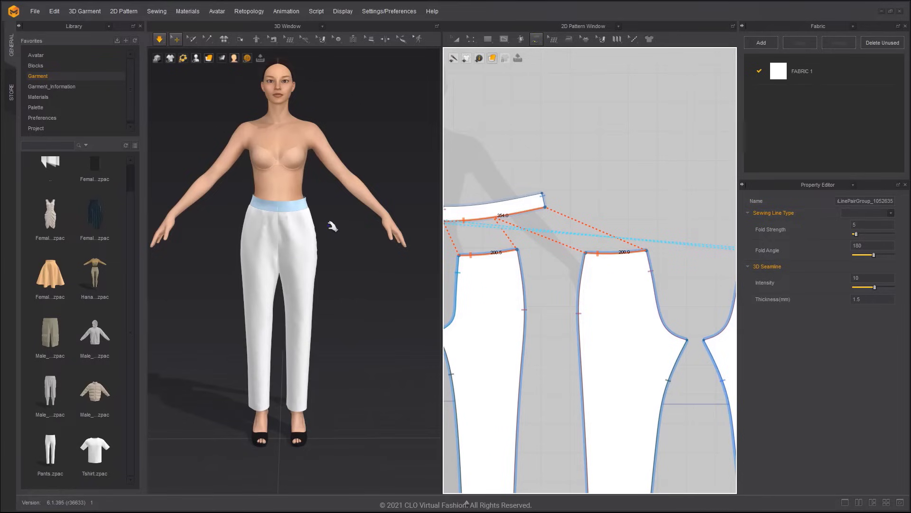
key("space")
- Unfreeze both waistband halves and simulate the complete pants, checking the fit from behind
left_click(292, 207)
left_click(263, 204, "shift")
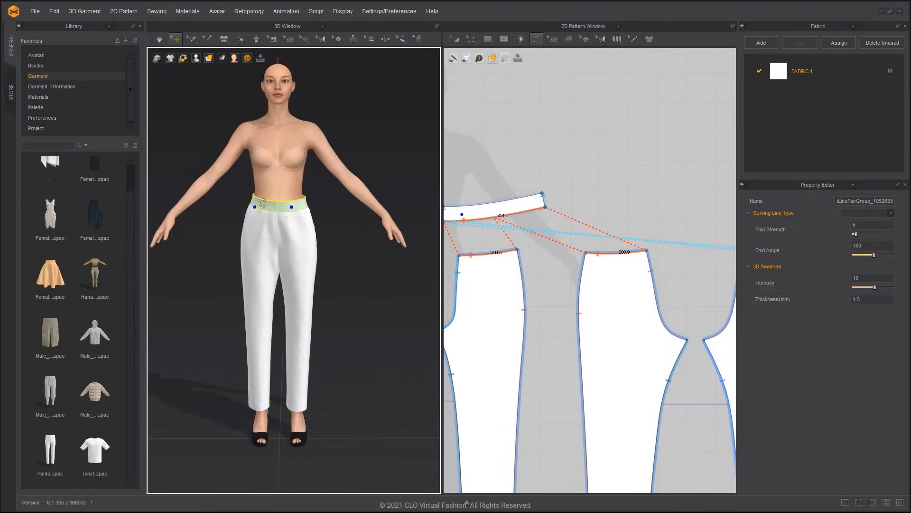
right_click(271, 205)
left_click(310, 47)
key("space")
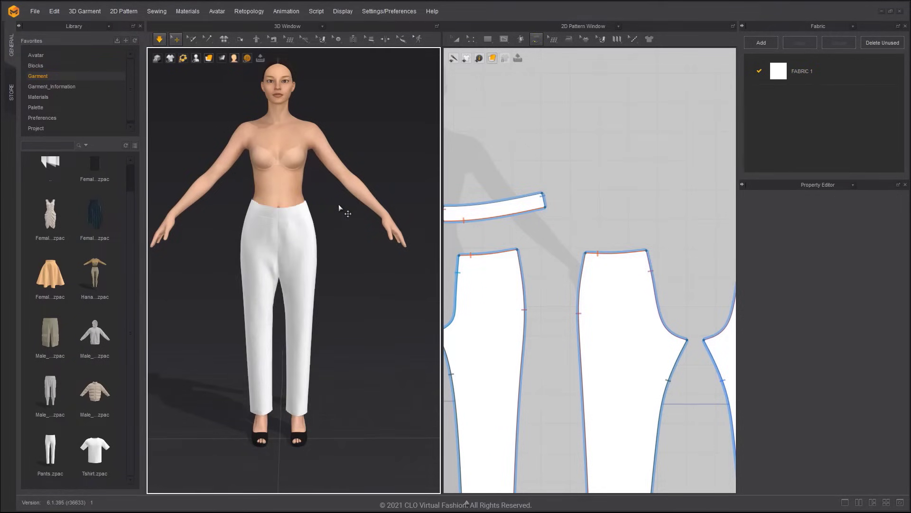
right_click_drag(295, 218, 95, 222)
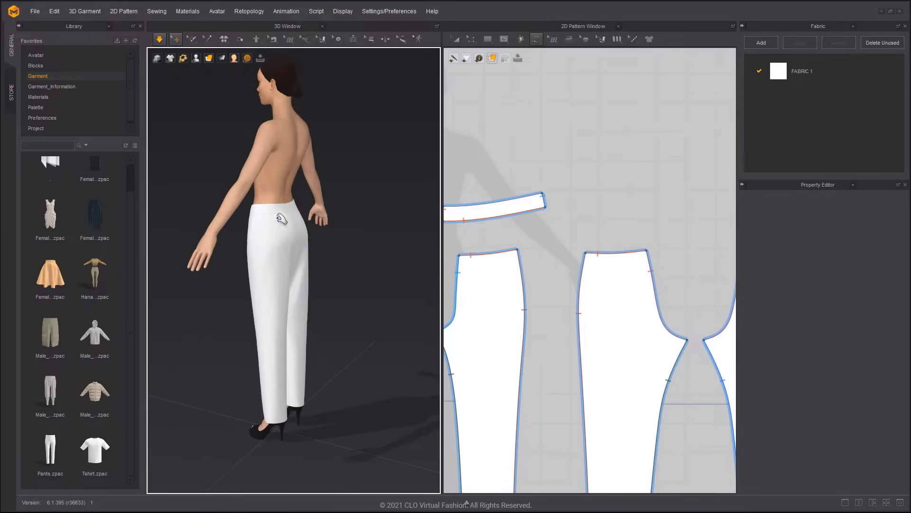
- Merge the two waistband halves into one continuous pattern piece at the seam joining their outer ends
key("space")
middle_click_drag(549, 218, 624, 235)
key("z")
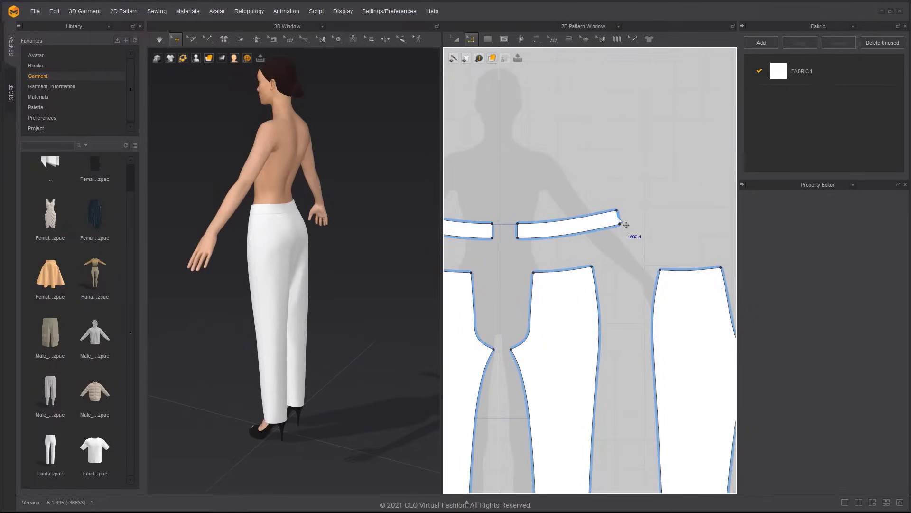
key("n")
left_click(618, 217)
right_click(619, 217)
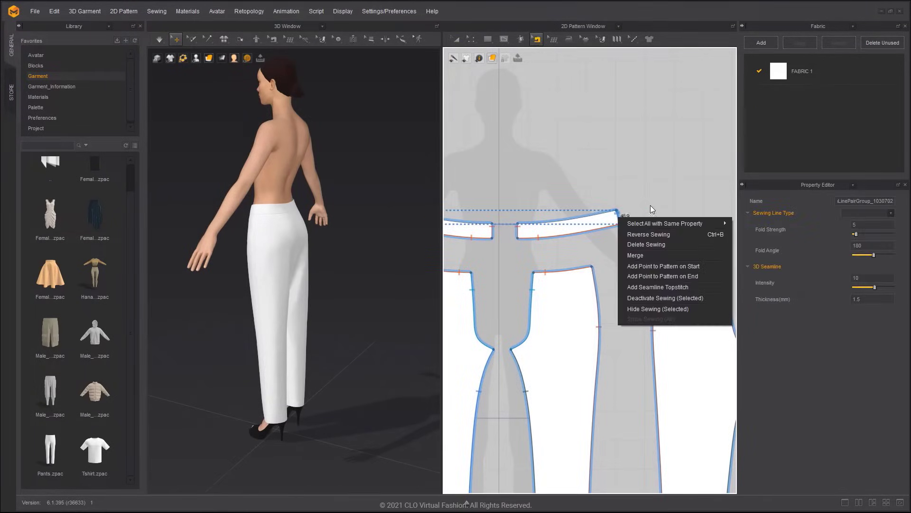
left_click(651, 261)
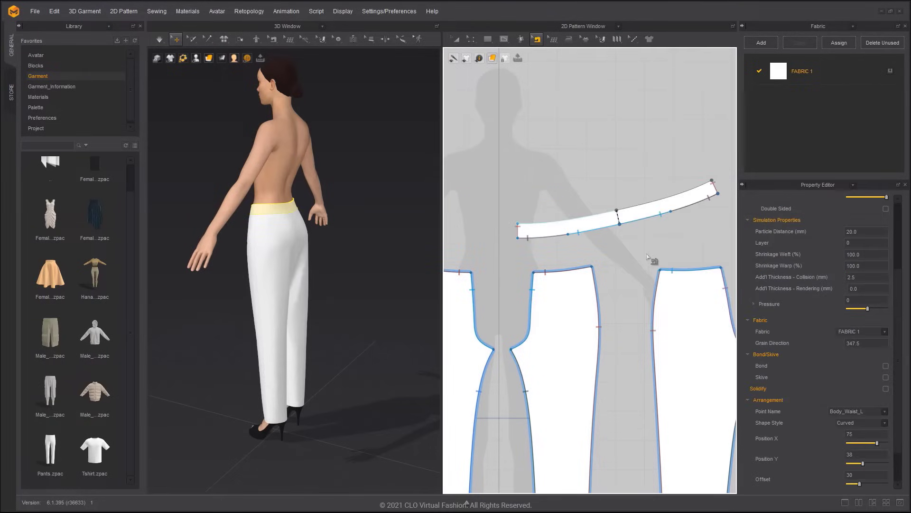
- Rotate the merged waistband until it lies level and position it above the pants pieces in the 2D pattern layout
key("a")
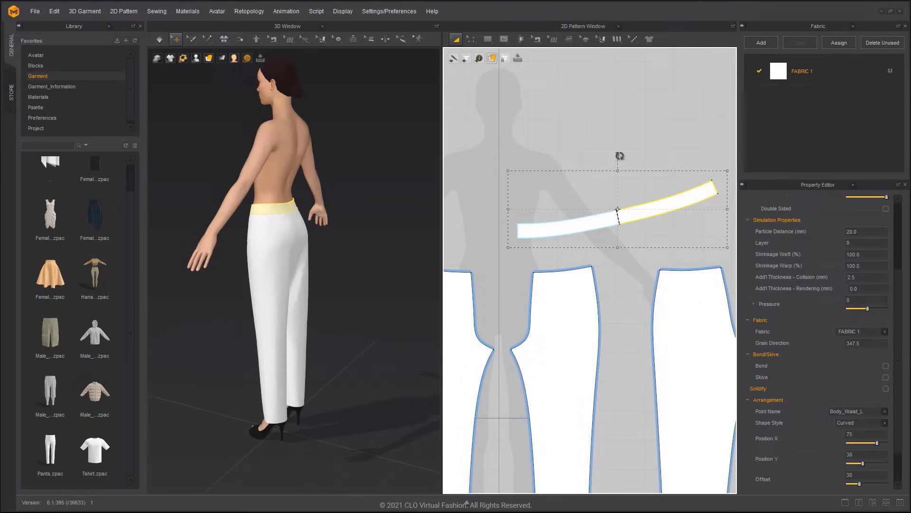
mouse_move(620, 156)
left_mouse_down()
mouse_move(627, 163)
mouse_move(618, 164)
left_mouse_up()
left_click_drag(626, 209, 637, 236)
left_click(527, 213)
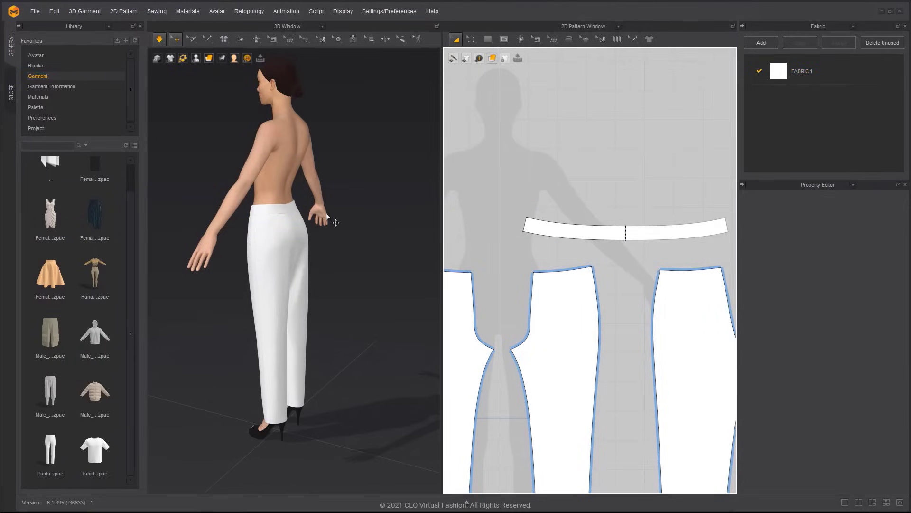
- Select the waistband in the front view and enable Bond for it
key("2")
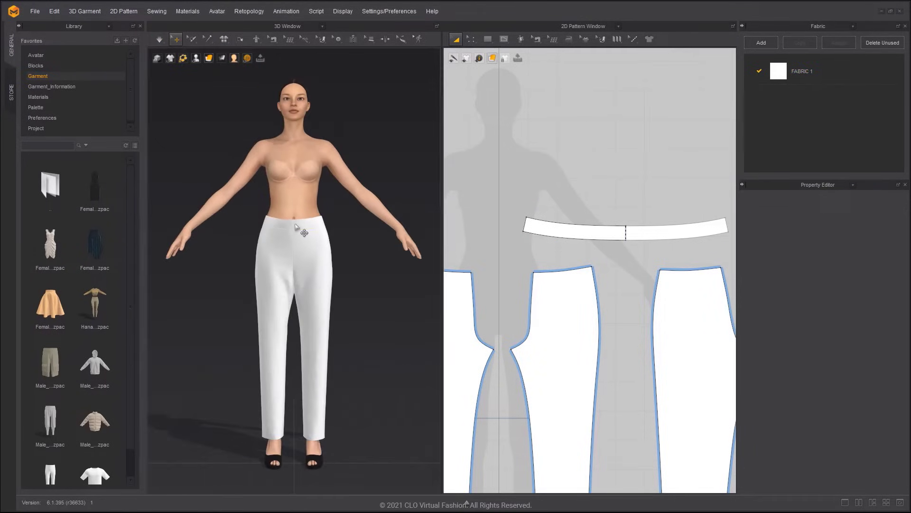
left_click(295, 227)
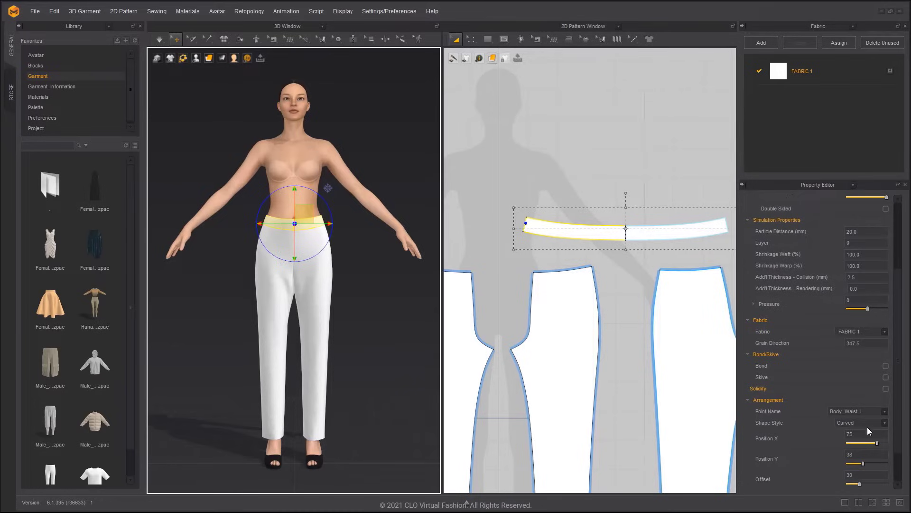
scroll(816, 412, "down", 3)
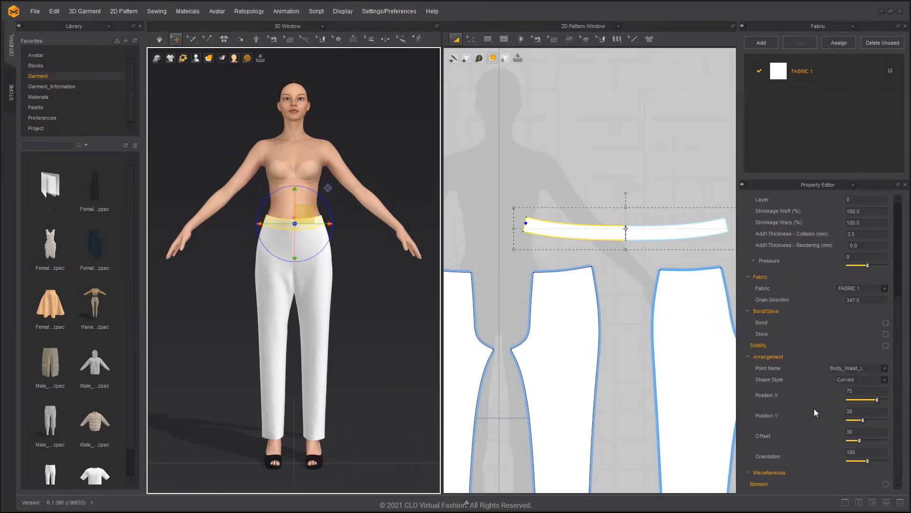
left_click(886, 322)
left_click(375, 314)
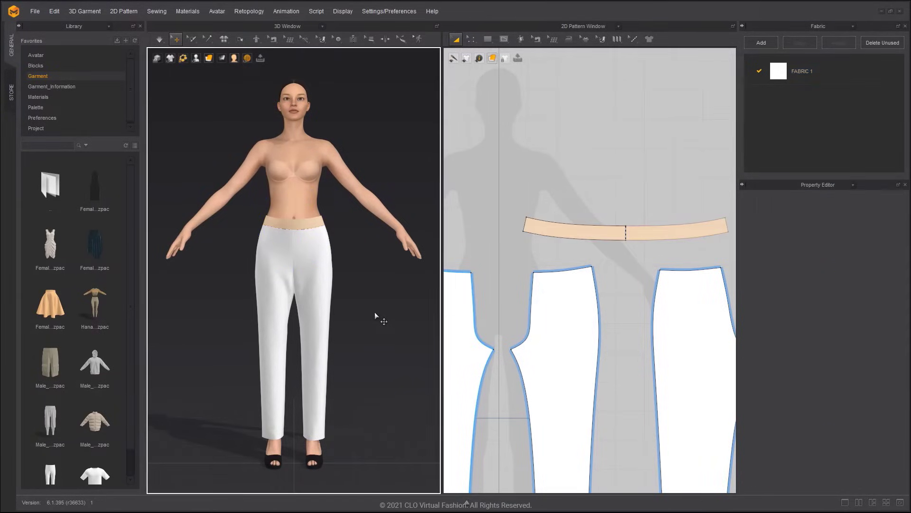
- Replace the avatar's high heels with the white sneakers from the Female_V2 avatar library
right_click_drag(375, 312, 283, 412)
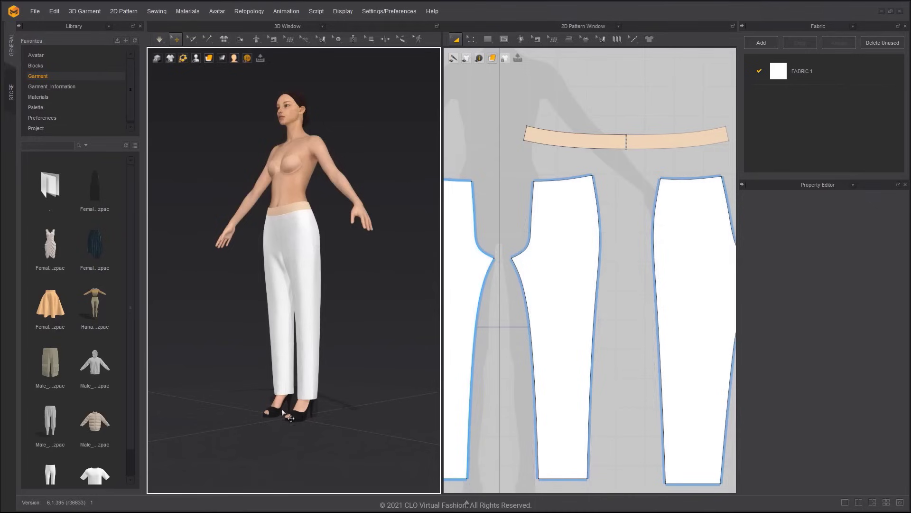
left_click(47, 56)
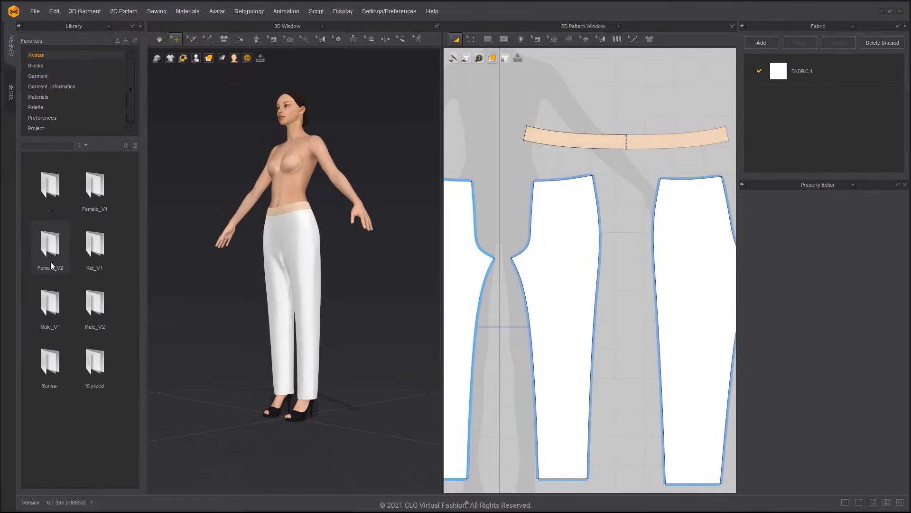
double_click(50, 244)
double_click(68, 315)
double_click(58, 352)
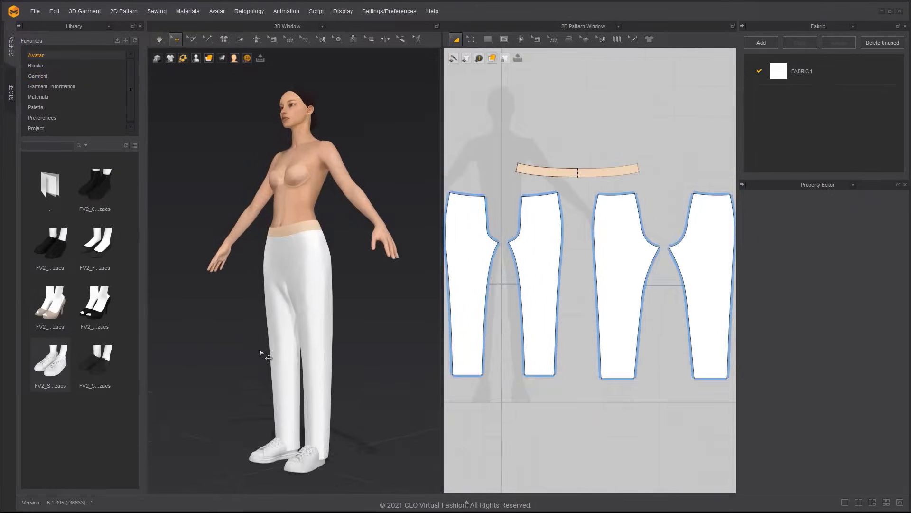
- Shorten the pants by raising the front and back hem lines together until the ankles are exposed, and simulate the result
scroll(267, 285, "up", 3)
scroll(266, 285, "up", 2)
key("z")
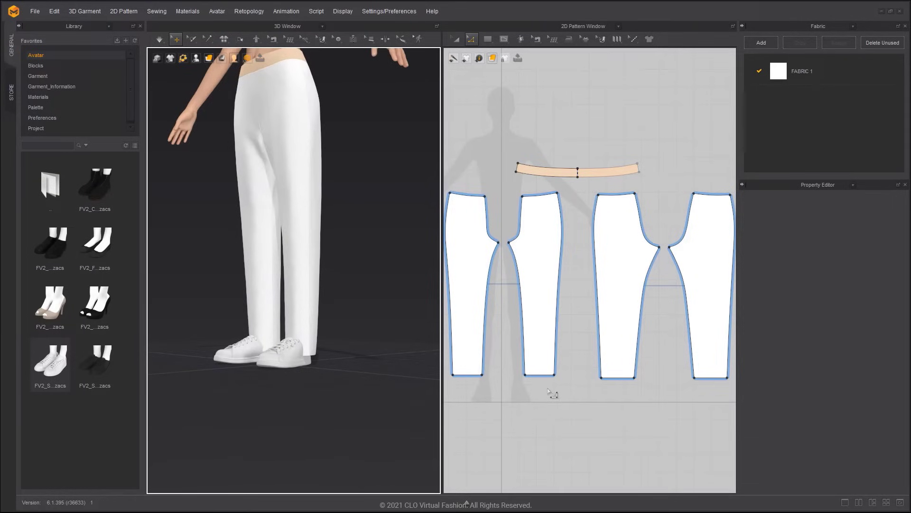
left_click(542, 376)
scroll(546, 380, "up", 2)
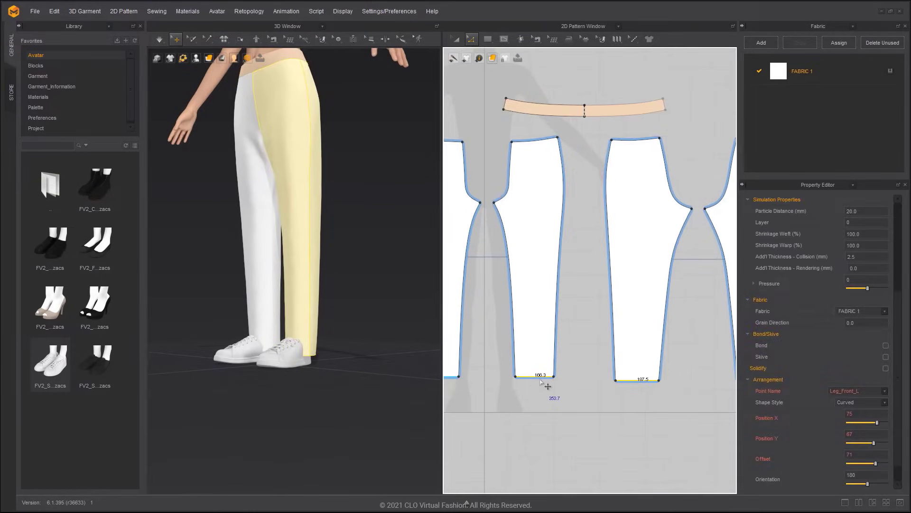
left_click_drag(547, 380, 544, 365)
left_click(398, 346)
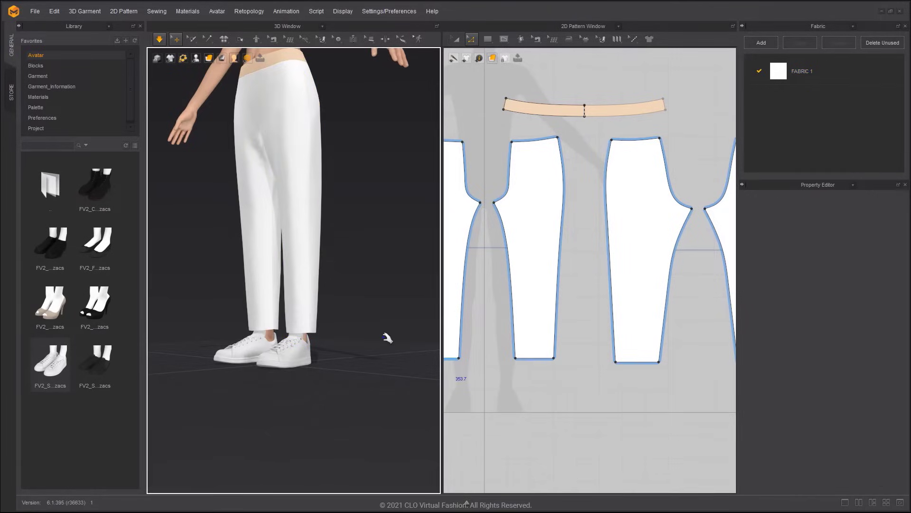
key("space")
scroll(366, 332, "down", 2)
middle_click_drag(362, 354, 367, 406)
mouse_move(364, 362)
right_mouse_down()
mouse_move(352, 352)
mouse_move(365, 361)
right_mouse_up()
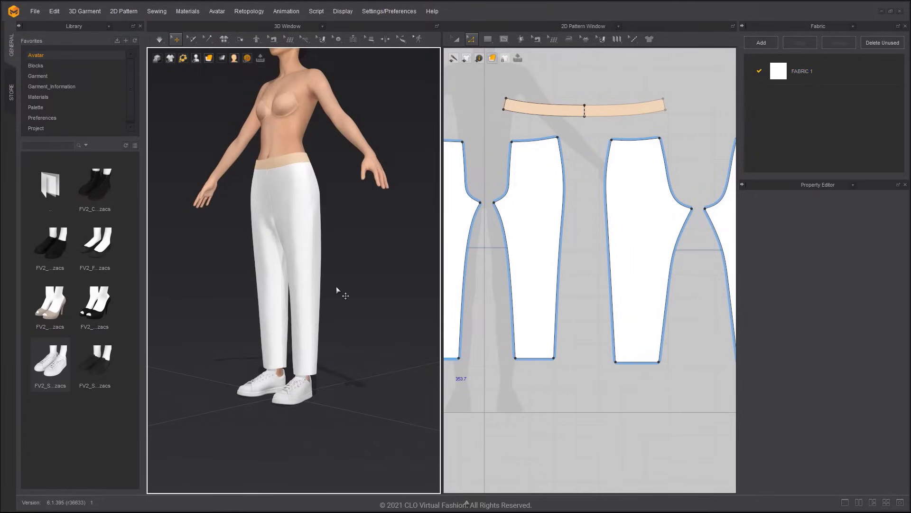
- Select the complete waistband and freeze it in 3D
key("a")
left_click(535, 110)
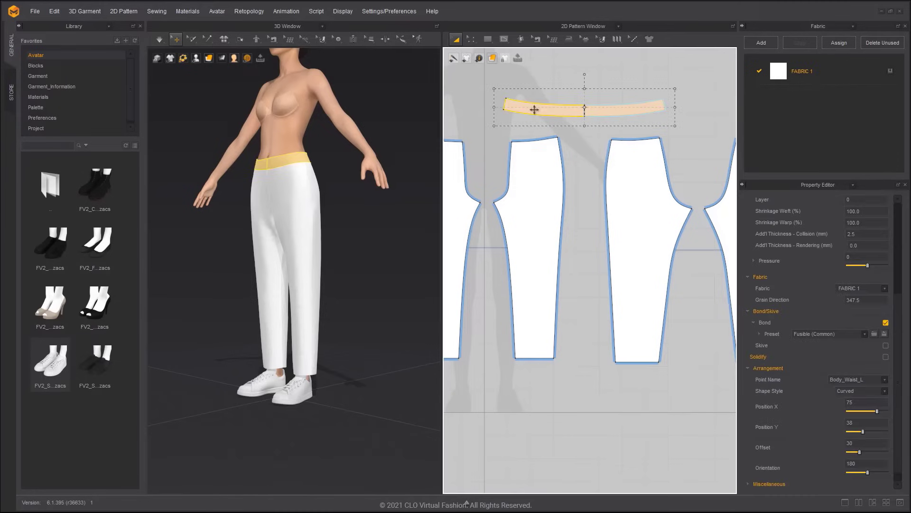
right_click(296, 157)
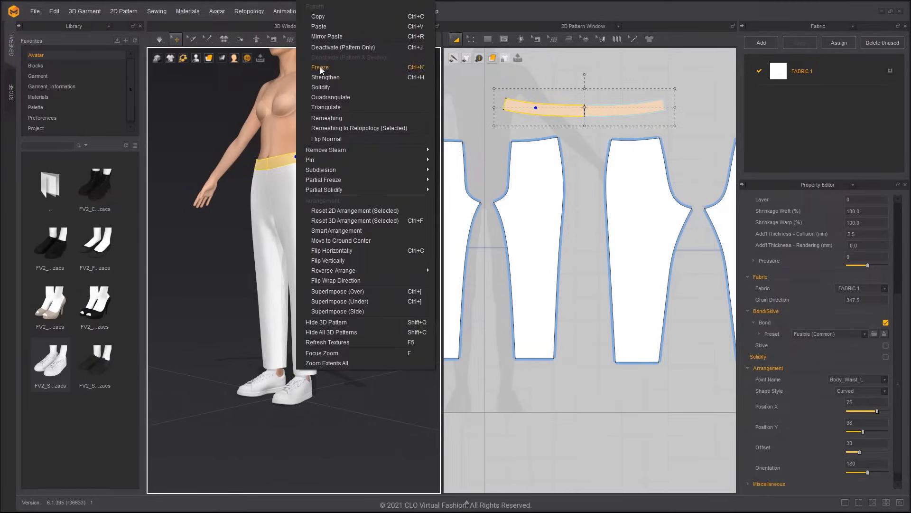
left_click(320, 67)
- Set Shrinkage Warp to 90% on all four pants pieces and simulate to apply it
scroll(505, 216, "down", 3)
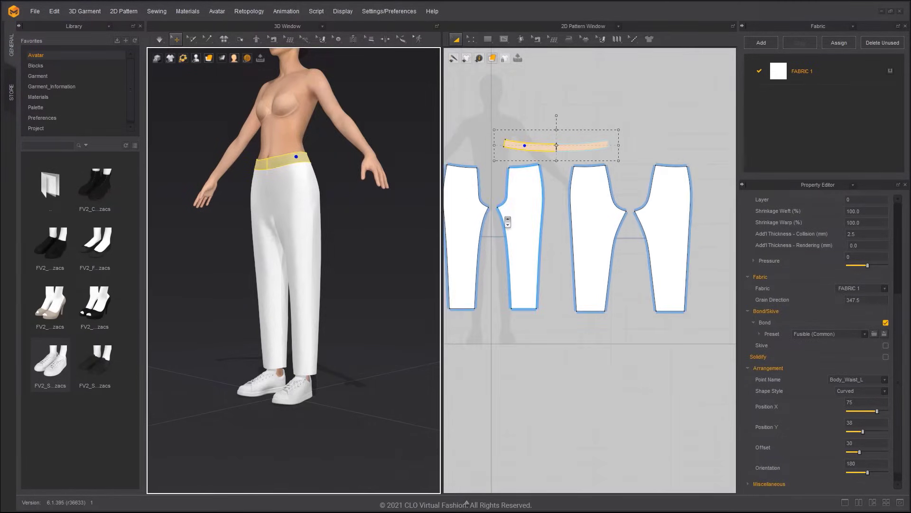
left_click_drag(454, 171, 736, 333)
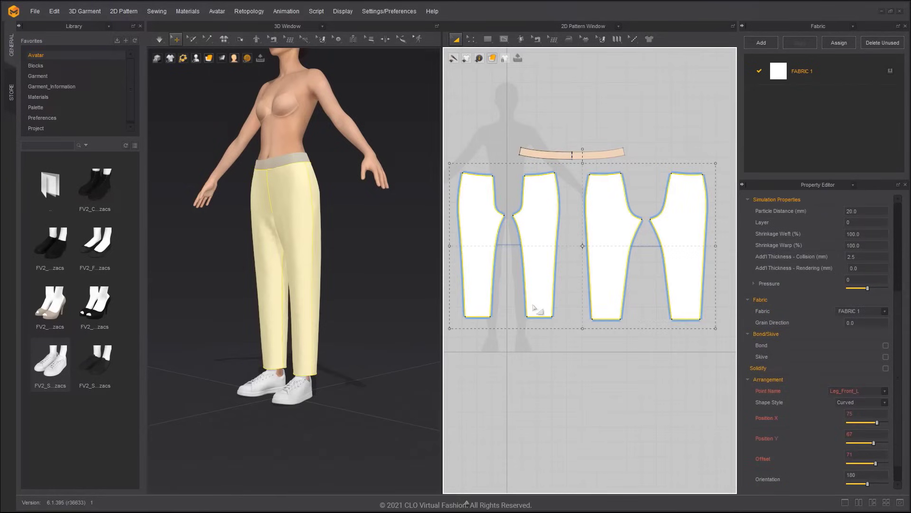
left_click(848, 246)
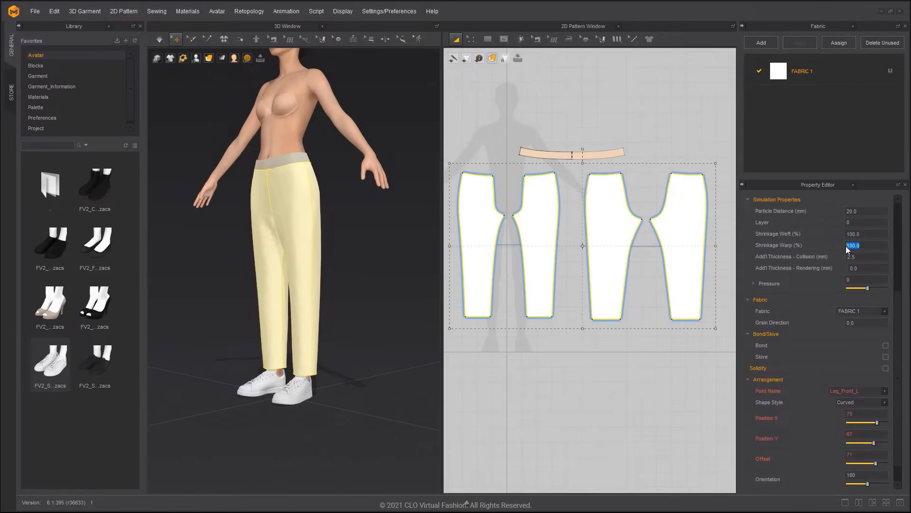
type("90.0")
left_click(375, 340)
key("space")
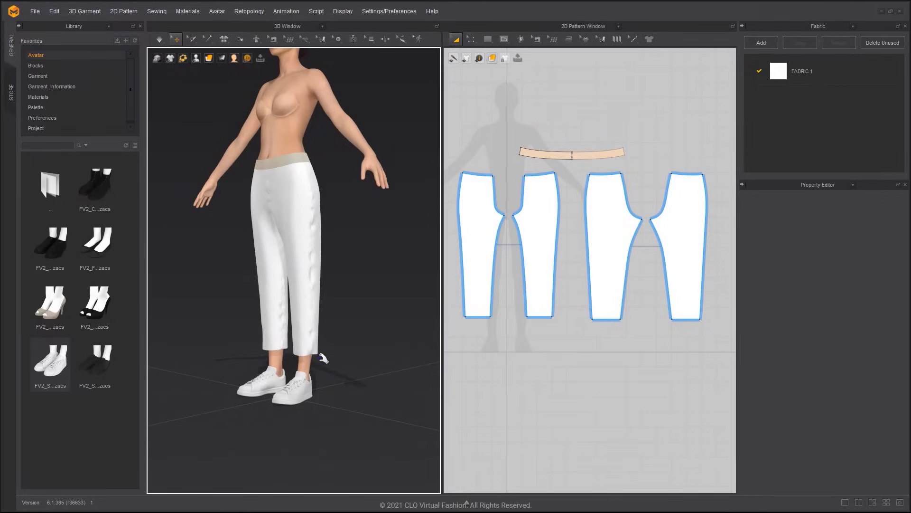
- Create a 190 × 40 mm cuff rectangle below the front leg hem and place a linked mirrored copy beneath the opposite leg
scroll(324, 358, "up", 5)
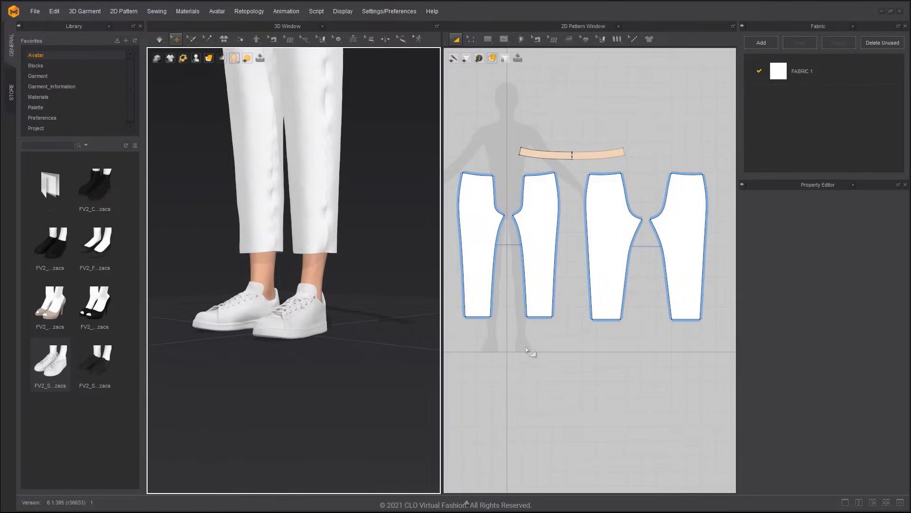
scroll(529, 336, "up", 8)
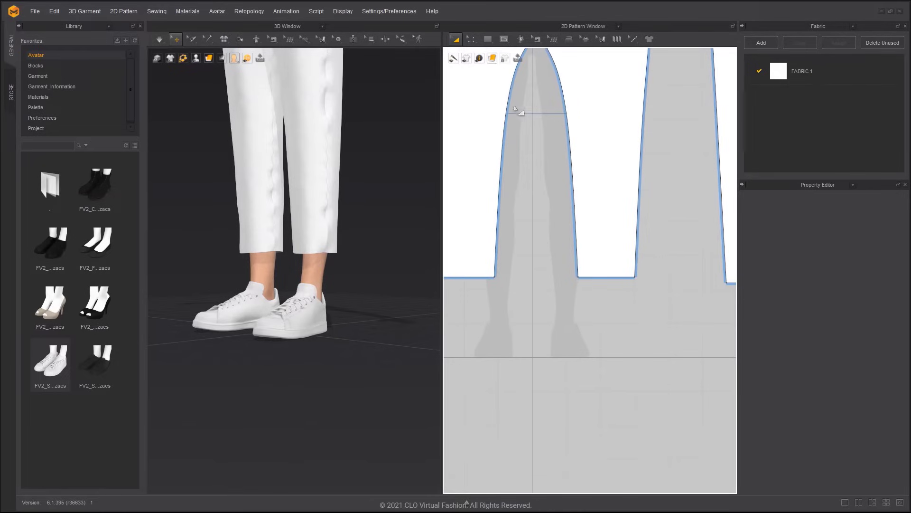
left_click(487, 39)
left_click(506, 70)
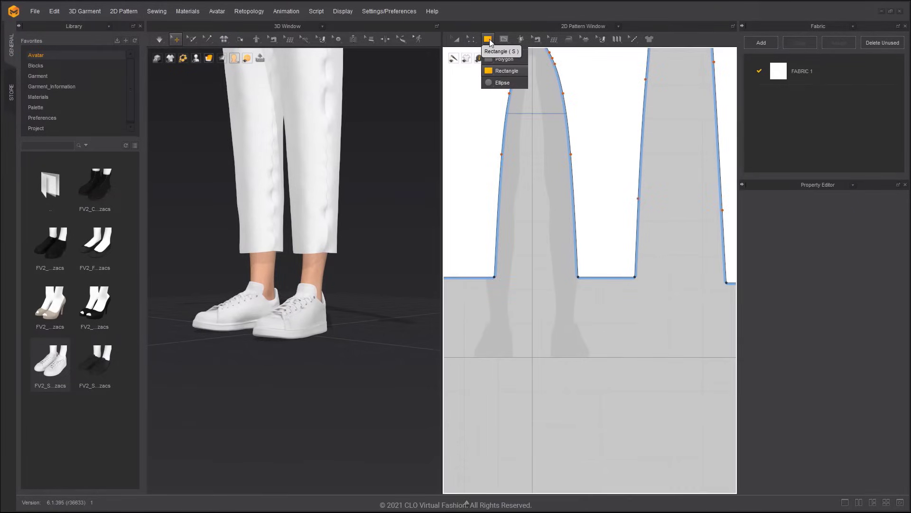
left_click(597, 324)
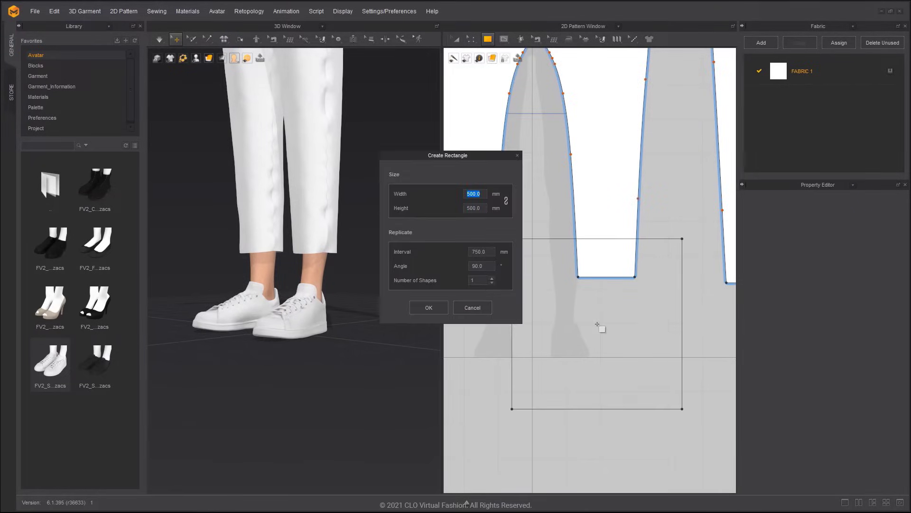
type("190")
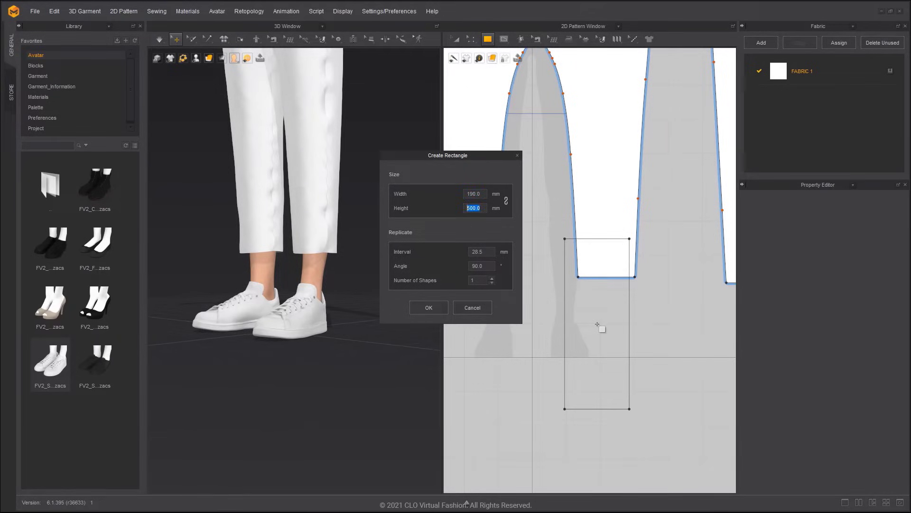
type("40")
key("Return")
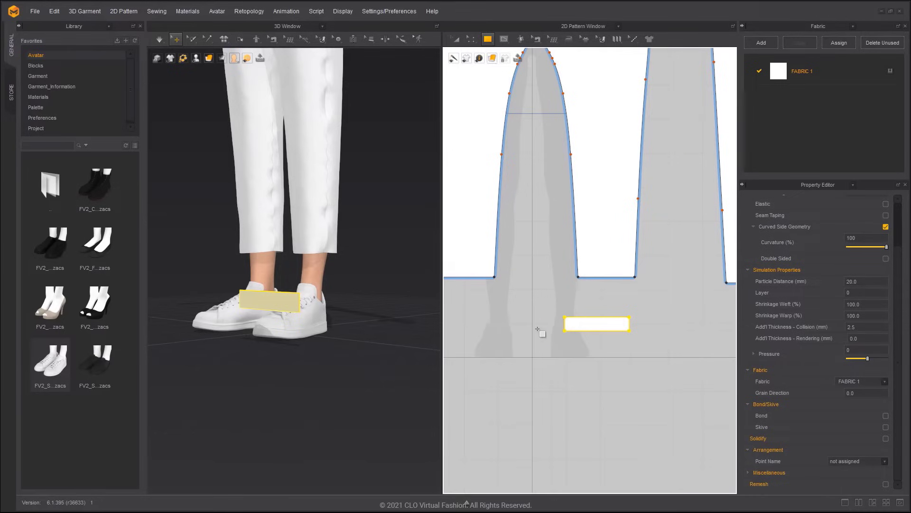
key("ctrl+v")
left_click(494, 323)
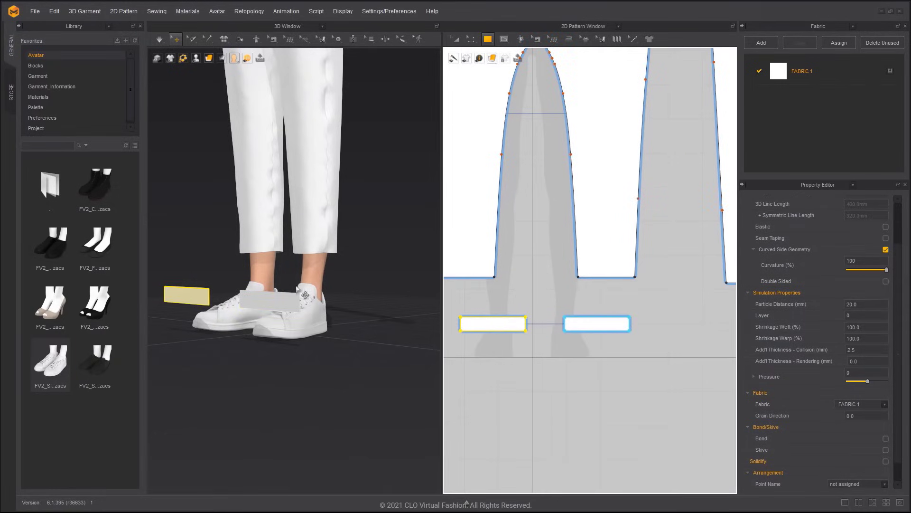
- Wrap the cuffs around the avatar's ankles by assigning the selected cuff to the Ankle_Outside_L arrangement point
left_click(279, 304)
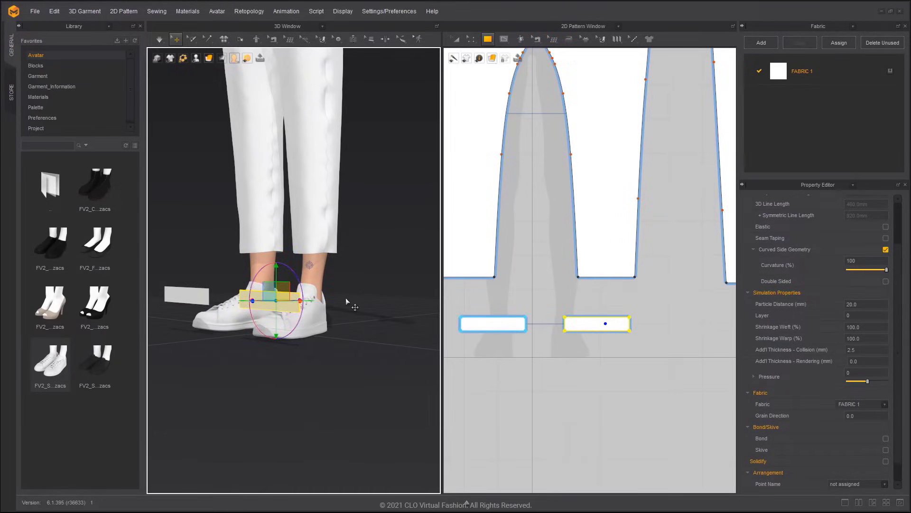
key("shift+f")
left_click(330, 273)
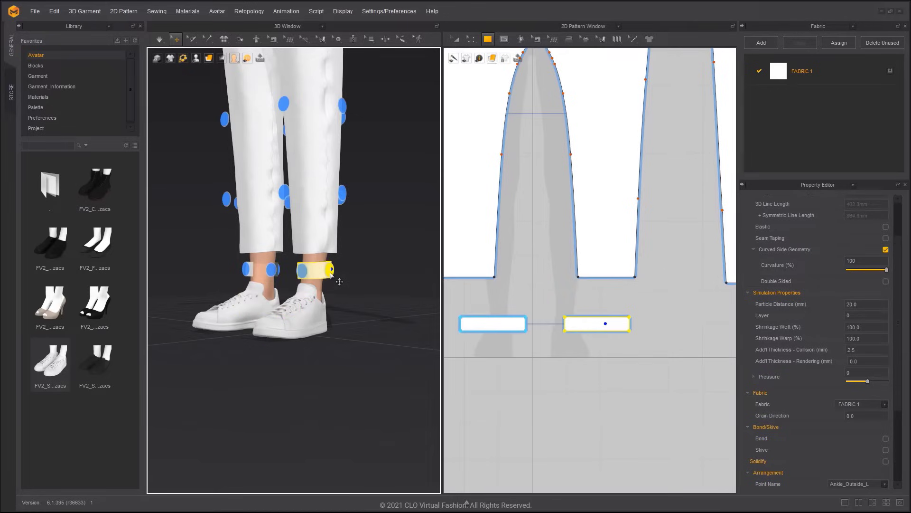
key("shift+f")
- Sew the two short ends of the ankle cuff together to form a closed ring
right_click_drag(299, 287, 353, 297)
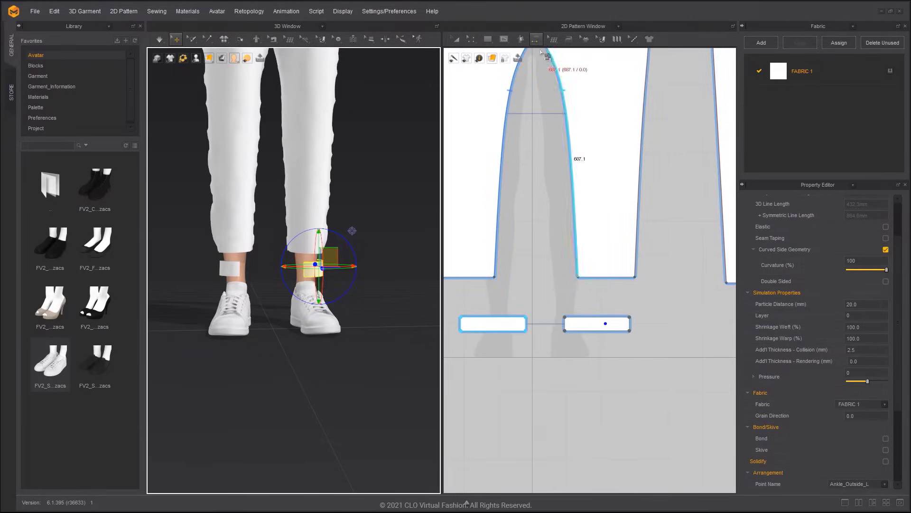
left_click(536, 39)
left_click(549, 72)
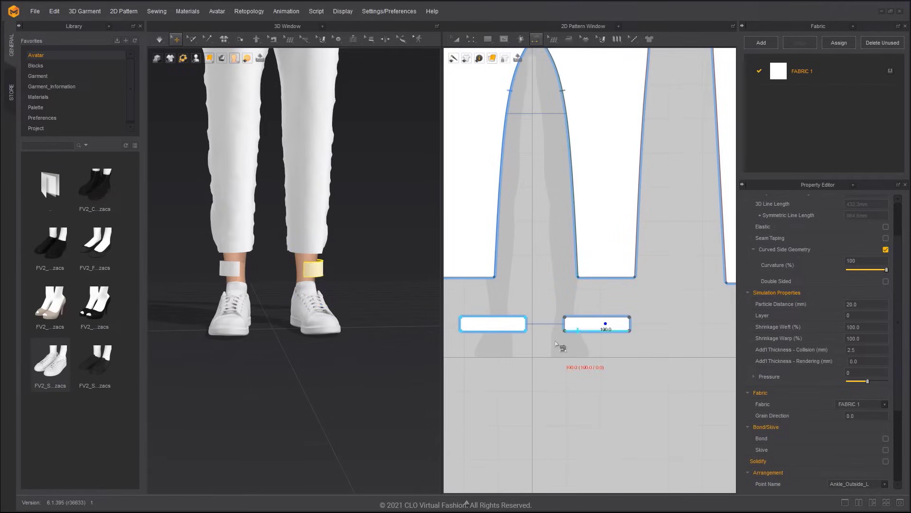
left_click(561, 325)
left_click(628, 324)
- Simulate the ankle cuffs and pull them up on both legs until they sit just below the pants hems
right_click_drag(309, 295, 329, 297)
key("space")
left_click_drag(240, 273, 236, 255)
right_click_drag(249, 253, 307, 246)
left_click_drag(222, 272, 222, 253)
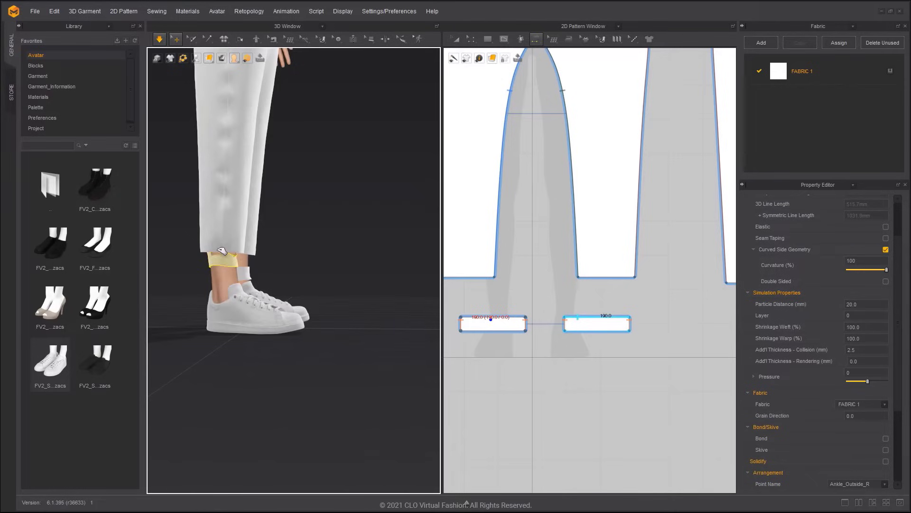
right_click_drag(313, 257, 219, 264)
left_click(298, 276)
right_click_drag(298, 271, 256, 260)
left_click(257, 260)
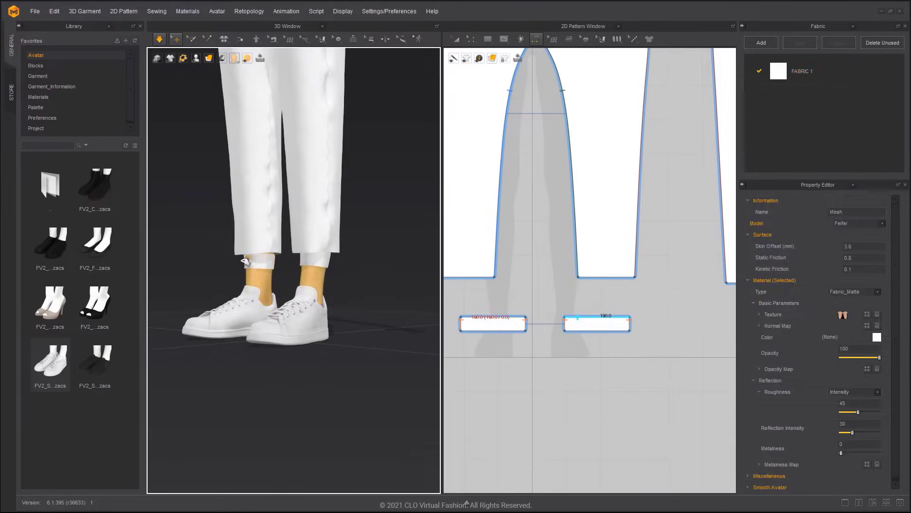
- Bond both ankle cuffs with the Fusible (Common) preset and set their particle distance to 8 mm
key("space")
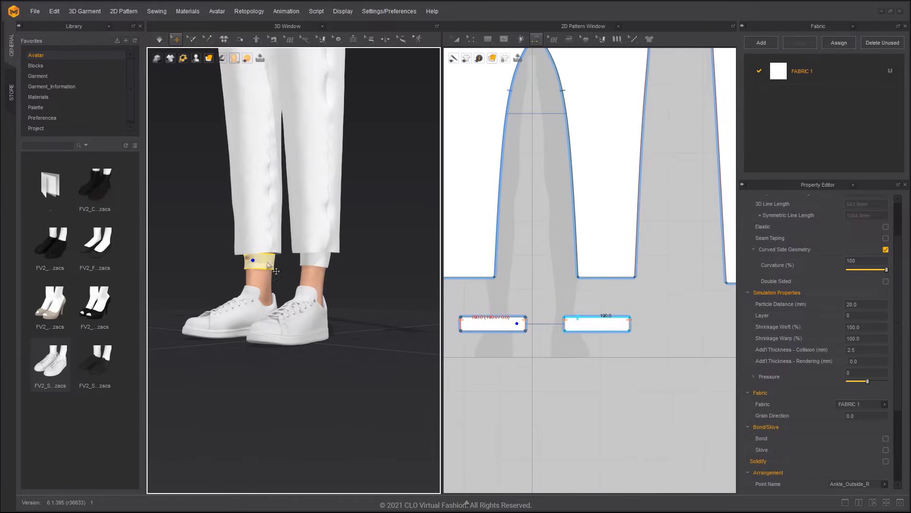
left_click(312, 260, "shift")
scroll(822, 403, "down", 3)
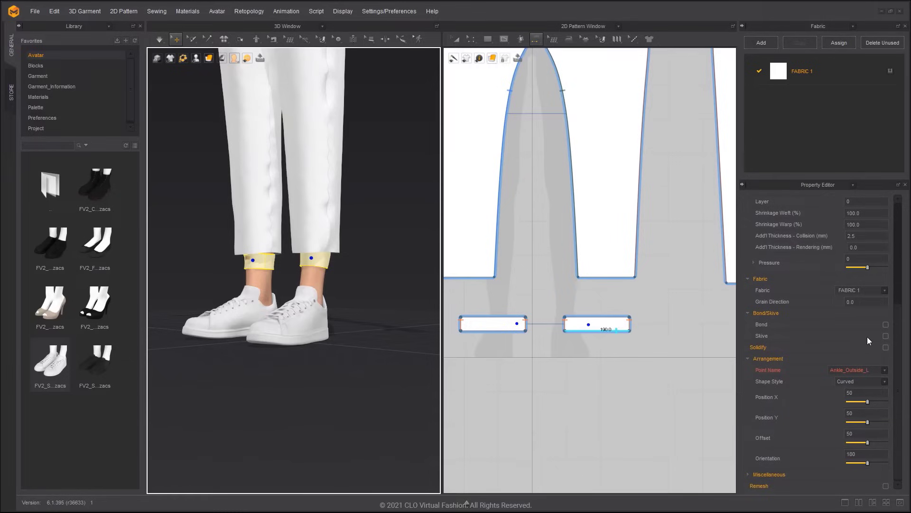
left_click(886, 324)
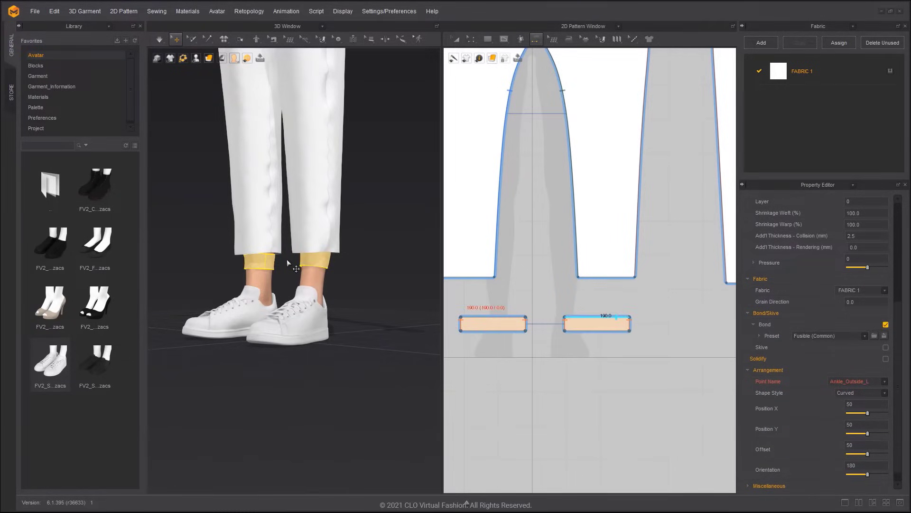
right_click_drag(287, 263, 148, 260)
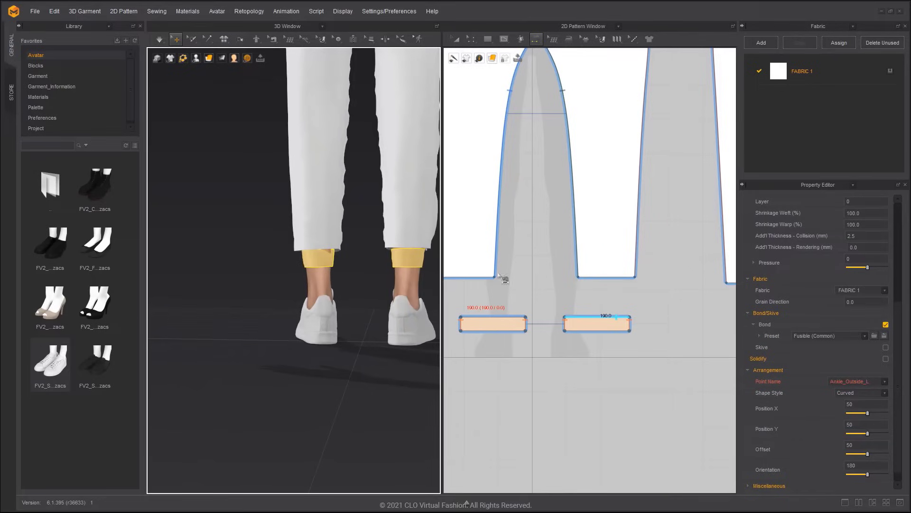
scroll(838, 227, "up", 3)
left_click(863, 248)
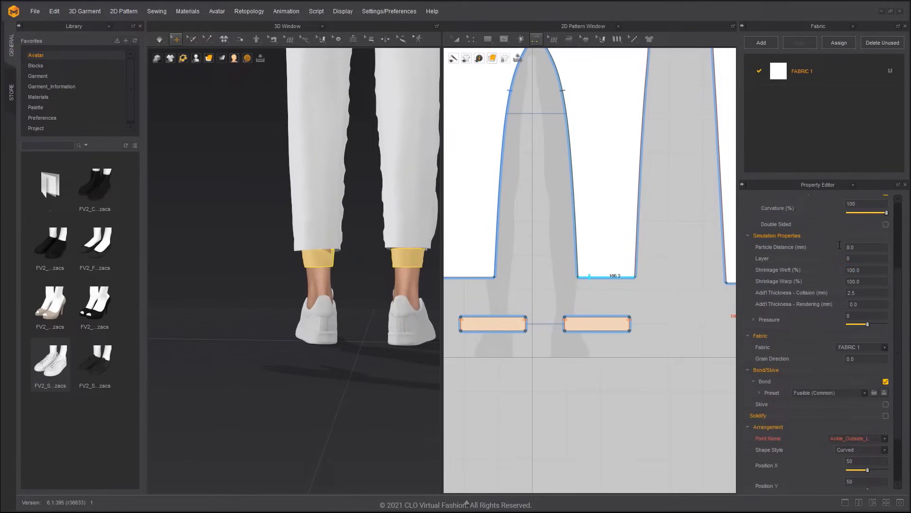
- Simulate the bonded cuffs and pull them into place around both ankles, just below the pants hems
left_click(340, 275)
left_click(308, 265)
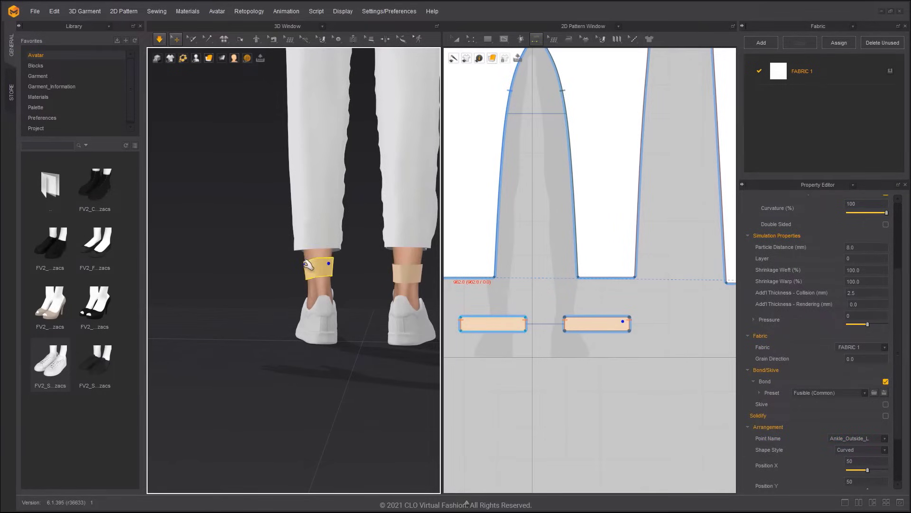
left_click_drag(407, 269, 408, 251)
right_click_drag(408, 259, 470, 265)
left_click_drag(287, 268, 287, 253)
left_click_drag(302, 264, 304, 255)
right_click_drag(304, 262, 332, 266)
left_click_drag(272, 266, 263, 252)
right_click_drag(279, 276, 299, 305)
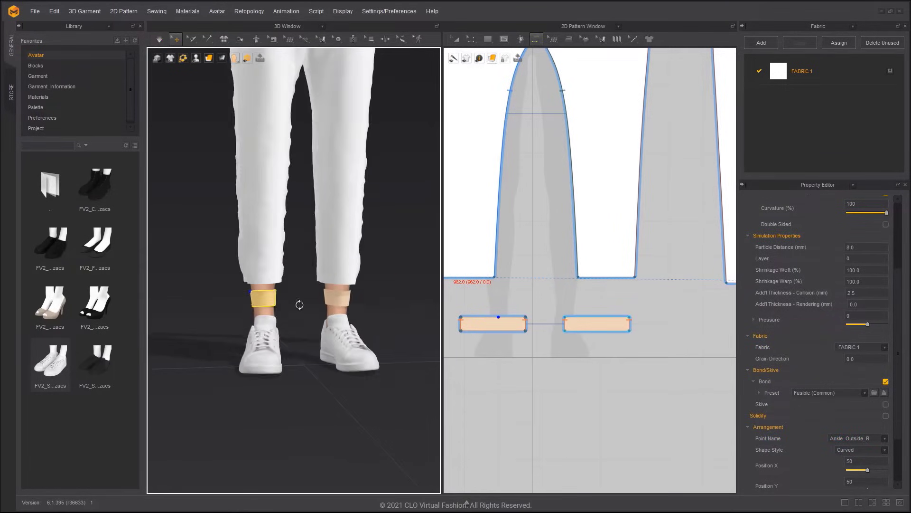
mouse_move(340, 294)
left_mouse_down()
mouse_move(342, 285)
mouse_move(349, 298)
left_mouse_up()
key("space")
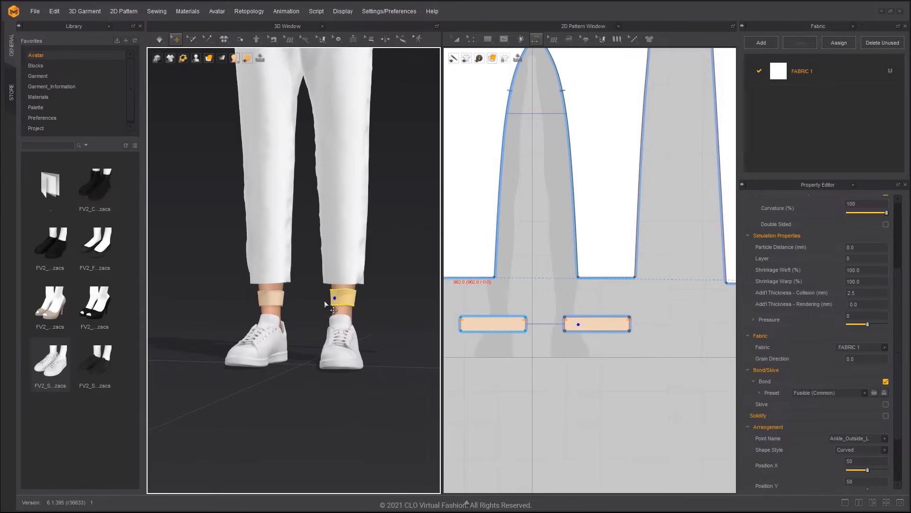
- Freeze both ankle cuffs so they hold their place around the ankles
right_click_drag(370, 305, 344, 309)
scroll(344, 309, "down", 2)
left_click(273, 291)
left_click(324, 291, "shift")
right_click(324, 292)
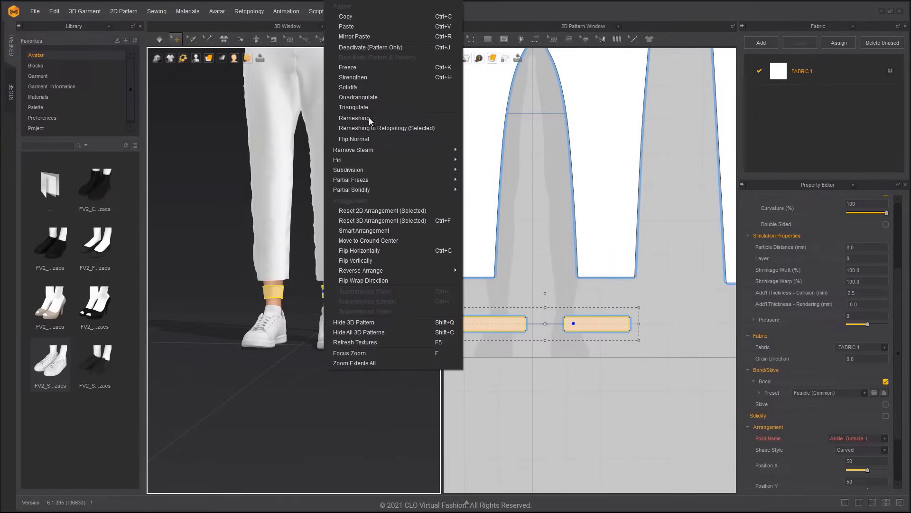
left_click(375, 65)
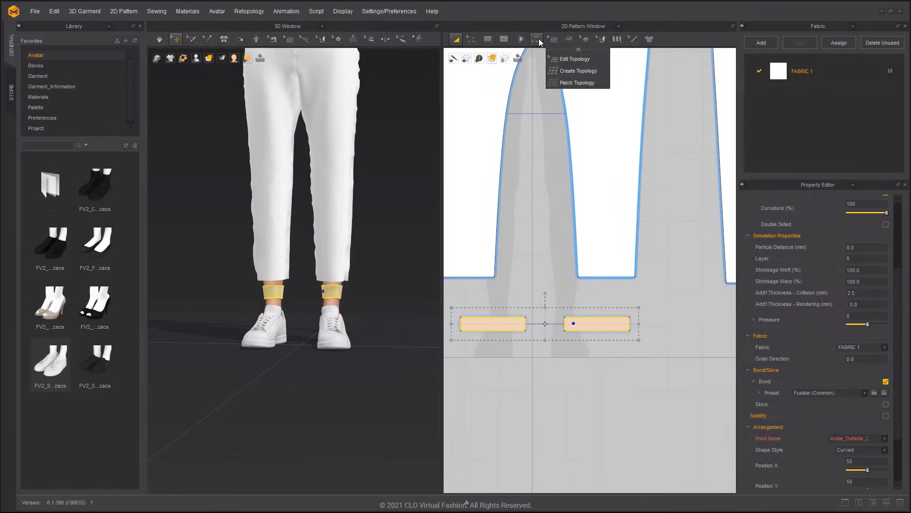
- Use Free Sewing to join the cuff's upper edge to the front and back leg hems, and simulate the garment
mouse_move(539, 38)
left_click(550, 91)
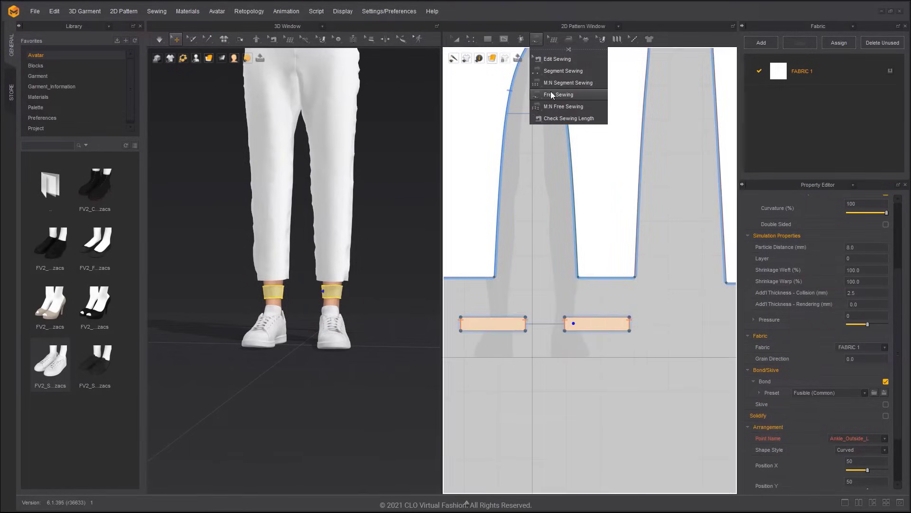
left_click(565, 317)
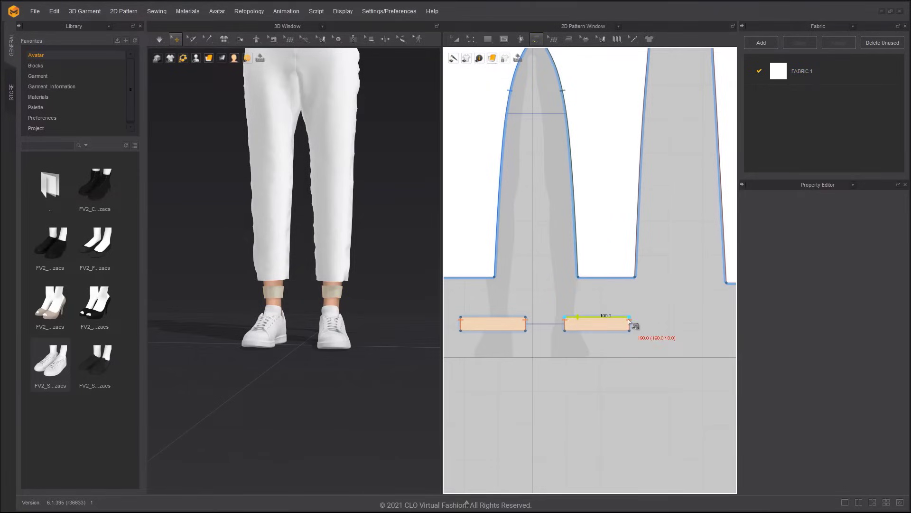
left_click(629, 318)
left_click(578, 280)
left_click(634, 280, "shift")
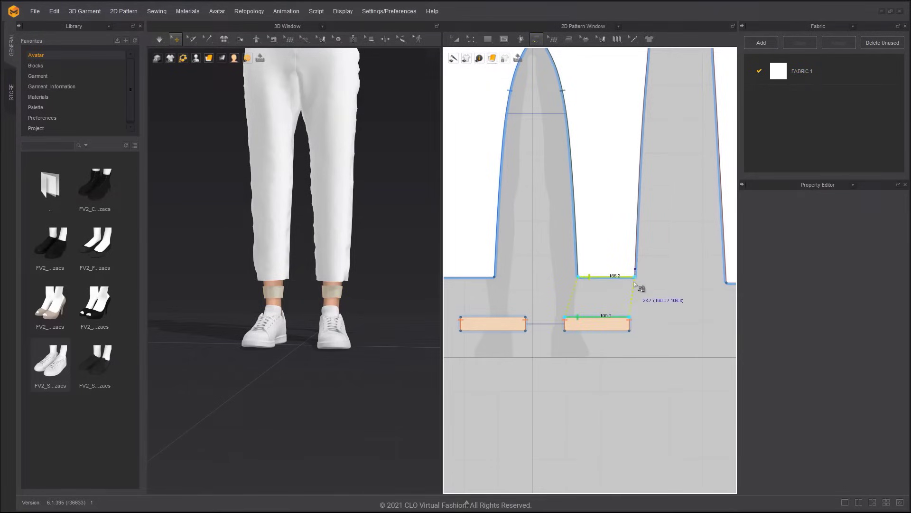
middle_click_drag(716, 292, 625, 279)
left_click(634, 278, "shift")
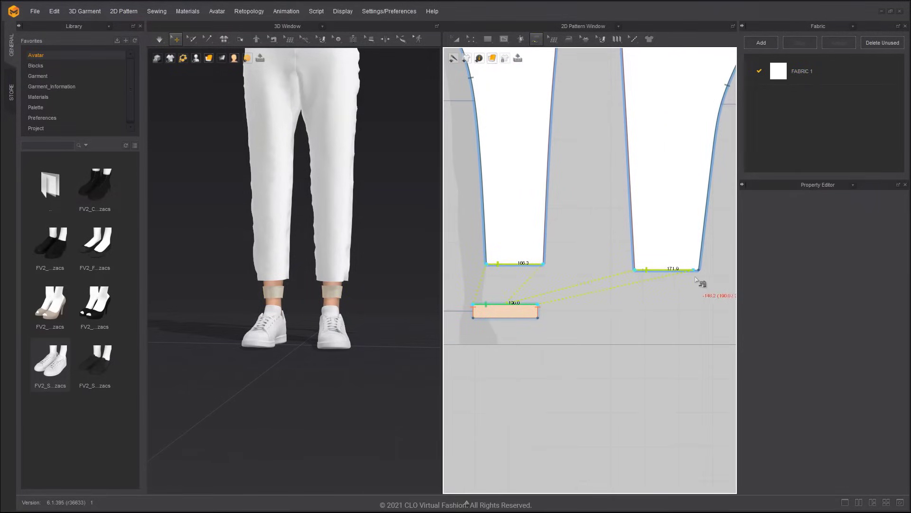
left_click(698, 270)
right_click_drag(381, 278, 394, 275)
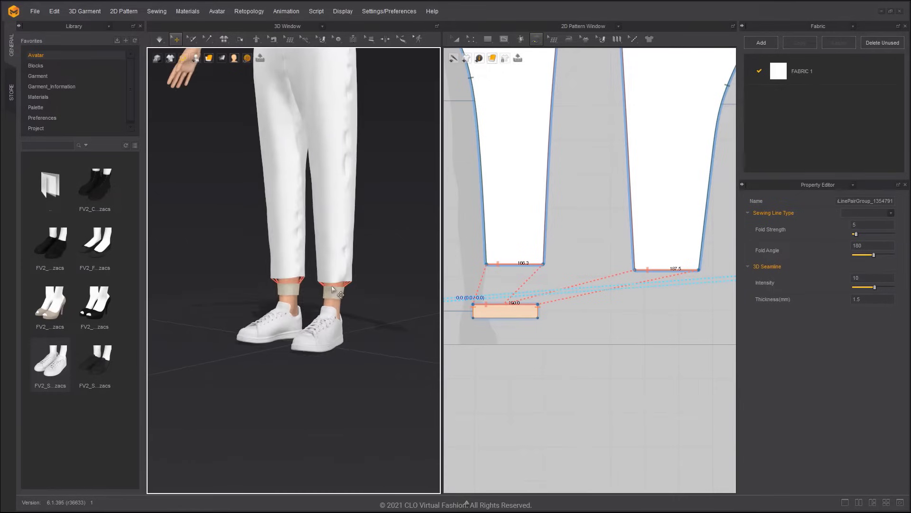
key("space")
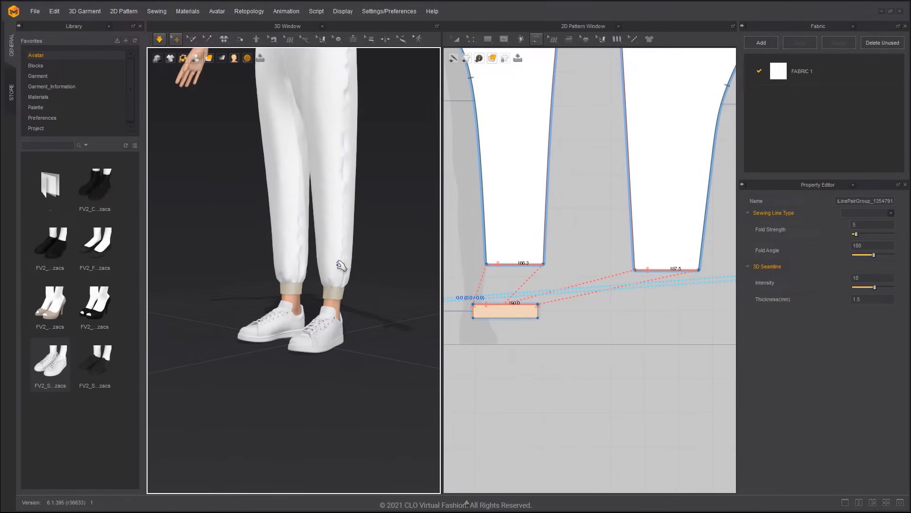
- Set Shrinkage Warp to 100% on all four leg panels and simulate the pants
scroll(489, 259, "up", 4)
middle_click_drag(519, 270, 560, 304)
key("a")
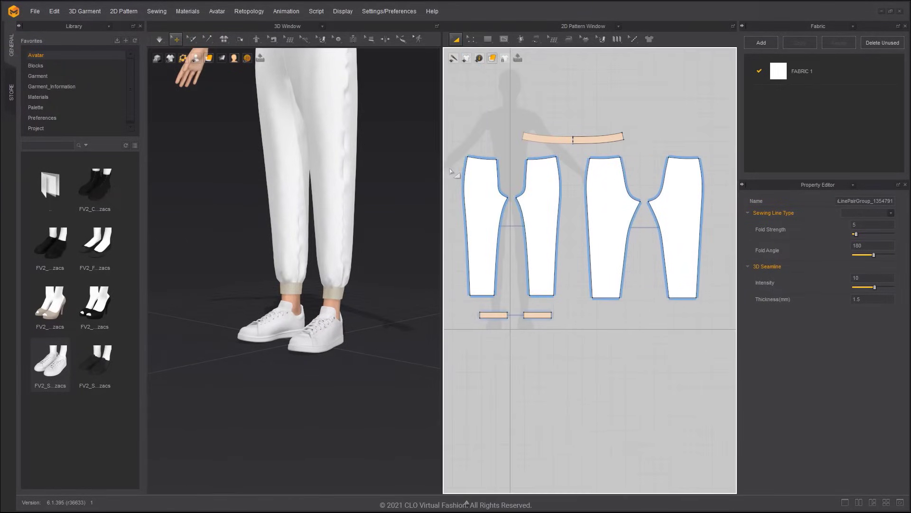
left_click_drag(454, 152, 613, 249)
left_click_drag(720, 312, 719, 311)
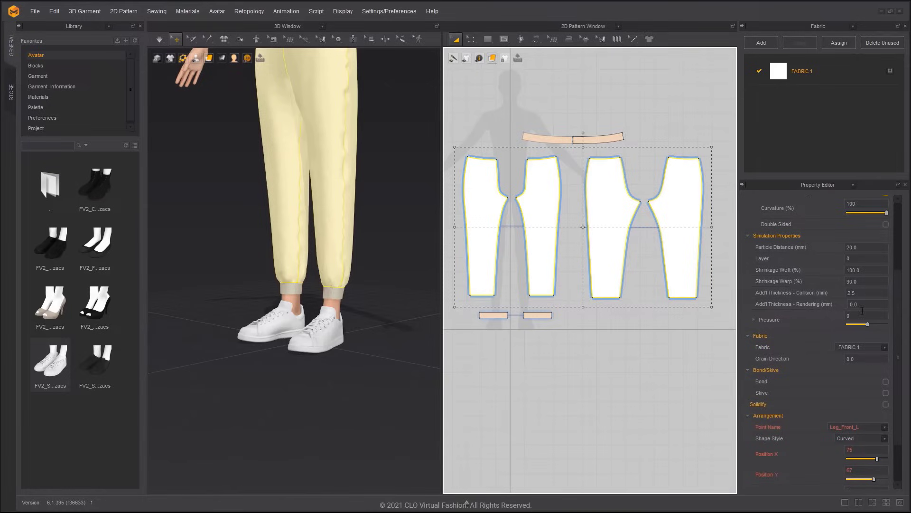
left_click(867, 282)
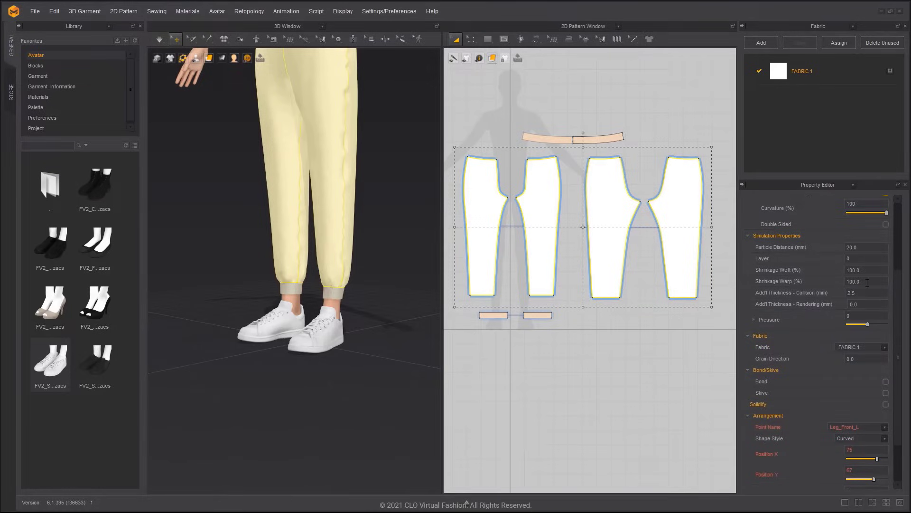
left_click(365, 275)
key("space")
key("space")
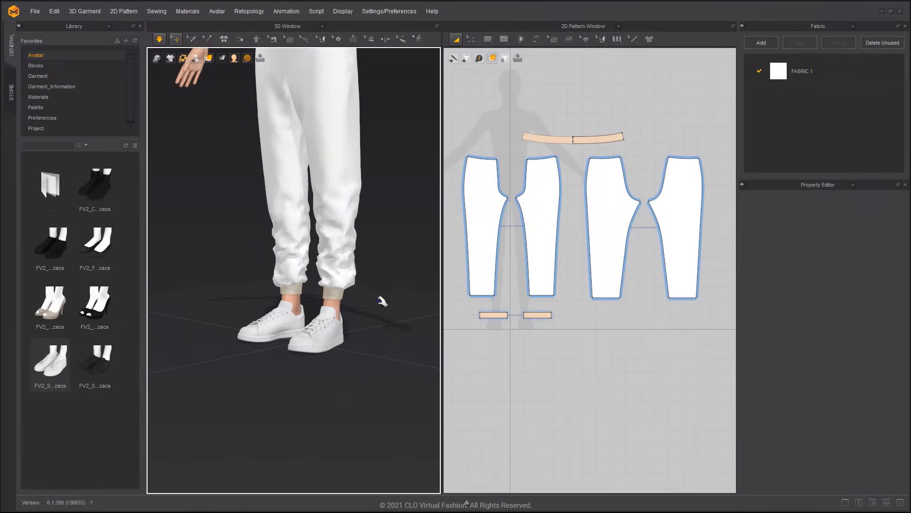
right_click_drag(379, 297, 376, 290)
middle_click_drag(320, 272, 346, 364)
right_click_drag(346, 364, 357, 362)
right_click_drag(372, 313, 355, 299)
- Move the outer side seams of the front and back leg panels outward by 15 mm to widen the legs
key("z")
scroll(566, 204, "up", 2)
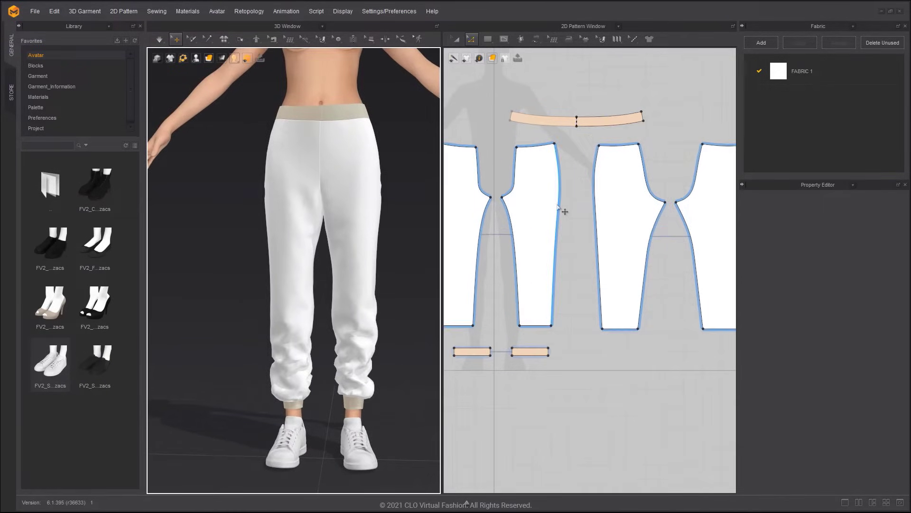
left_click(559, 207)
left_click_drag(558, 207, 592, 213)
right_click(567, 209)
type("15")
key("Return")
right_click(593, 213)
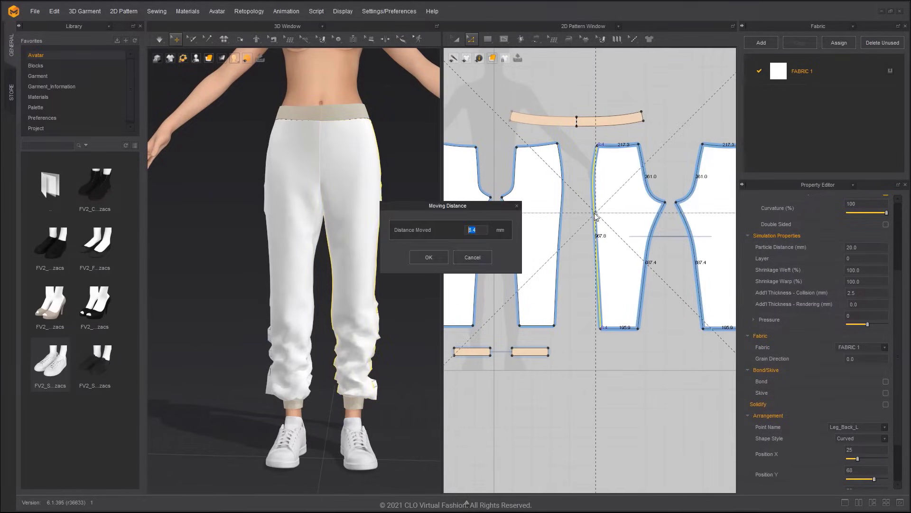
type("15")
key("Return")
- Simulate the widened pants and tug on the leg to settle the fabric
left_click(401, 259)
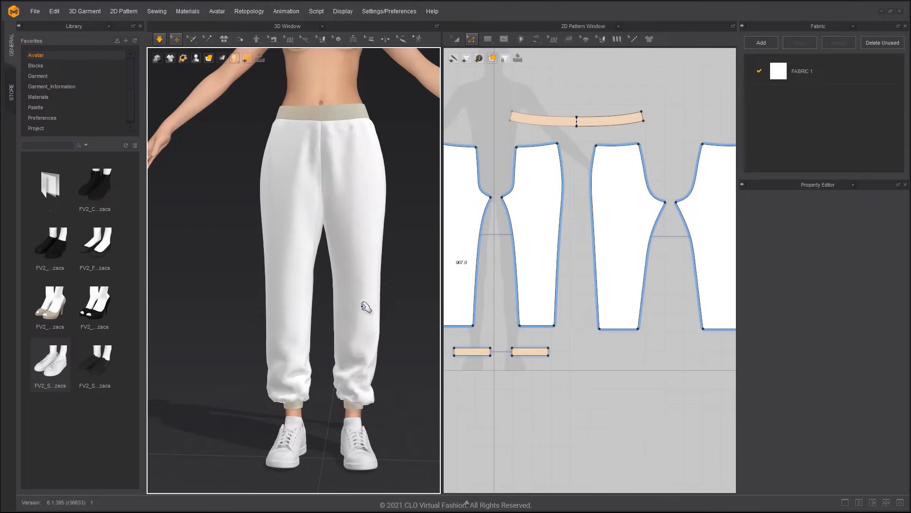
left_click(372, 324)
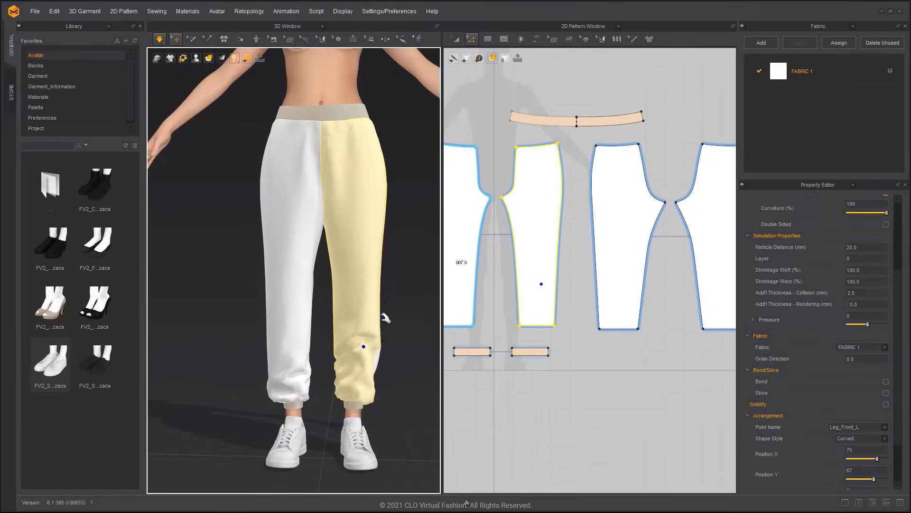
left_click(413, 315)
mouse_move(413, 316)
right_mouse_down()
mouse_move(456, 302)
mouse_move(418, 306)
right_mouse_up()
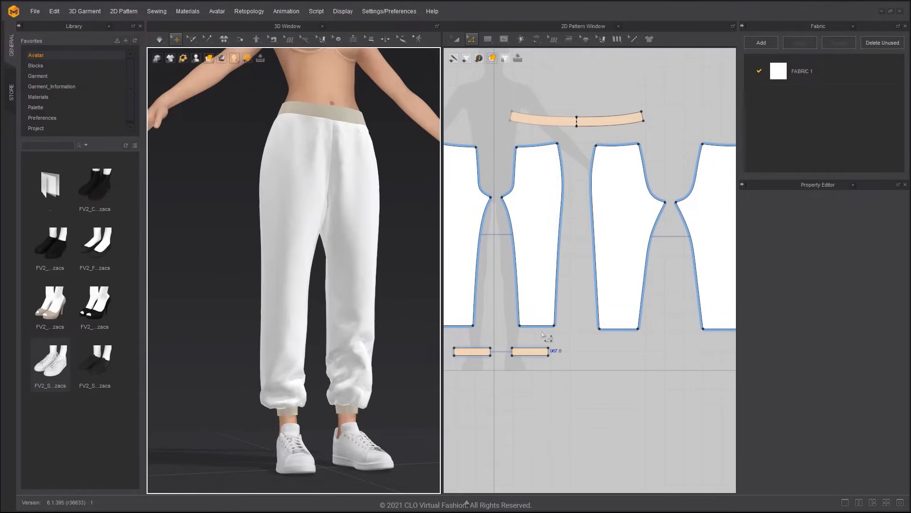
- Shorten the legs by moving the front and back hems slightly upward together, simulating and tugging the fabric into place
left_click(545, 326)
left_click(617, 328, "shift")
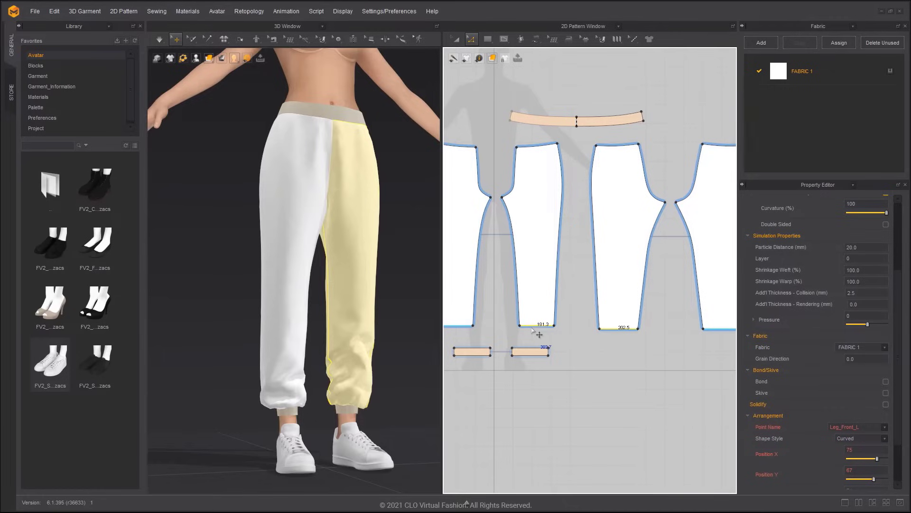
left_click_drag(532, 327, 531, 320)
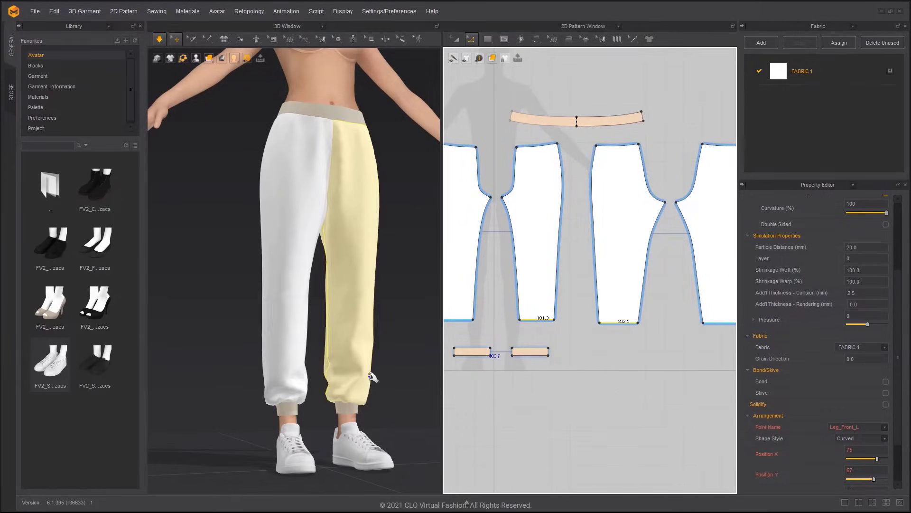
right_click_drag(418, 368, 379, 380)
left_click_drag(370, 366, 386, 352)
left_click(388, 331)
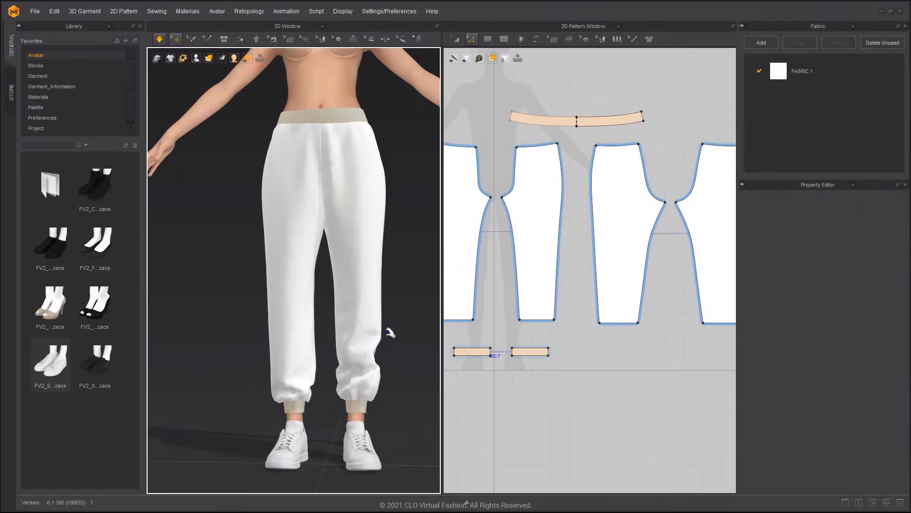
key("space")
middle_click_drag(388, 326, 389, 366)
right_click_drag(389, 366, 396, 345)
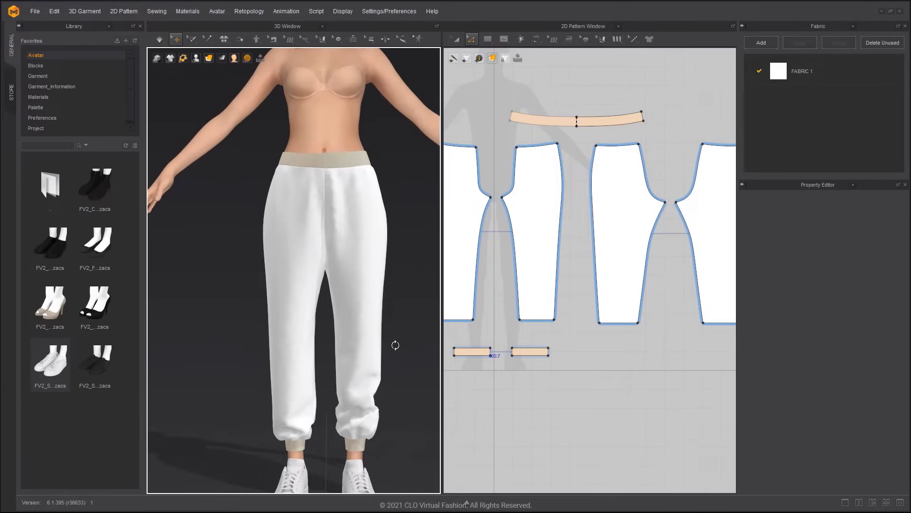
- Unfreeze the waistband and simulate it together with the pants
left_click(333, 159)
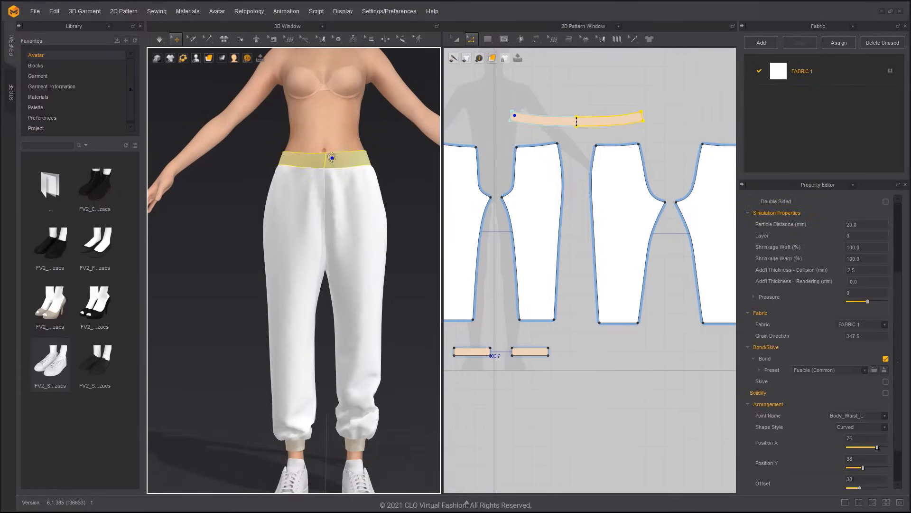
right_click(339, 157)
left_click(350, 56)
left_click(392, 137)
key("space")
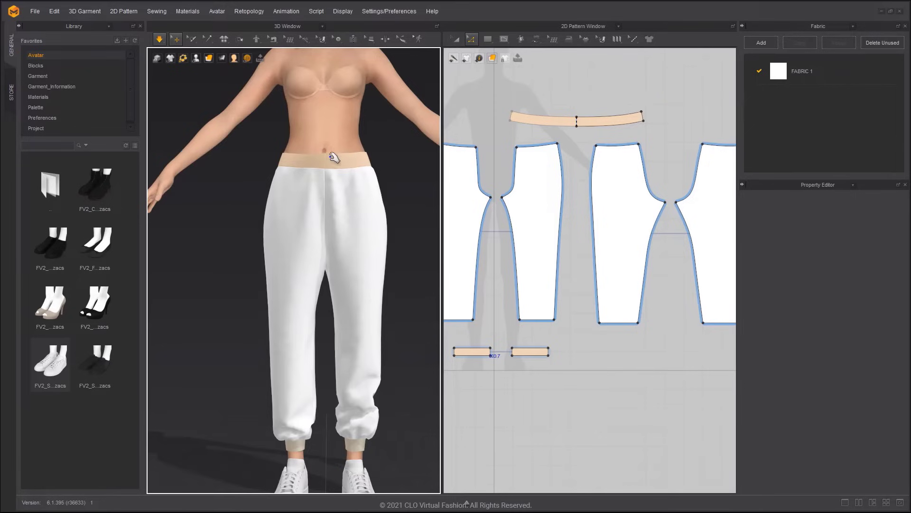
left_click(334, 158)
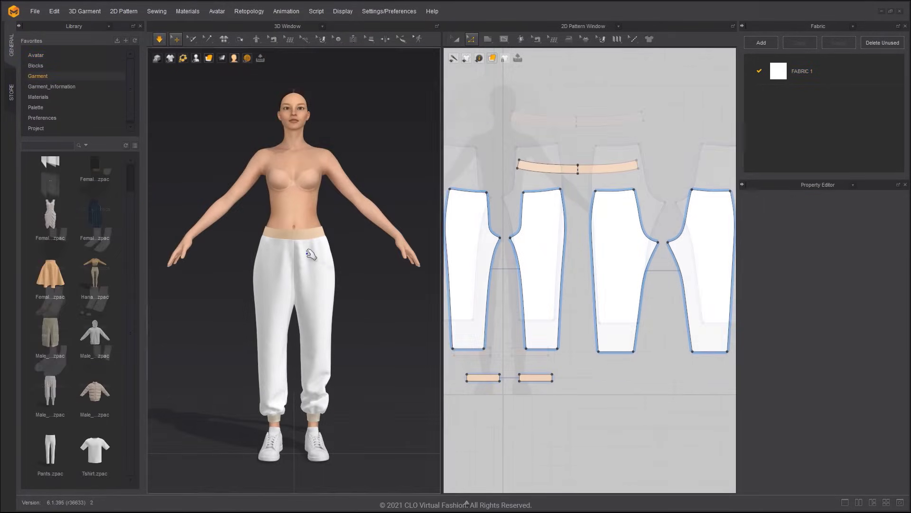
- Apply elastic with a ratio of 100 to all the waistband's outline edges and briefly simulate the garment
left_click(307, 247)
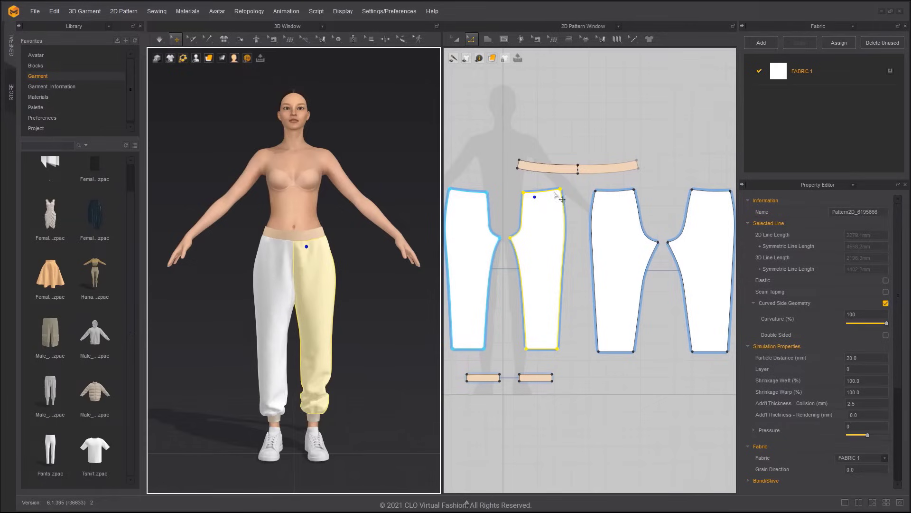
left_click(585, 175)
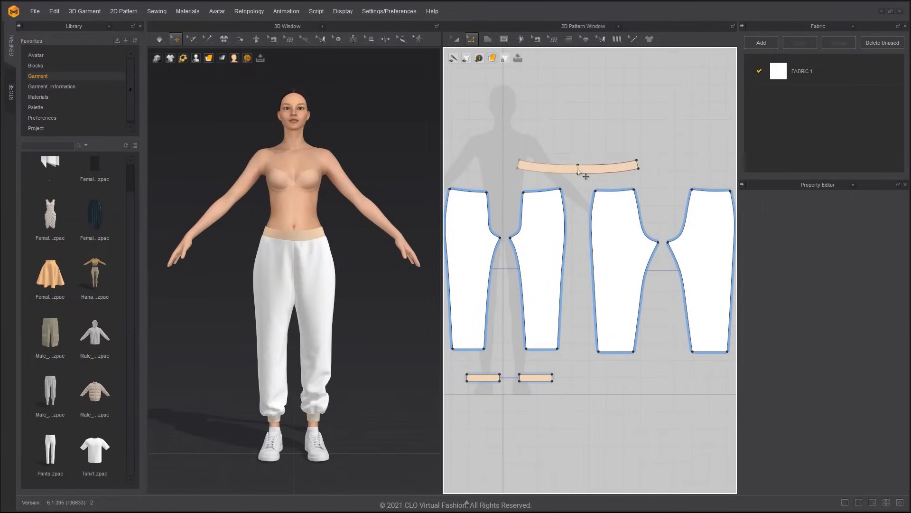
right_click(578, 168)
left_click(584, 175)
left_click(582, 174)
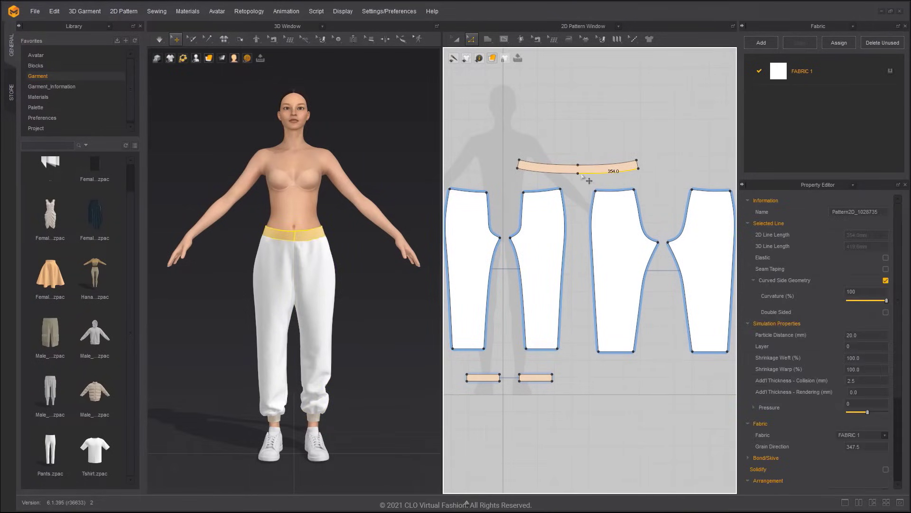
left_click(593, 163, "shift")
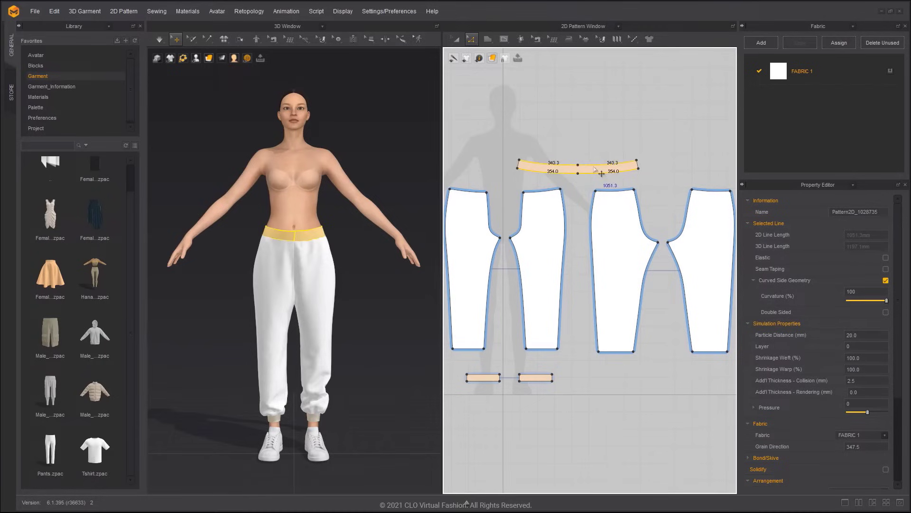
left_click(886, 257)
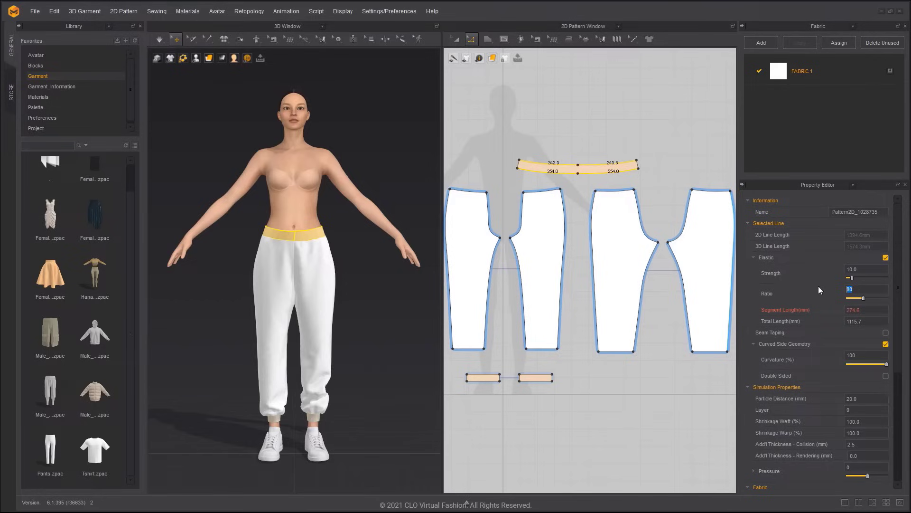
type("100")
key("Return")
left_click(410, 282)
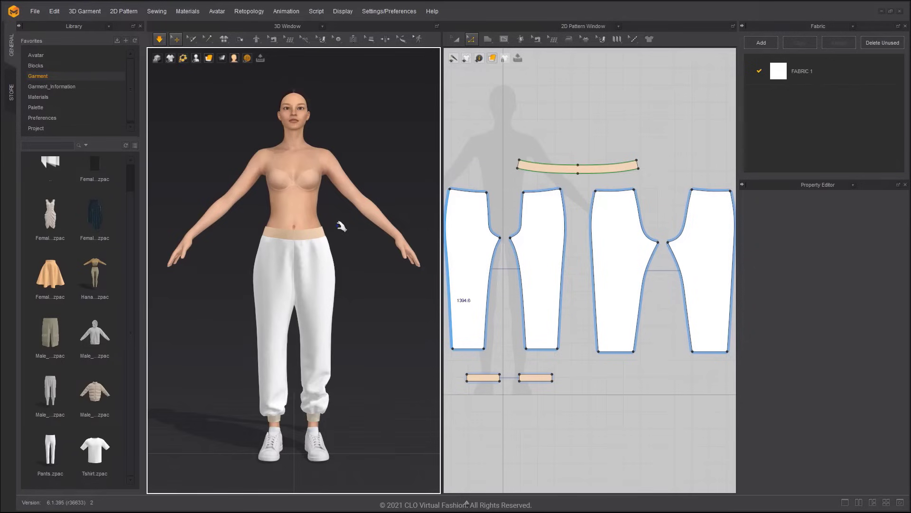
key("space")
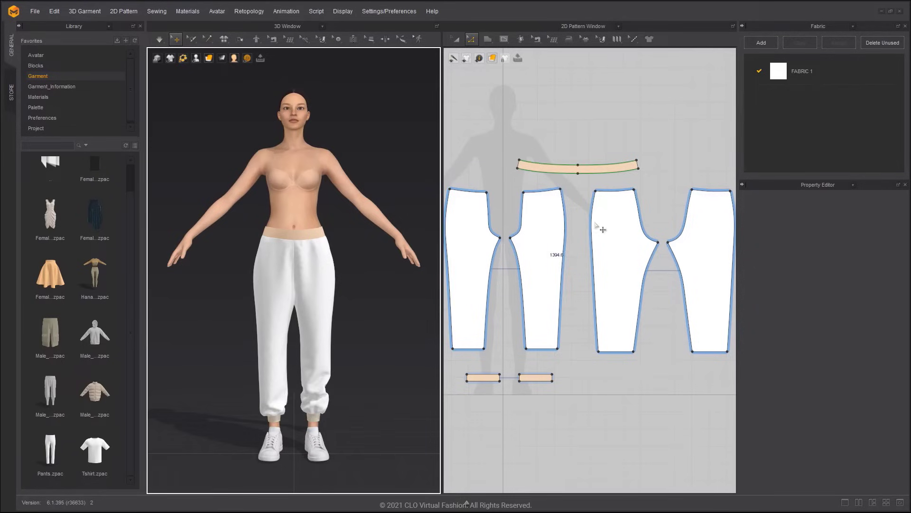
- Offset the waistband's outline edges as one internal line along the curve, 25 mm from the segment edge
left_click(596, 173)
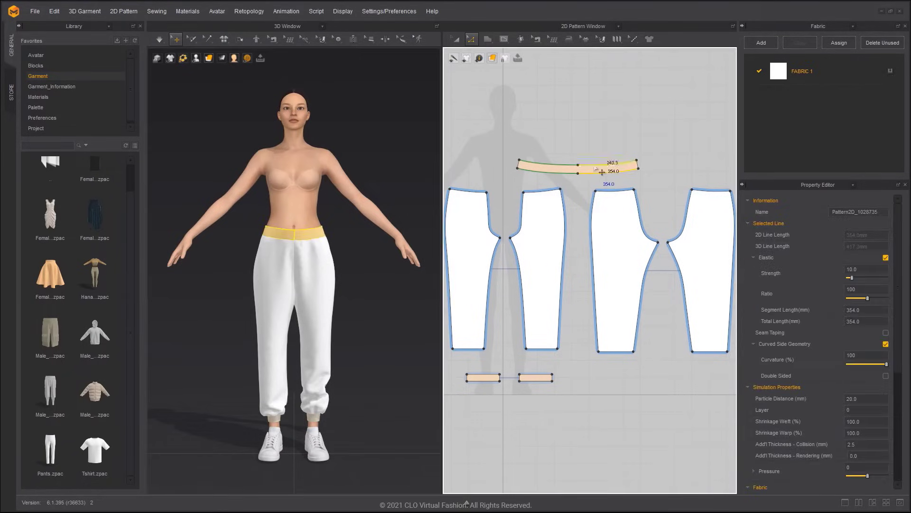
left_click(569, 168, "shift")
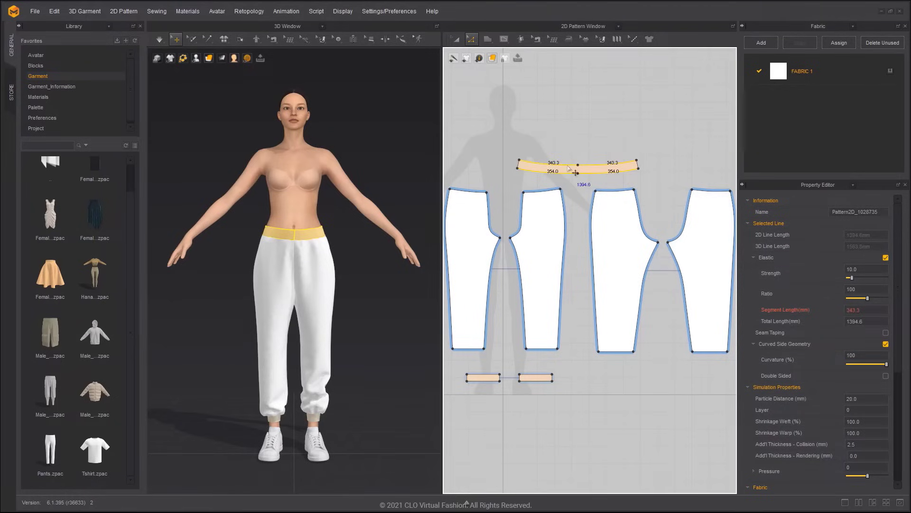
right_click(568, 166)
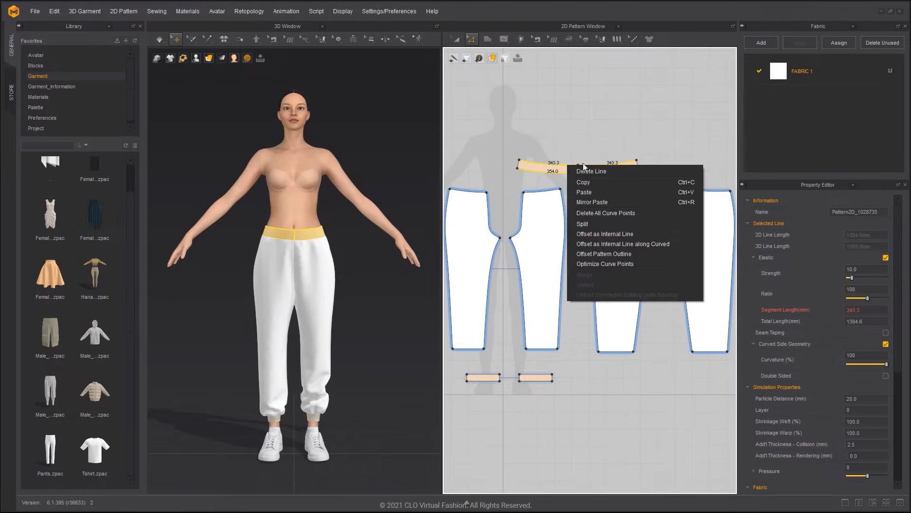
left_click(618, 244)
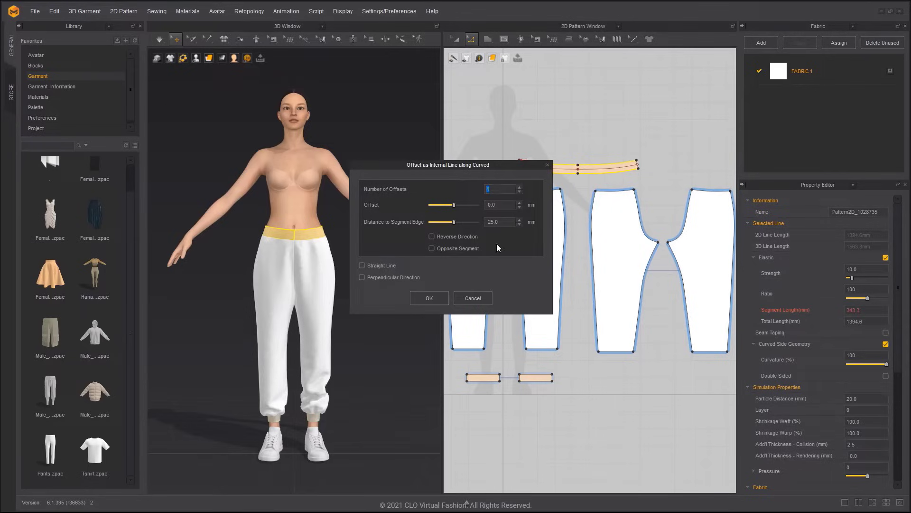
left_click(420, 296)
- Turn on elastic with a ratio of 100 for the waistband's new internal line
left_click(590, 169)
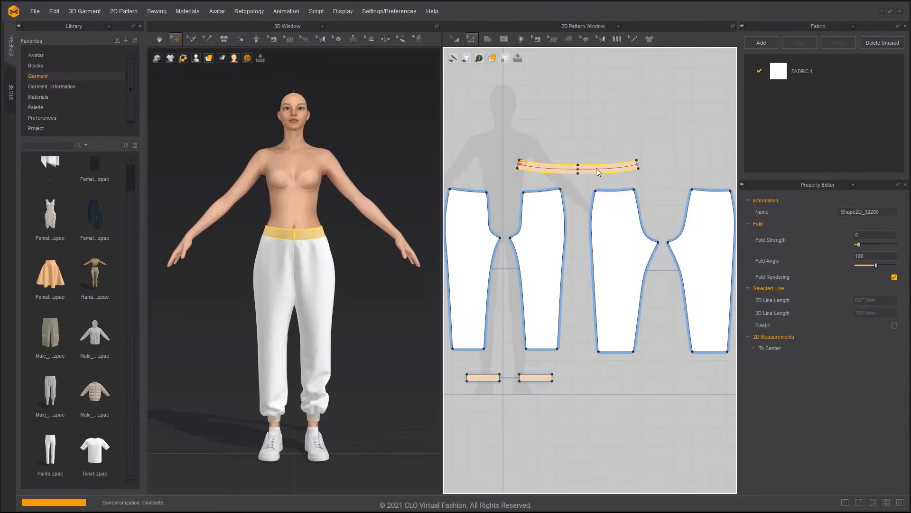
key("a")
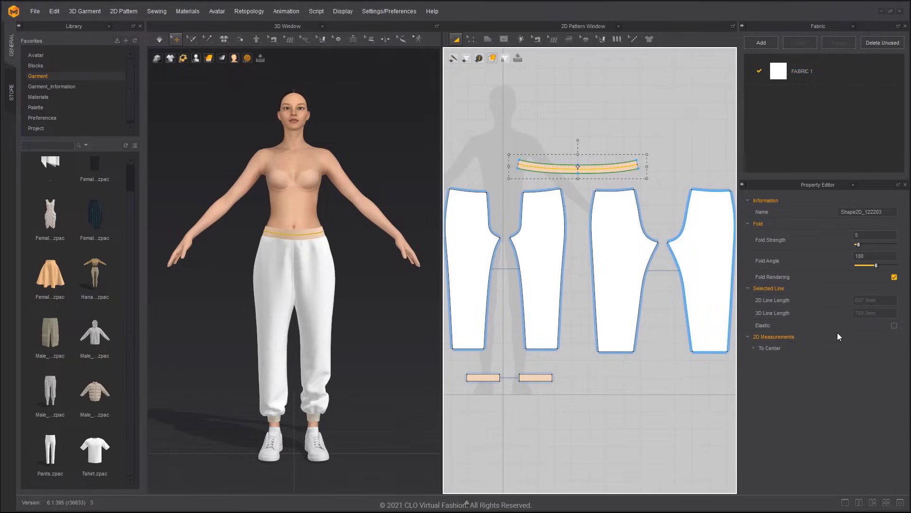
left_click(894, 326)
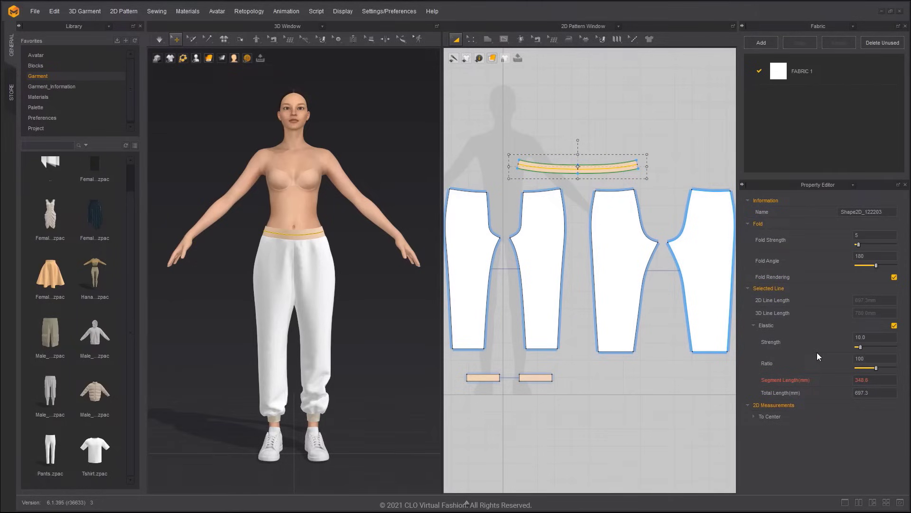
left_click(378, 283)
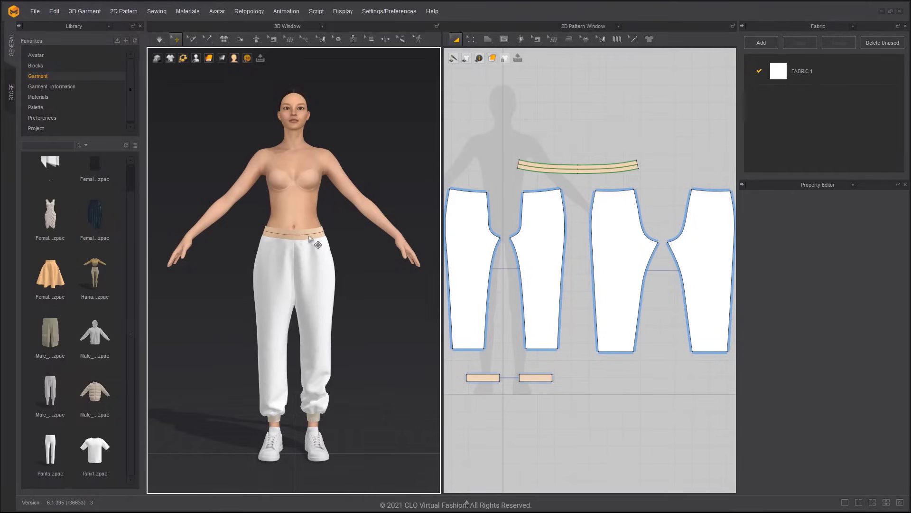
key("space")
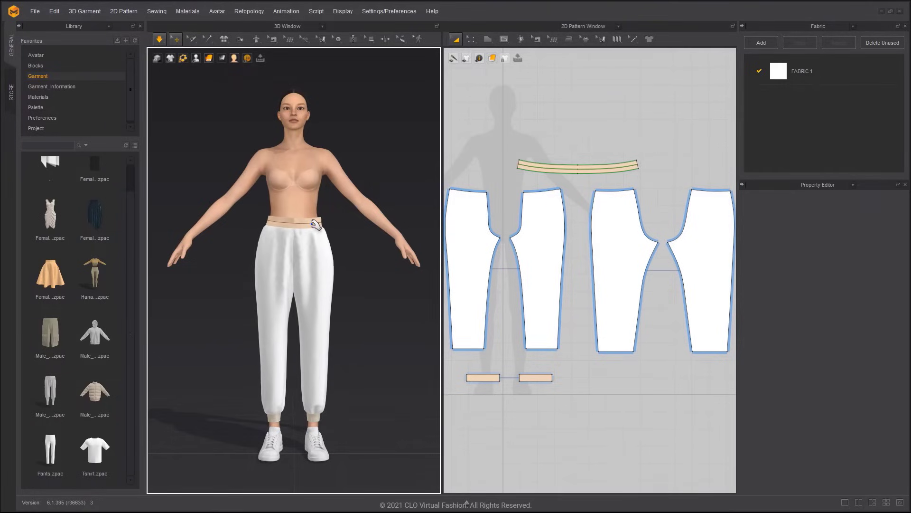
key("space")
key("ctrl+z")
- Simulate the pants while pulling the waistband up to the avatar's waist, and stop the simulation once it sits higher
left_click(310, 237)
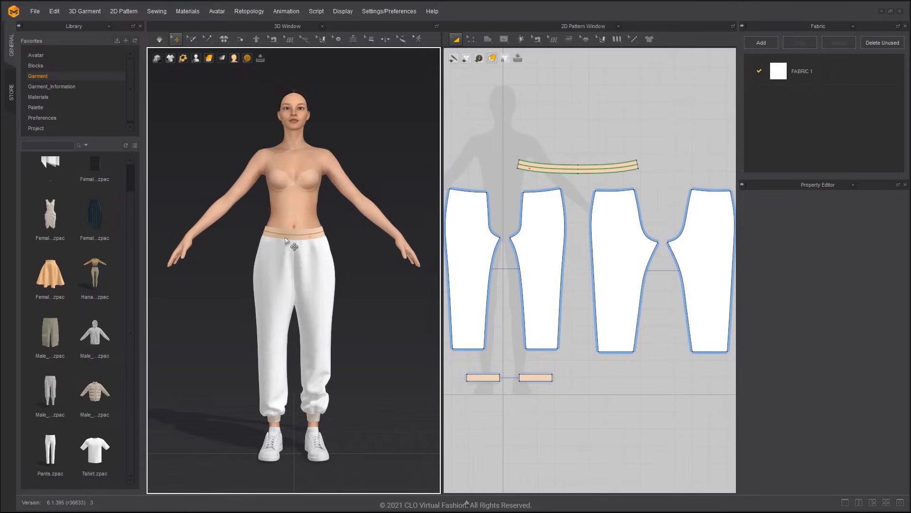
key("space")
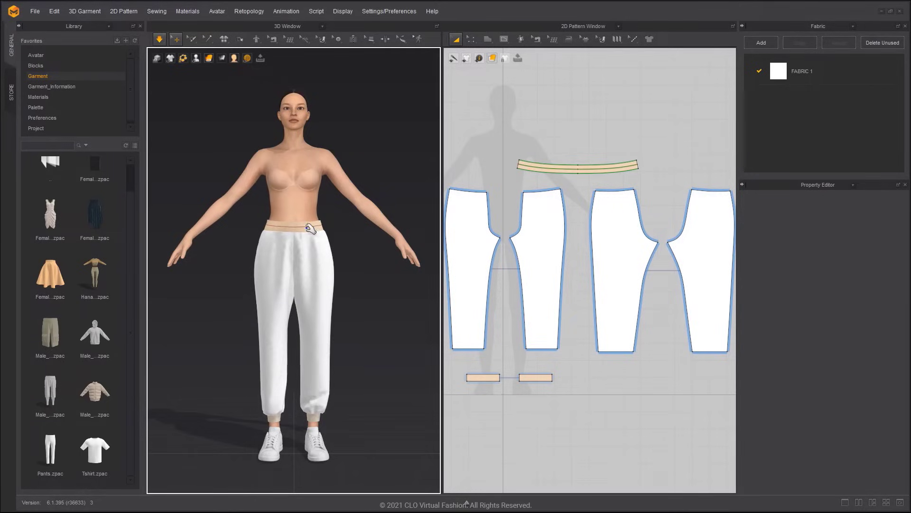
key("space")
right_click_drag(336, 234, 319, 242)
scroll(318, 242, "up", 3)
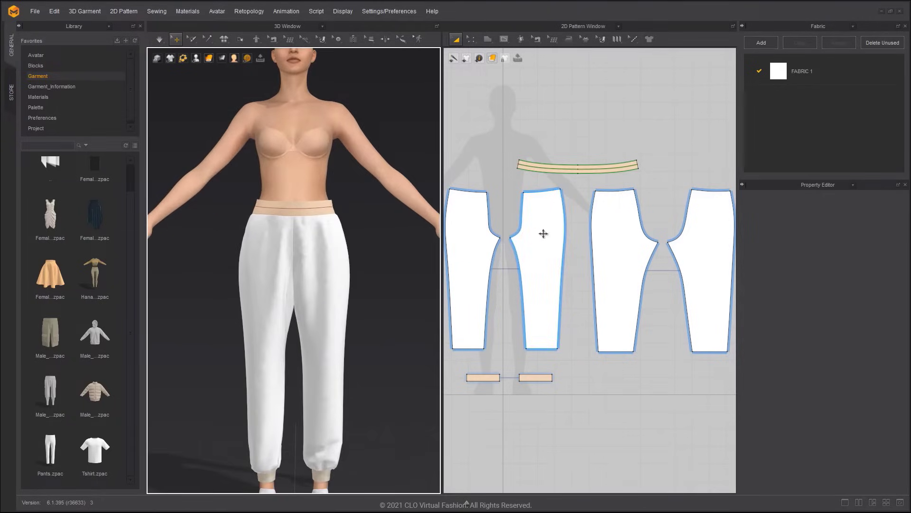
middle_click_drag(565, 200, 573, 192)
middle_click_drag(352, 246, 352, 206)
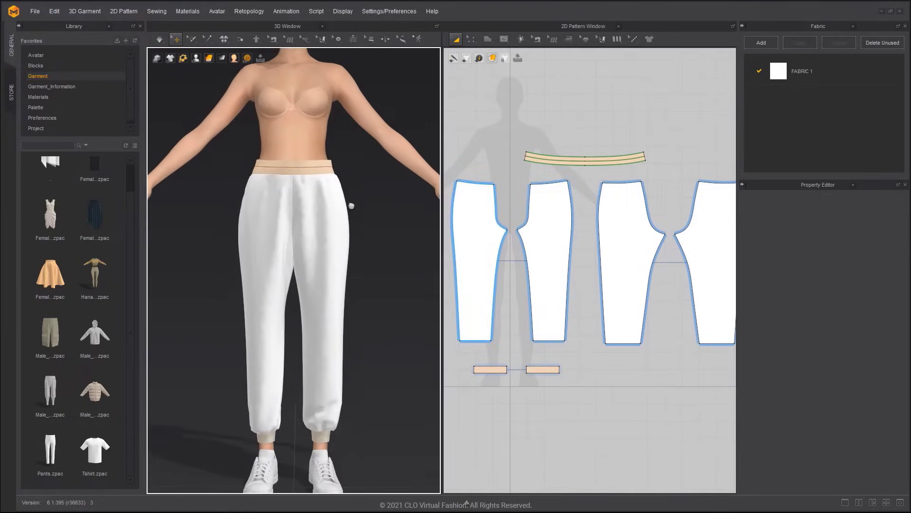
- Create a Layer Clone (Over) of the waistband and place it just above the original in the 2D pattern layout
left_click(592, 165)
right_click(592, 164)
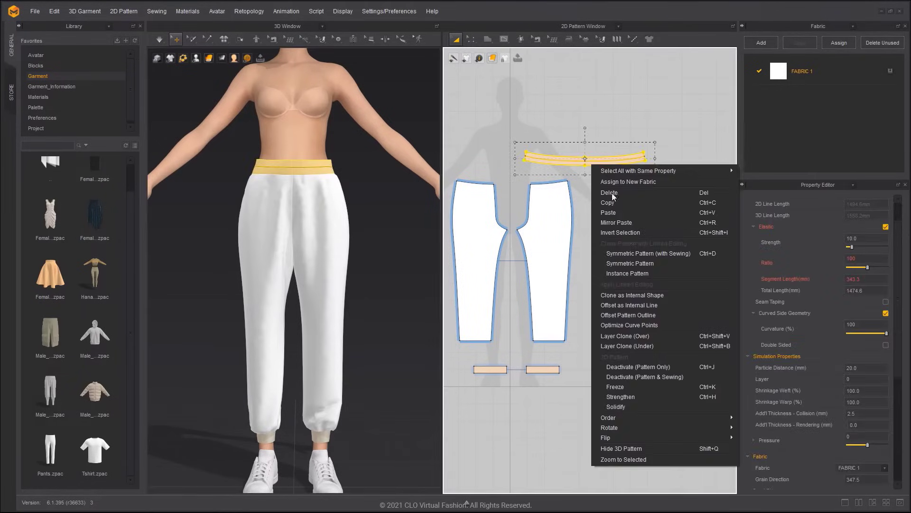
left_click(646, 336)
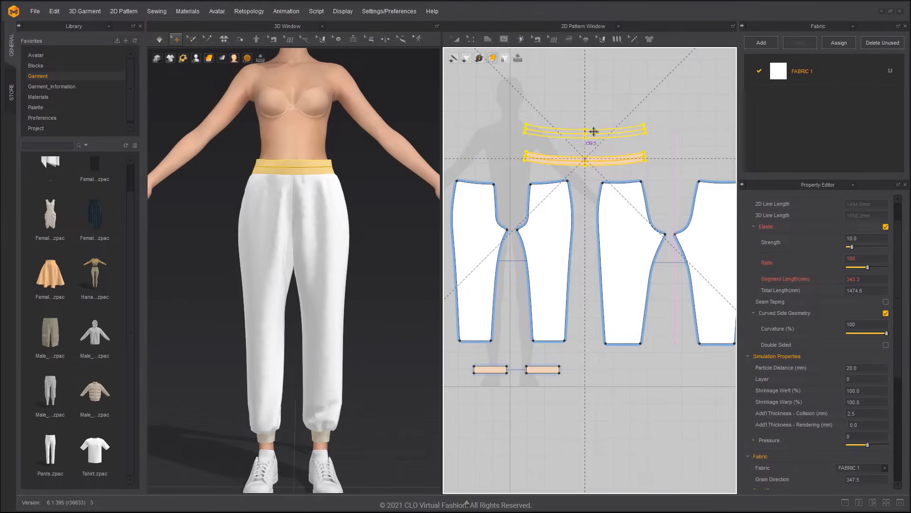
left_click(587, 144)
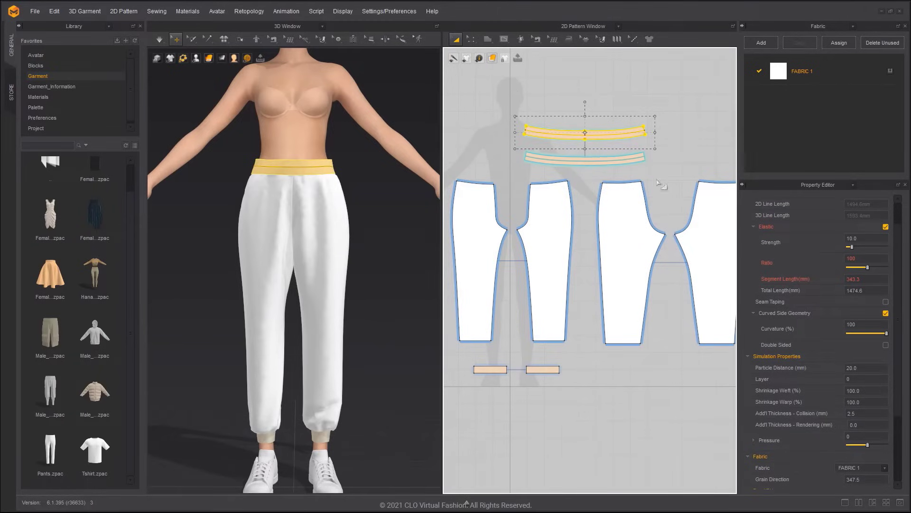
- Turn off elastic and bonding on the cloned waistband and remove its linked editing with the original
left_click(886, 227)
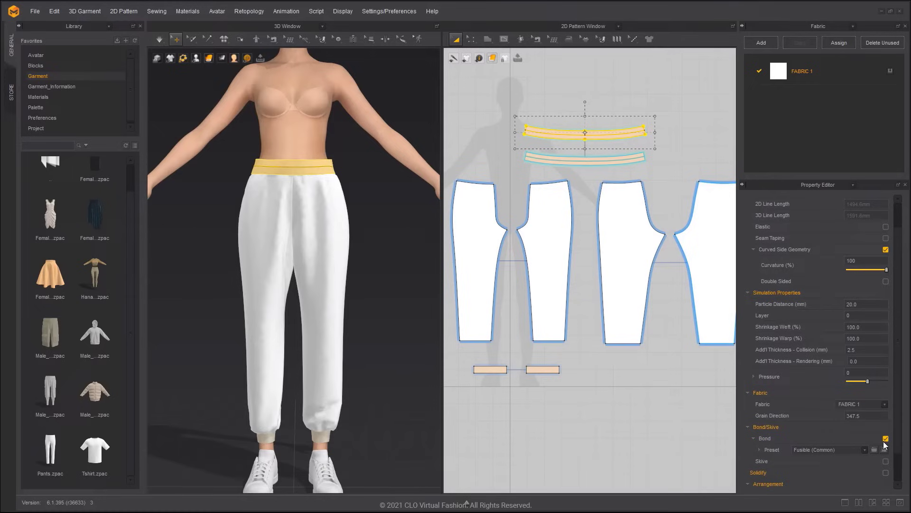
left_click(886, 439)
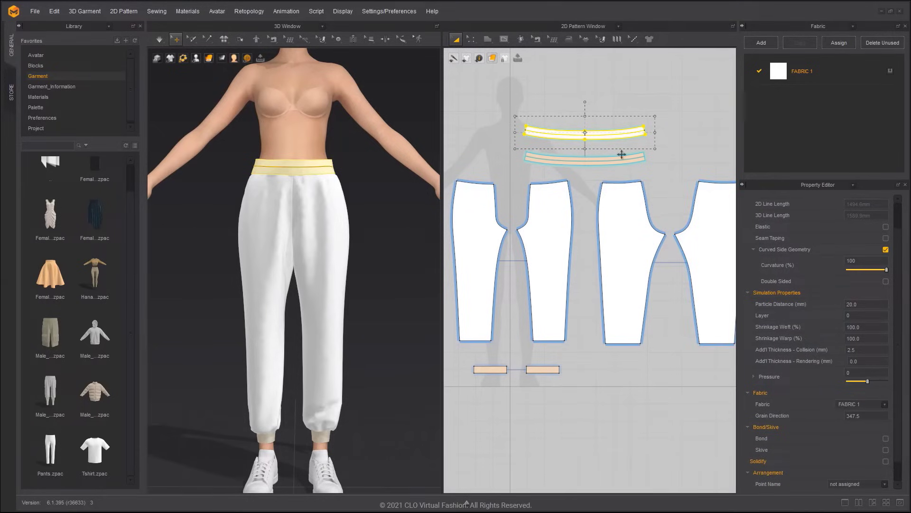
right_click(602, 137)
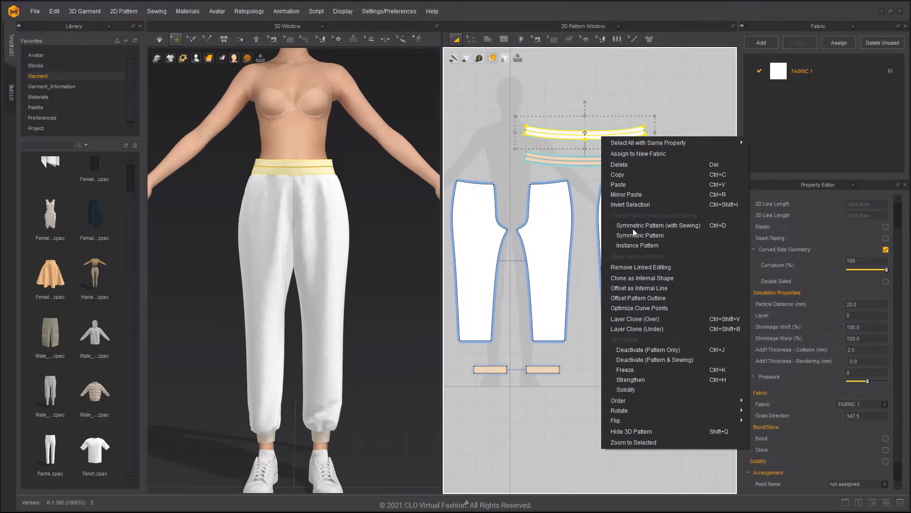
left_click(641, 267)
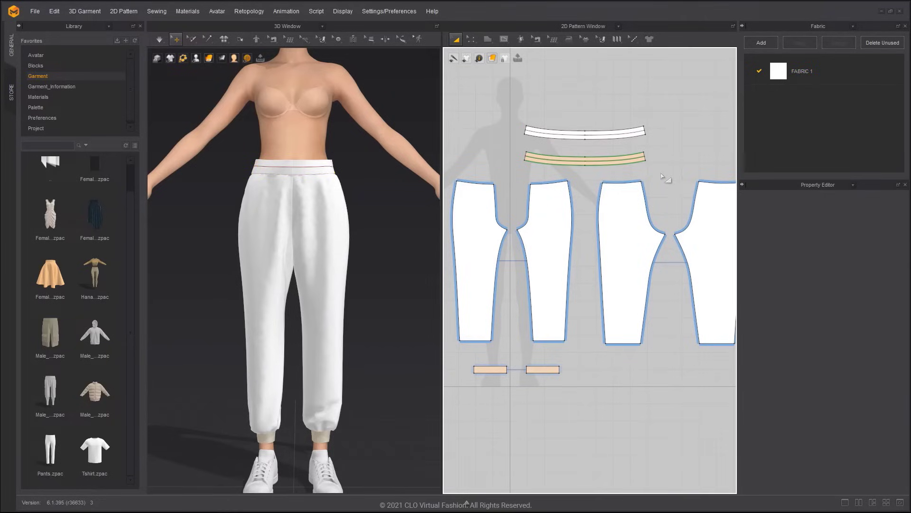
- Stretch the cloned waistband horizontally to more than twice its length and delete its sewing to the original waistband
left_click(625, 131)
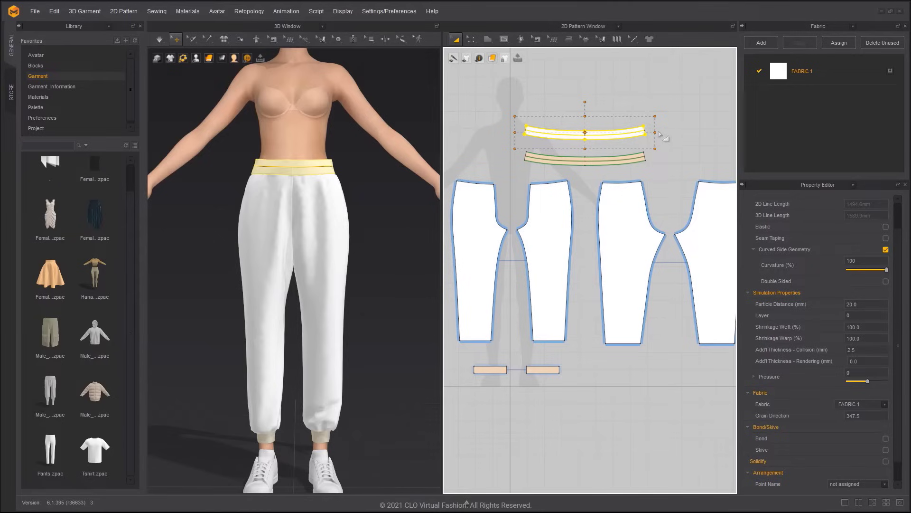
left_click_drag(653, 133, 730, 130)
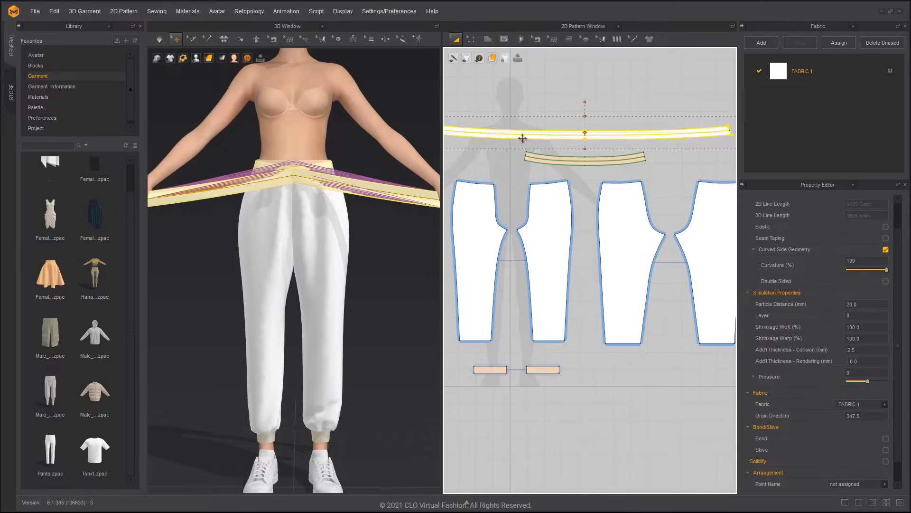
key("b")
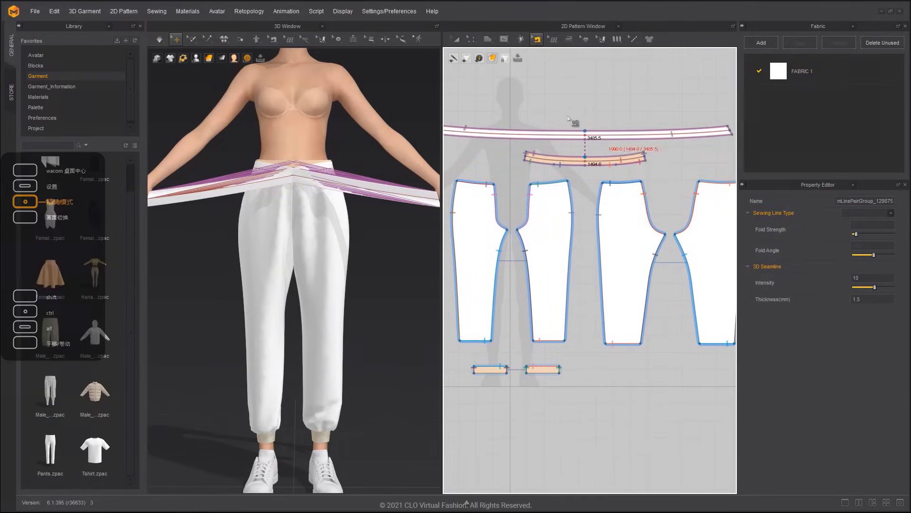
scroll(593, 141, "down", 2)
left_click(593, 142)
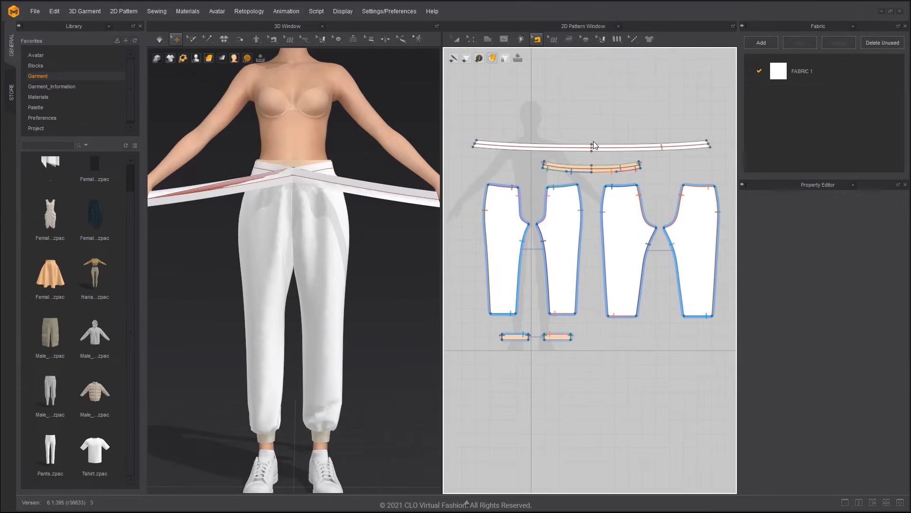
- Free-sew the cloned waistband's lower edge to the original waistband's lower edge, and its upper edge to the original's upper edge
key("m")
left_click(476, 148)
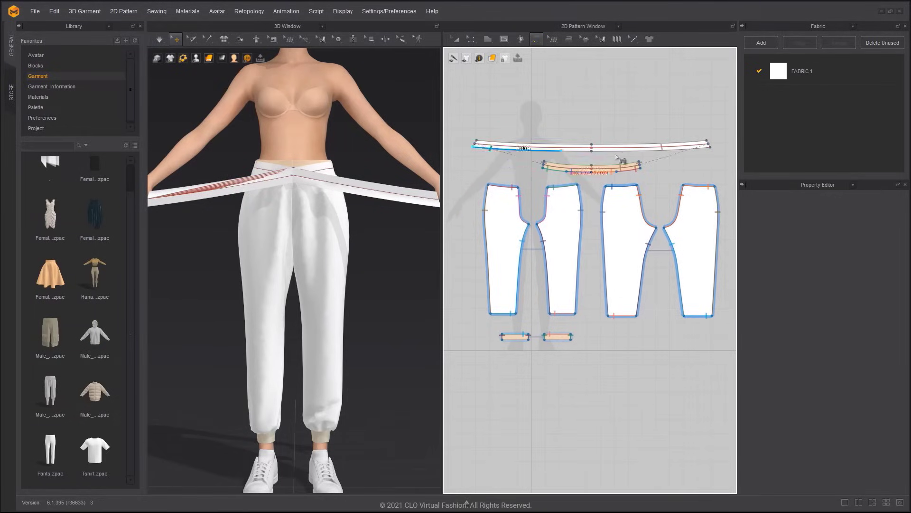
left_click(710, 147)
left_click(543, 168)
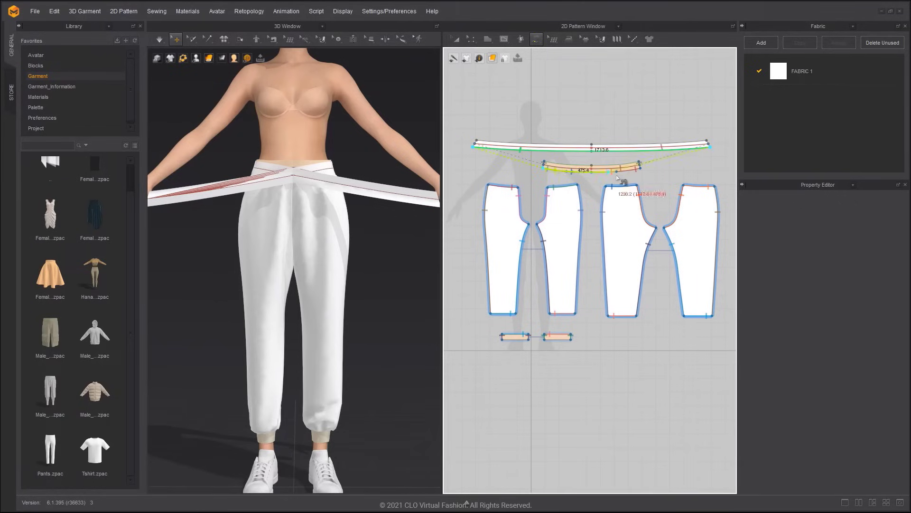
left_click(644, 173)
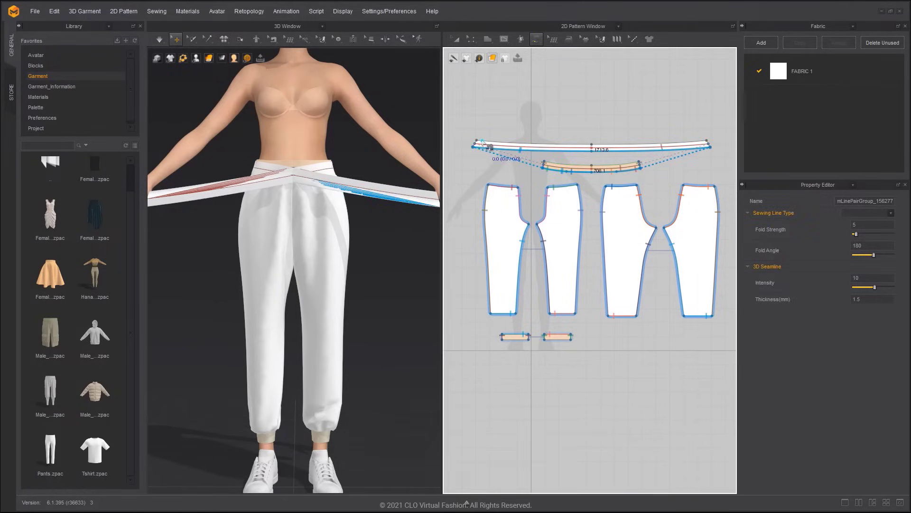
left_click(708, 141)
left_click(544, 163)
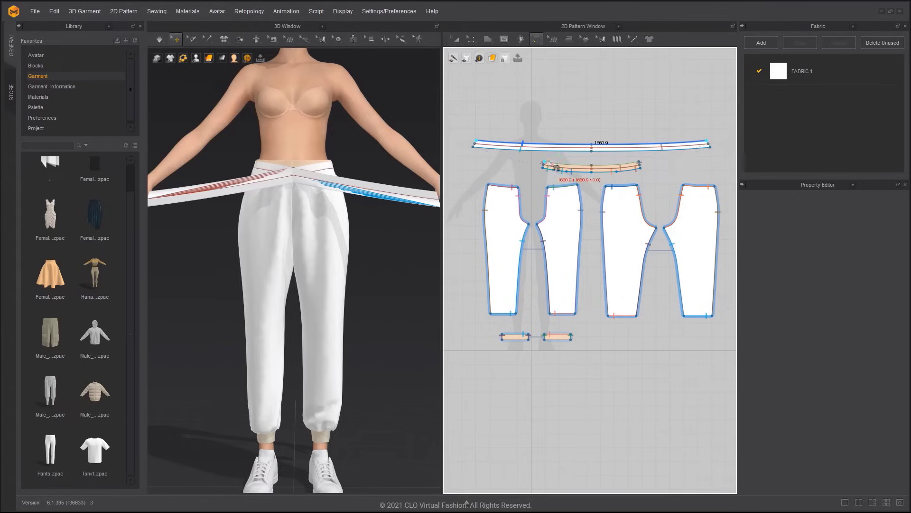
left_click(639, 163)
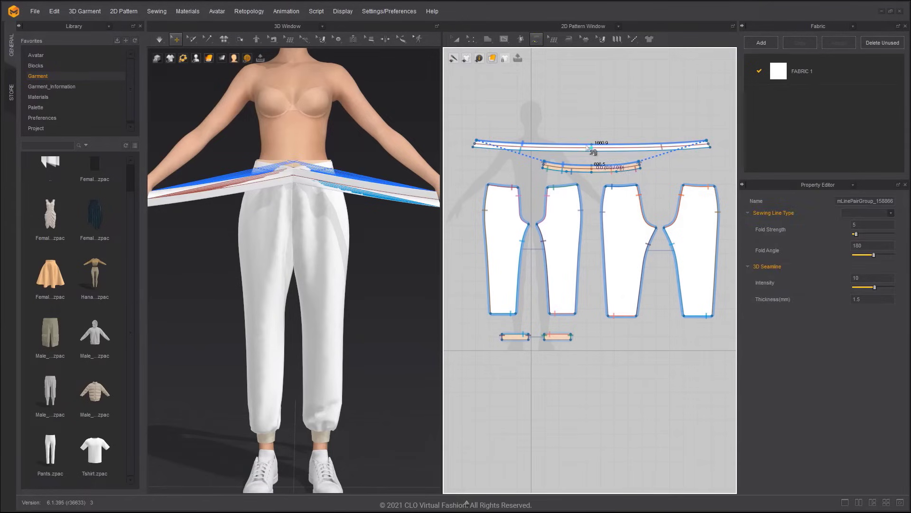
- Set the sewing line type to Turned for both the upper and lower seams joining the two waistbands
middle_click_drag(568, 163, 583, 191)
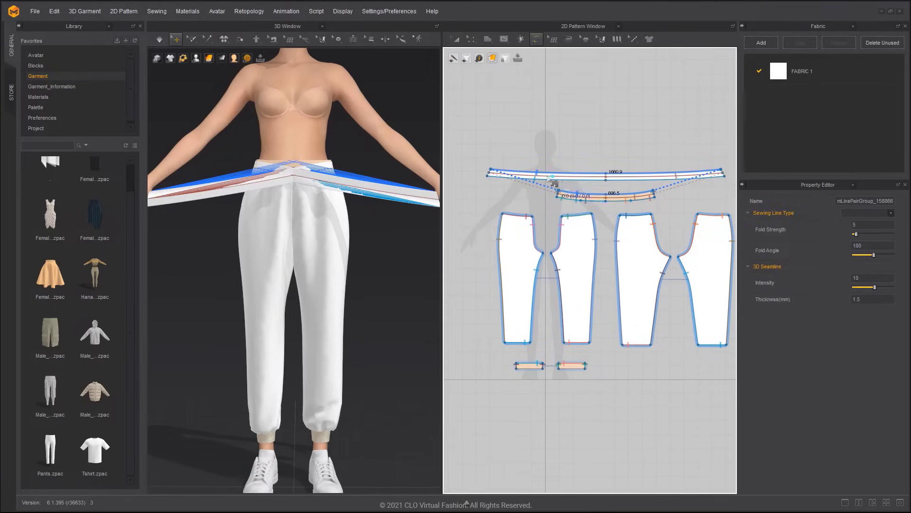
scroll(524, 179, "up", 4)
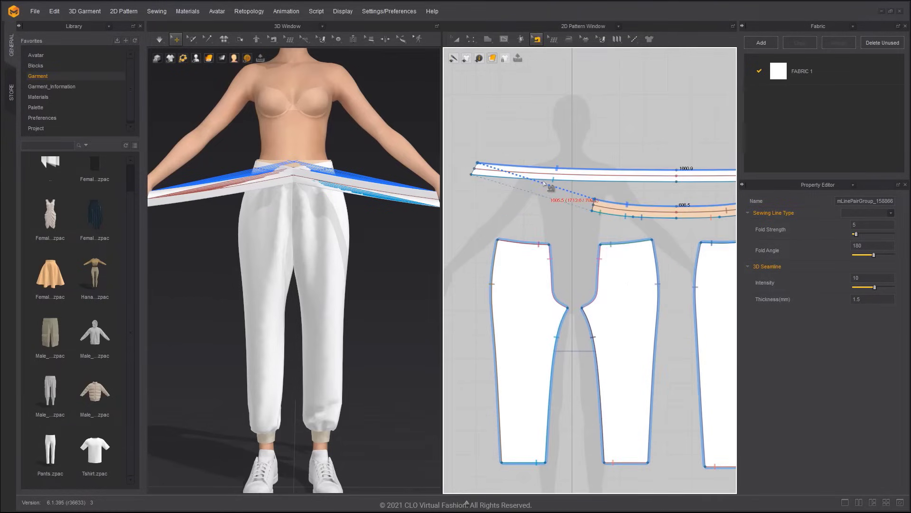
key("b")
left_click(546, 180)
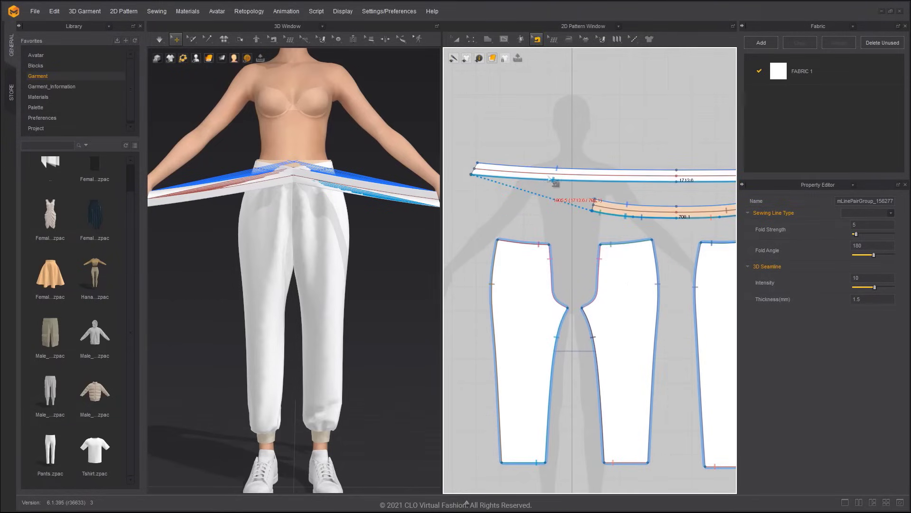
left_click(552, 168, "shift")
left_click(857, 212)
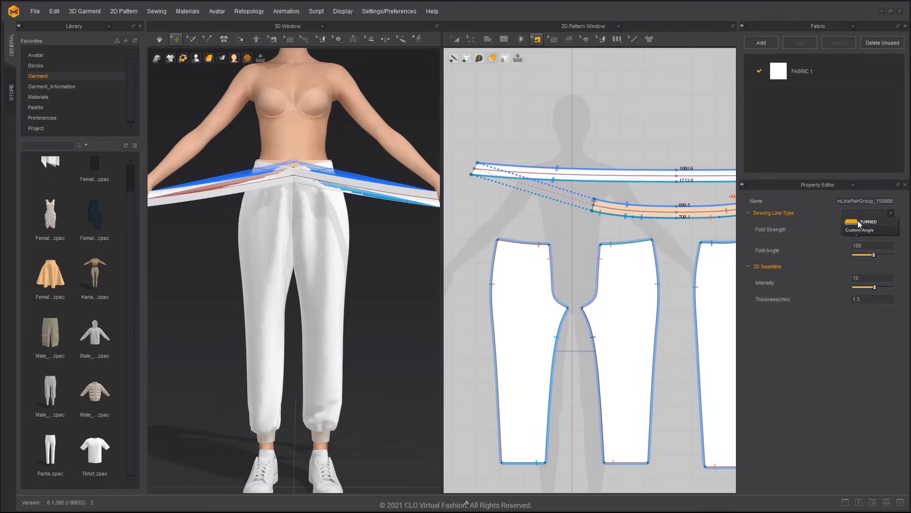
left_click(871, 227)
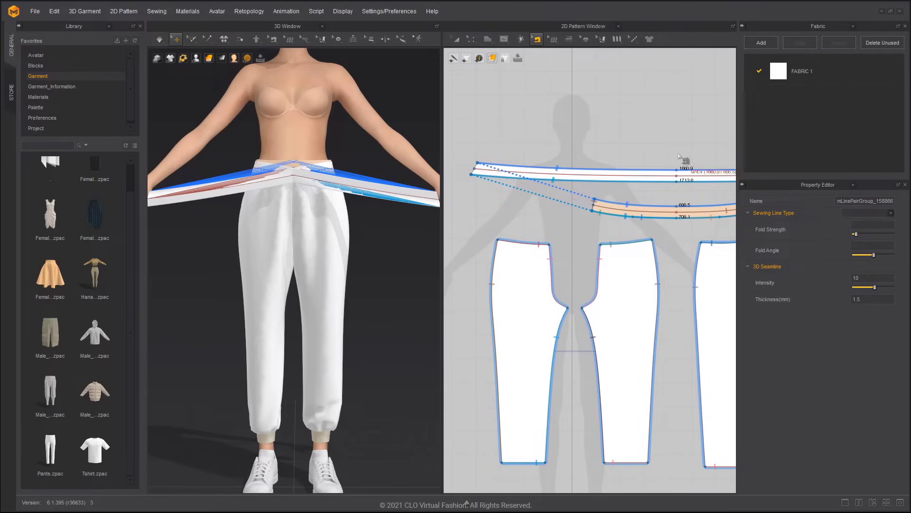
- Free-sew the two short ends of the cloned waistband to each other to close it into a loop
left_click_drag(528, 177, 475, 170)
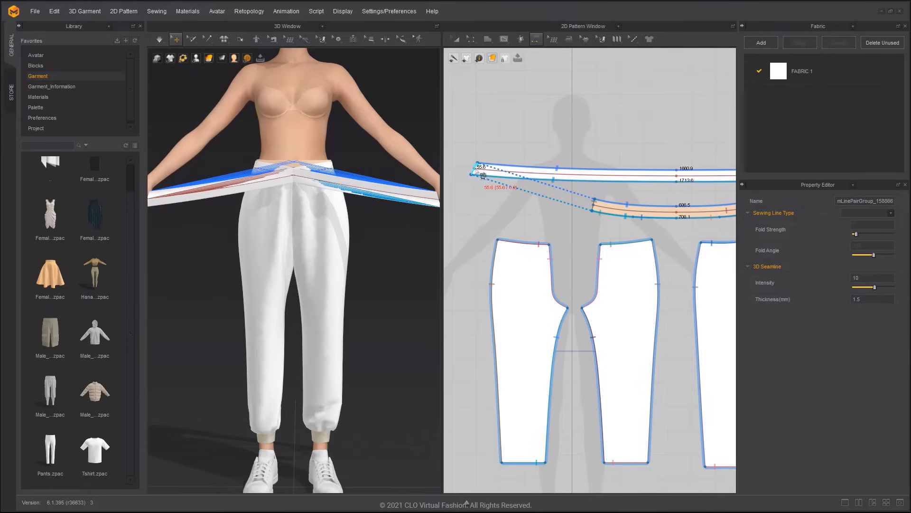
left_click(476, 169)
scroll(478, 171, "down", 2)
scroll(629, 185, "up", 5)
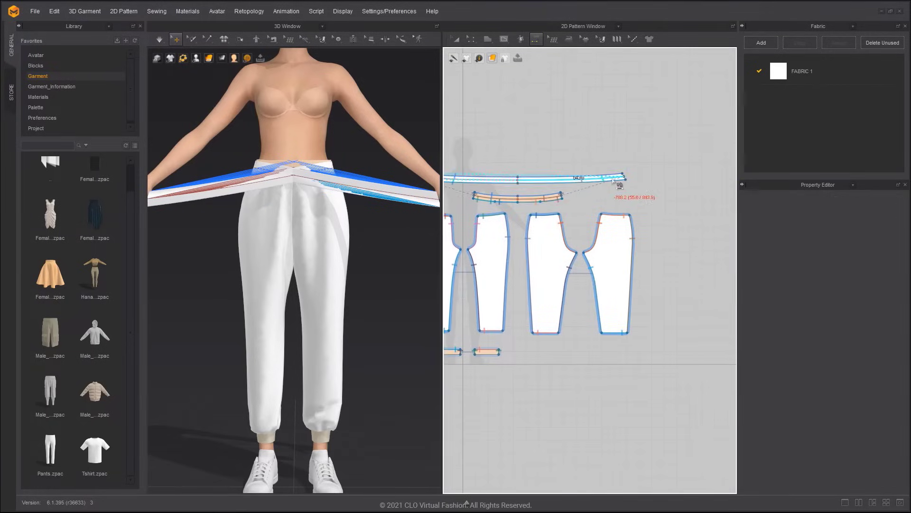
left_click(646, 176)
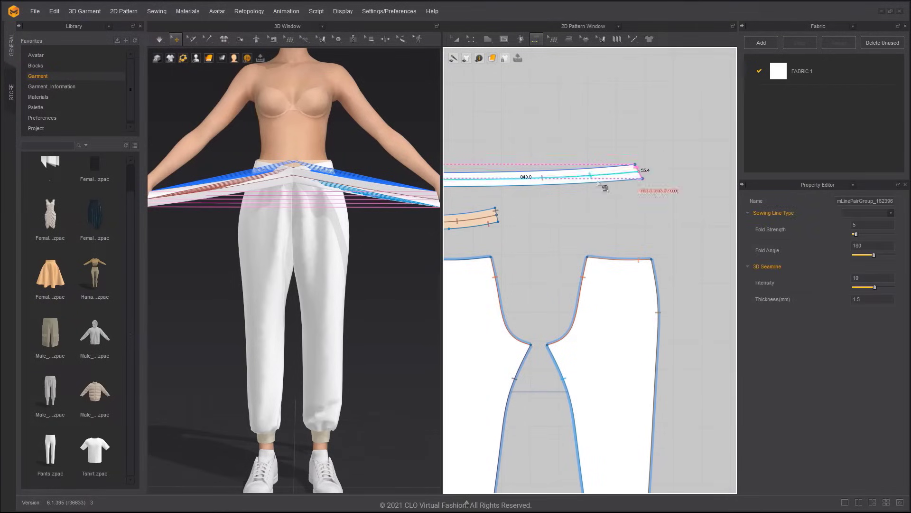
scroll(313, 204, "down", 2)
- Superimpose (Over) the cloned waistband onto the original waistband on the avatar
left_click(313, 203)
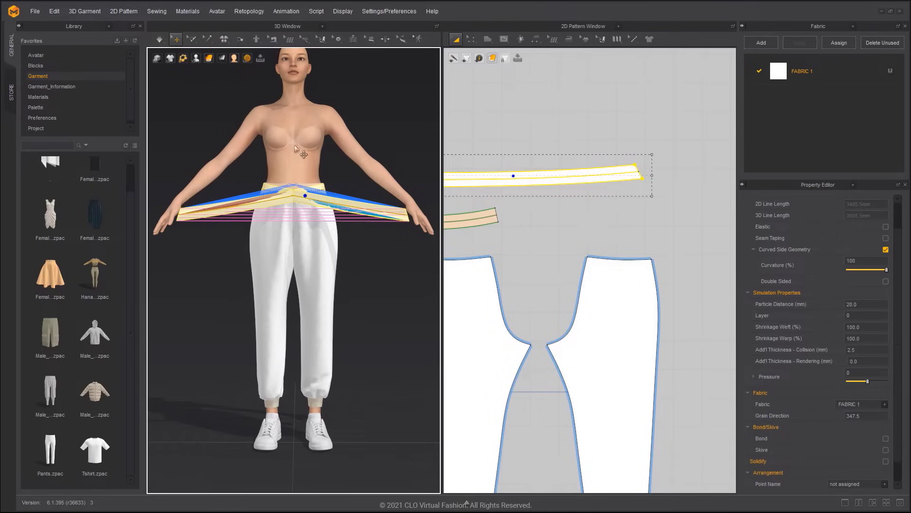
right_click(327, 188)
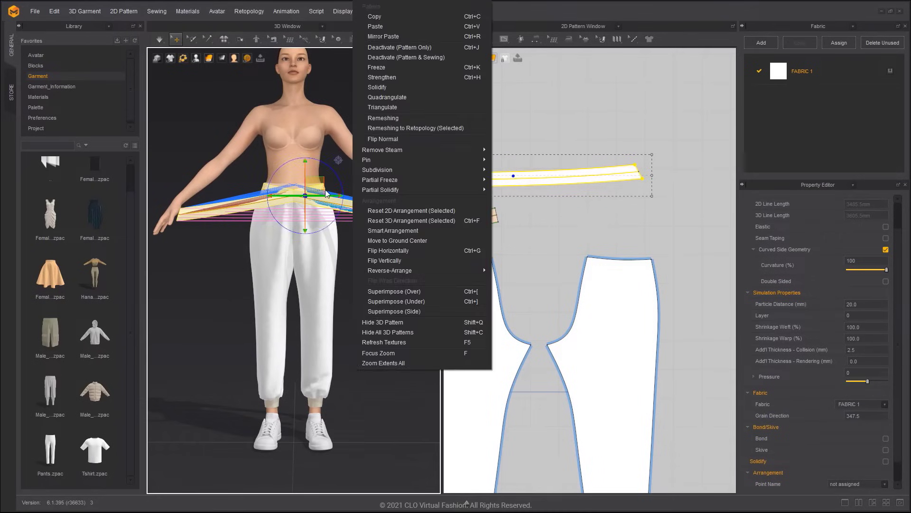
left_click(386, 290)
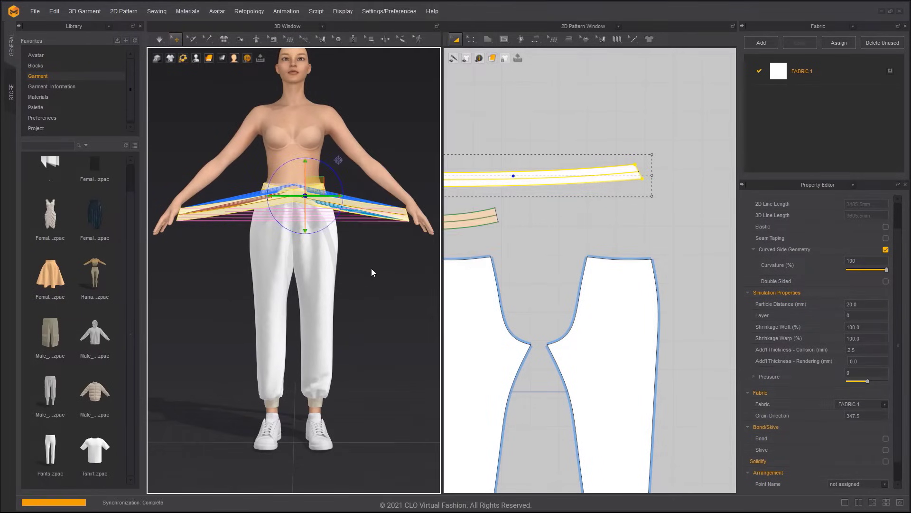
left_click(377, 233)
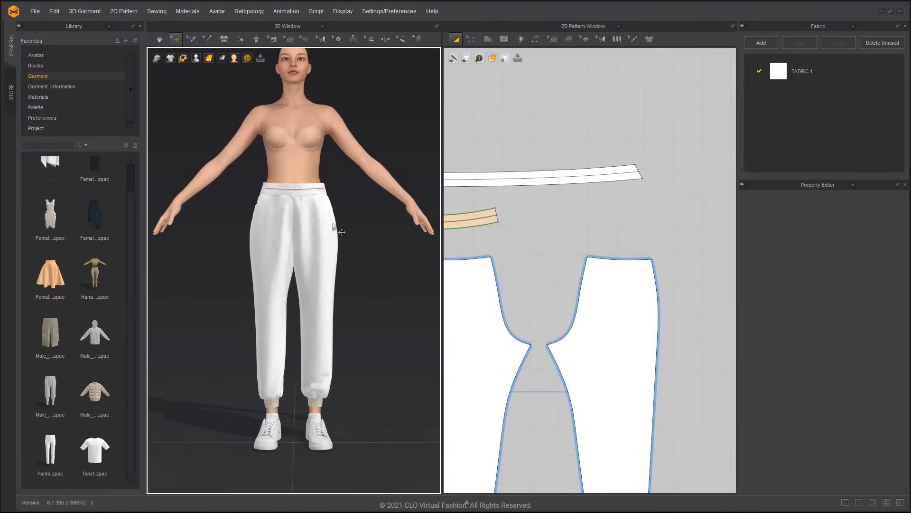
- Freeze all the pants leg panels, front and back, and simulate the layered waistband from the front view
left_click(333, 224)
right_click_drag(332, 232, 269, 231)
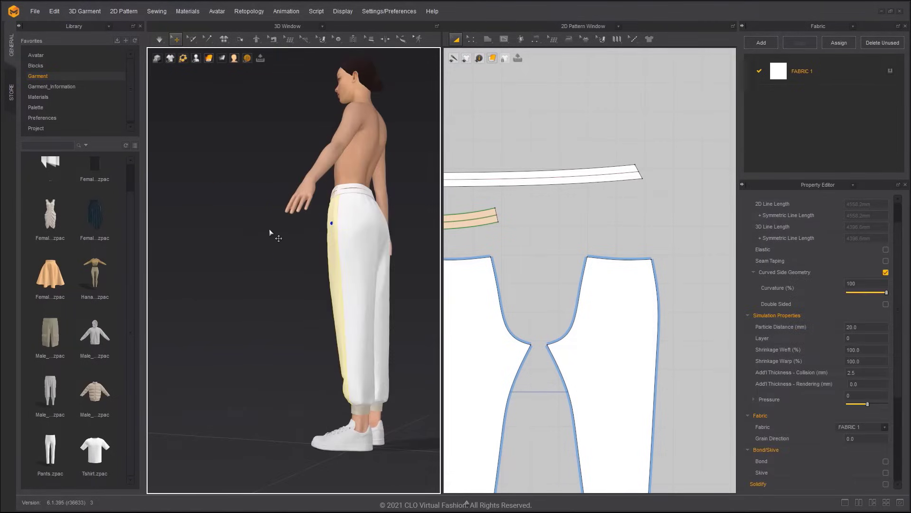
left_click(354, 227, "shift")
right_click_drag(354, 228, 295, 244)
left_click(400, 221, "shift")
right_click(400, 219)
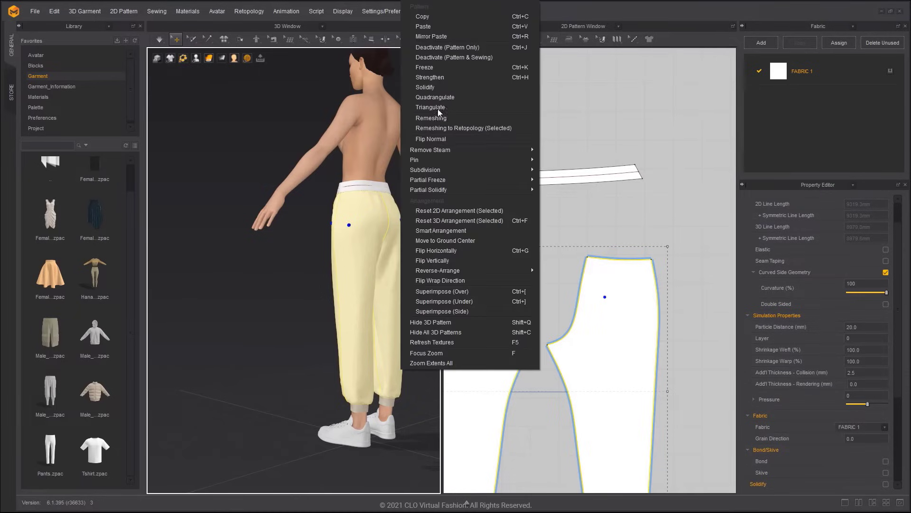
left_click(443, 67)
key("2")
left_click(337, 267)
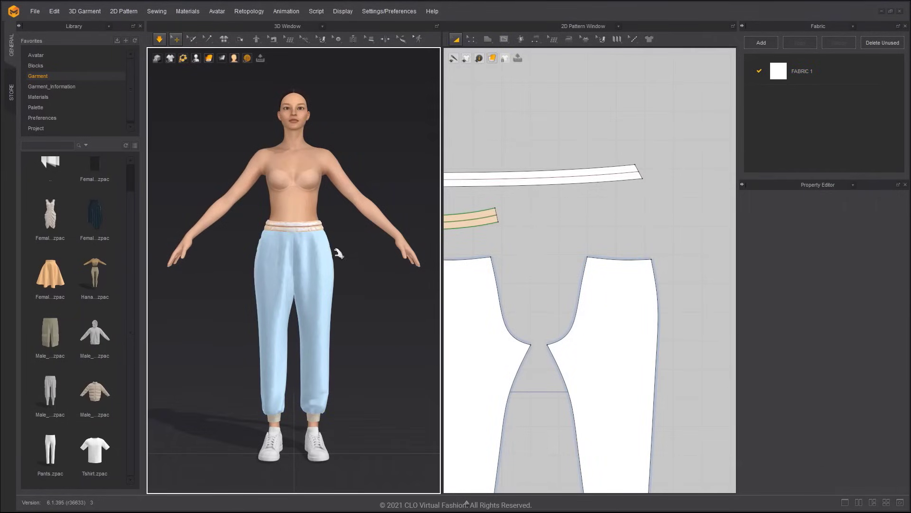
- Give the cloned waistband a finer particle distance and simulate it to form the gathers
left_click(305, 228)
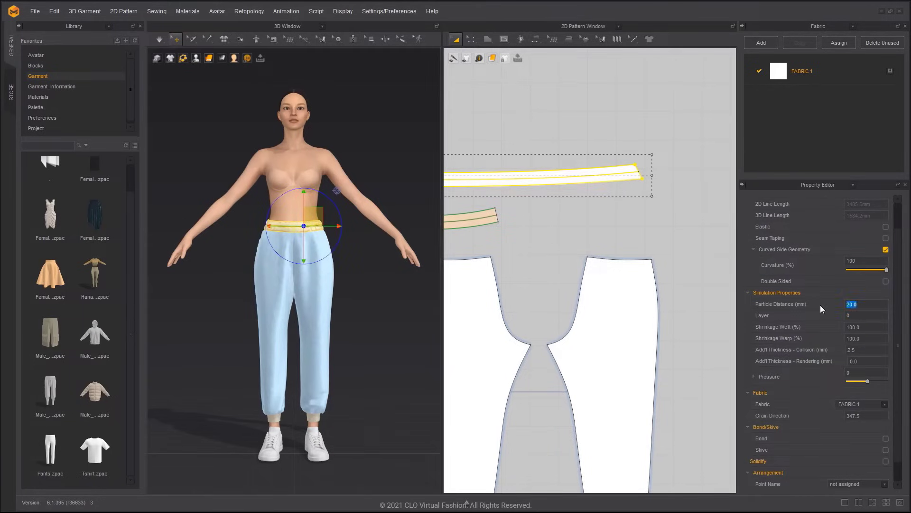
key("Return")
left_click(399, 278)
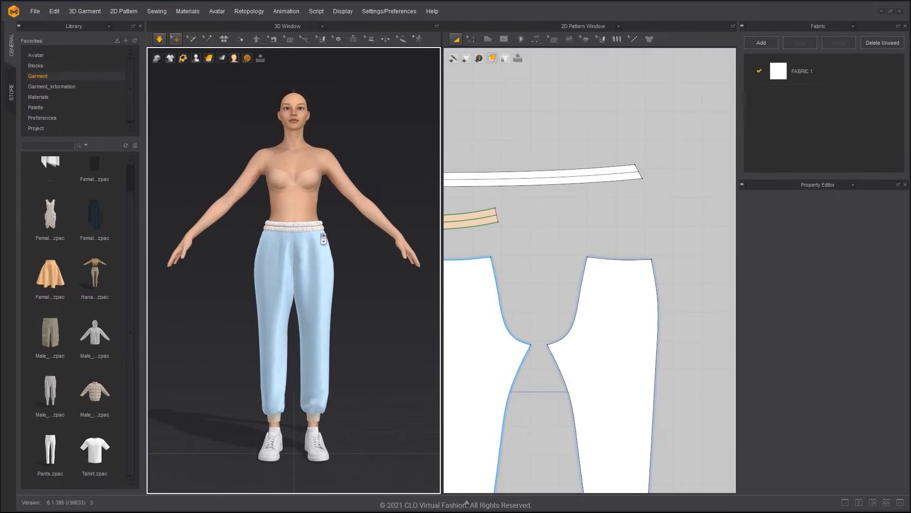
scroll(323, 238, "up", 8)
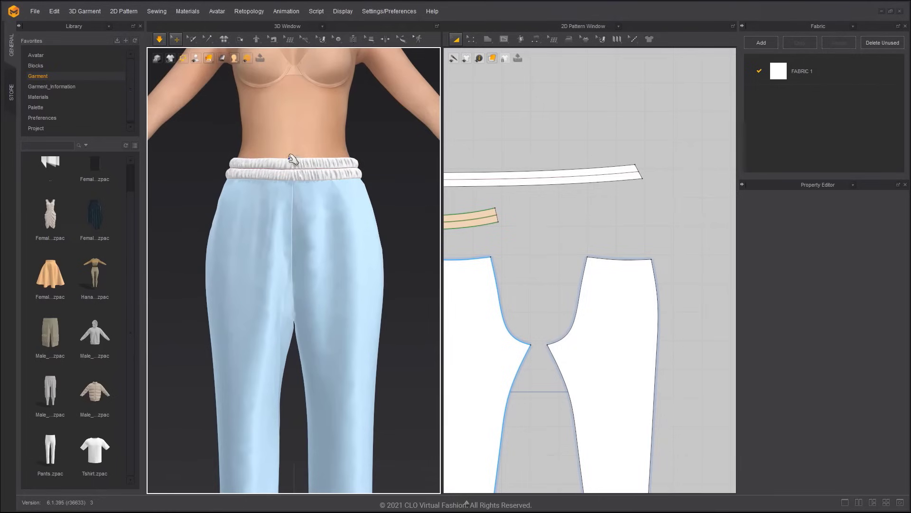
- Unfreeze the pants leg panels and simulate the whole garment briefly
left_click(316, 203)
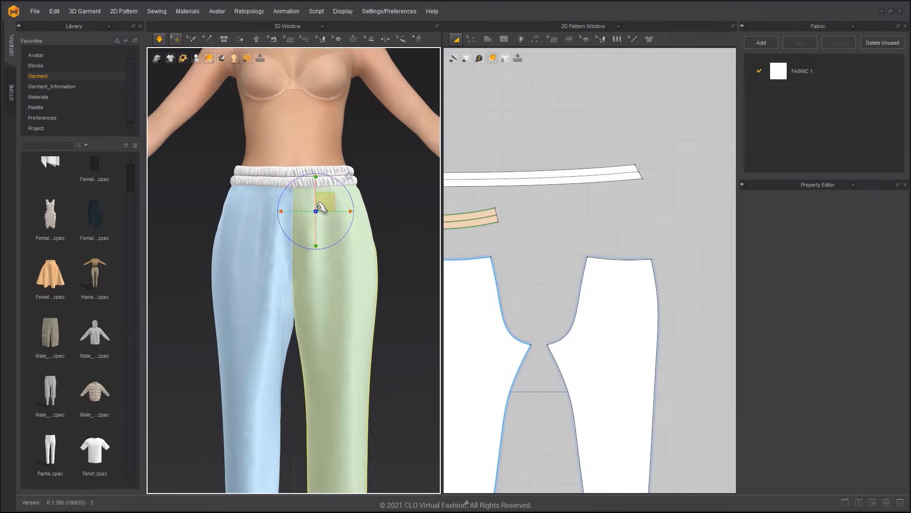
left_click(262, 219, "shift")
scroll(261, 219, "up", 4)
right_click(308, 244)
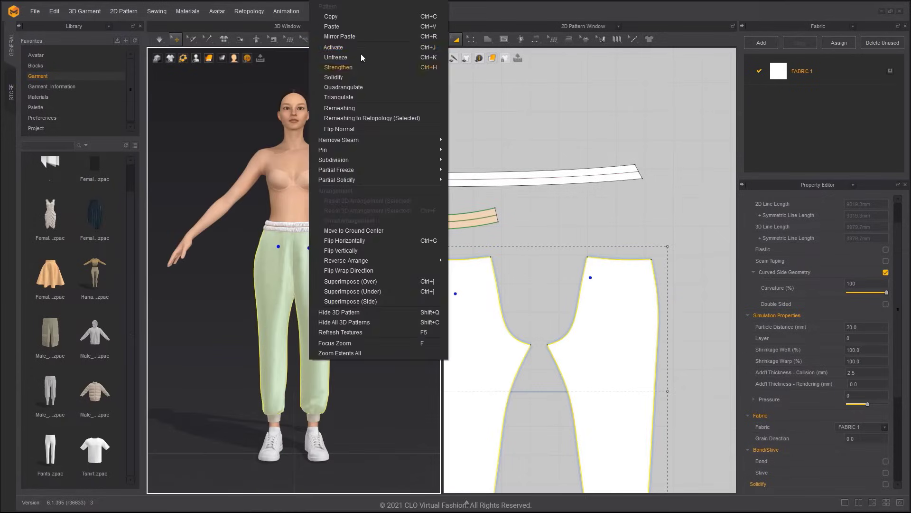
left_click(362, 277)
key("space")
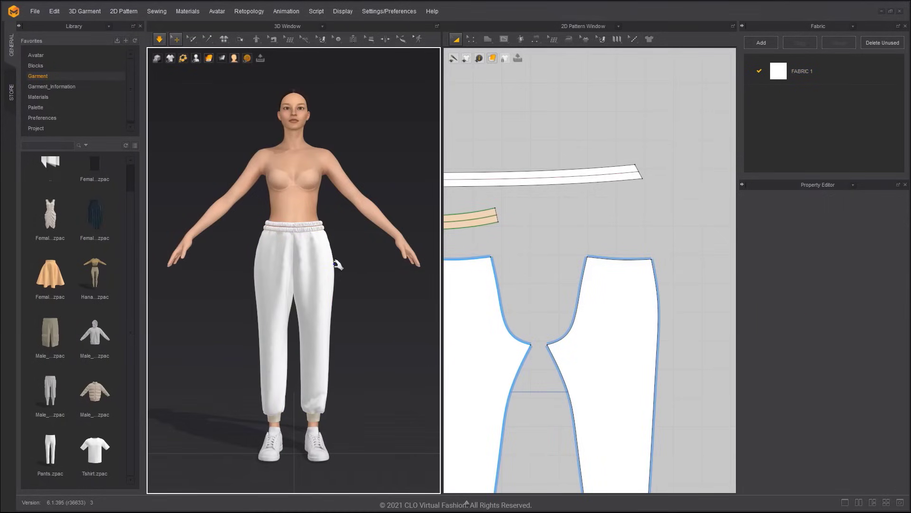
key("space")
- Turn on Elastic for the upper and lower edges of the ankle cuffs and simulate them briefly
scroll(305, 362, "up", 5)
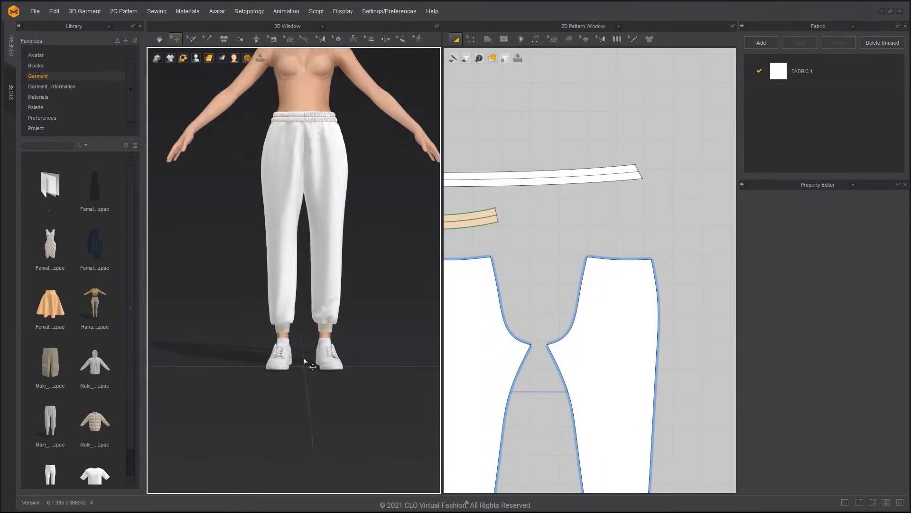
middle_click_drag(327, 318, 326, 307)
left_click(326, 307)
right_click_drag(326, 306, 266, 303)
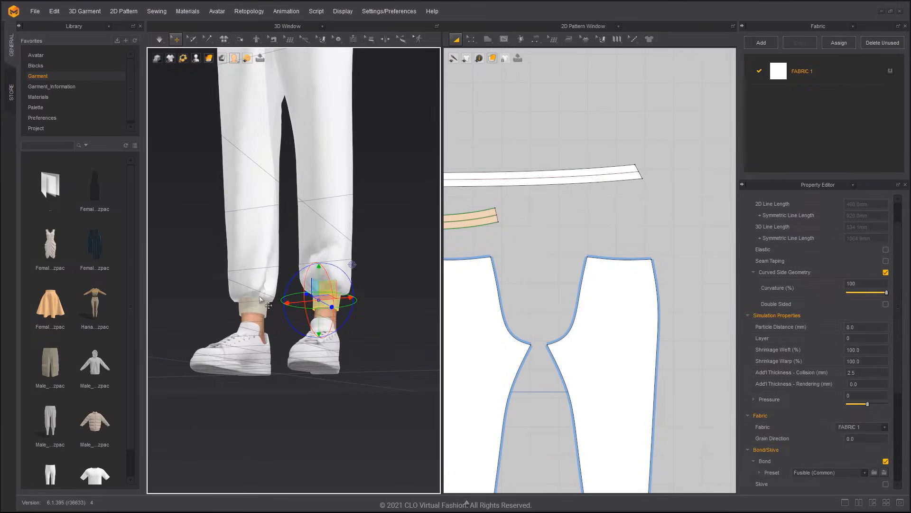
scroll(546, 346, "down", 4)
scroll(565, 339, "up", 8)
key("z")
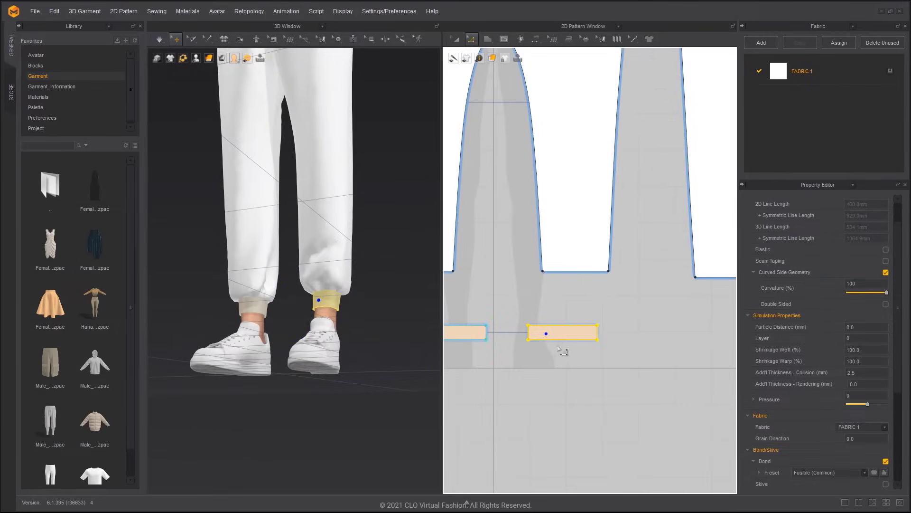
left_click(559, 326, "shift")
left_click(886, 250)
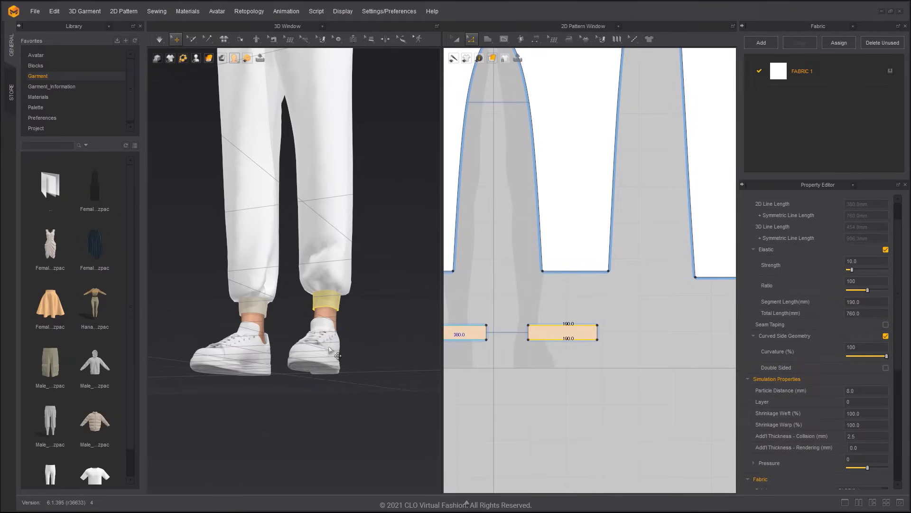
left_click(394, 336)
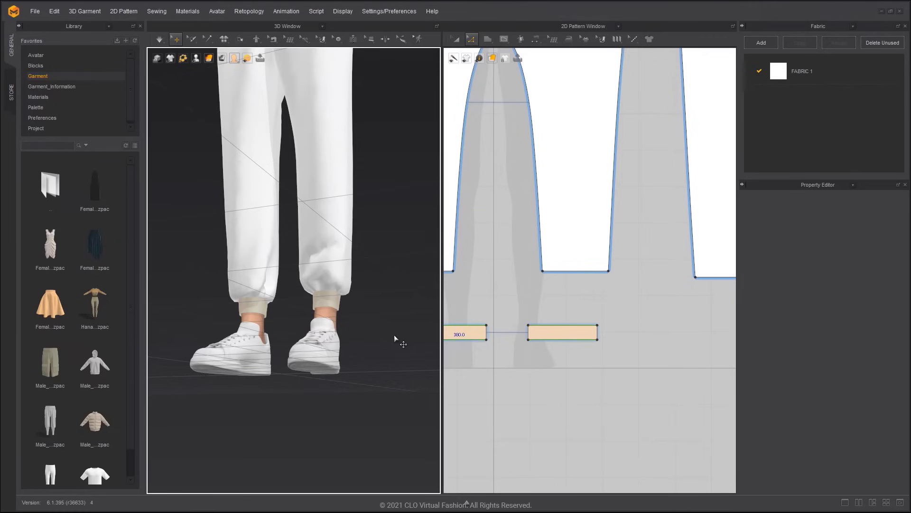
key("space")
key("space")
- Create a Layer Clone (Over) of both ankle cuffs and place the copies directly below the originals in the 2D pattern layout
left_click(335, 300)
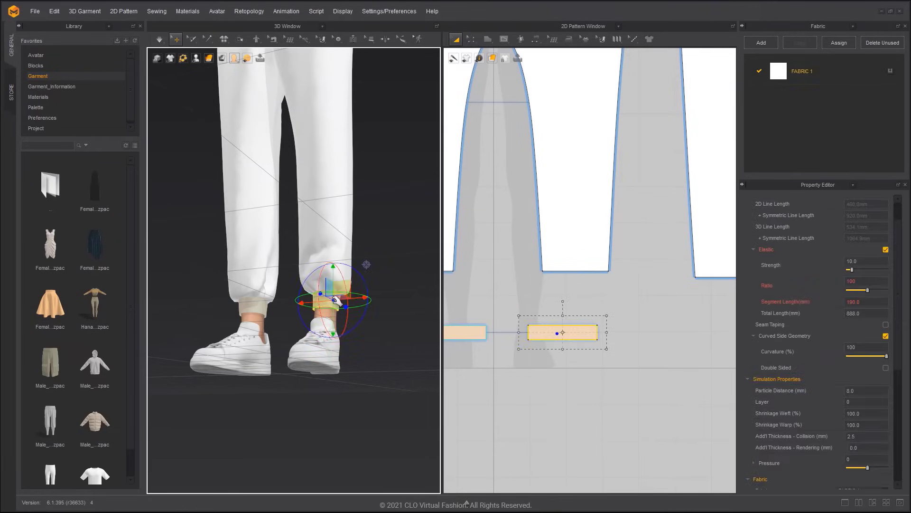
left_click(263, 304, "shift")
right_click(535, 332)
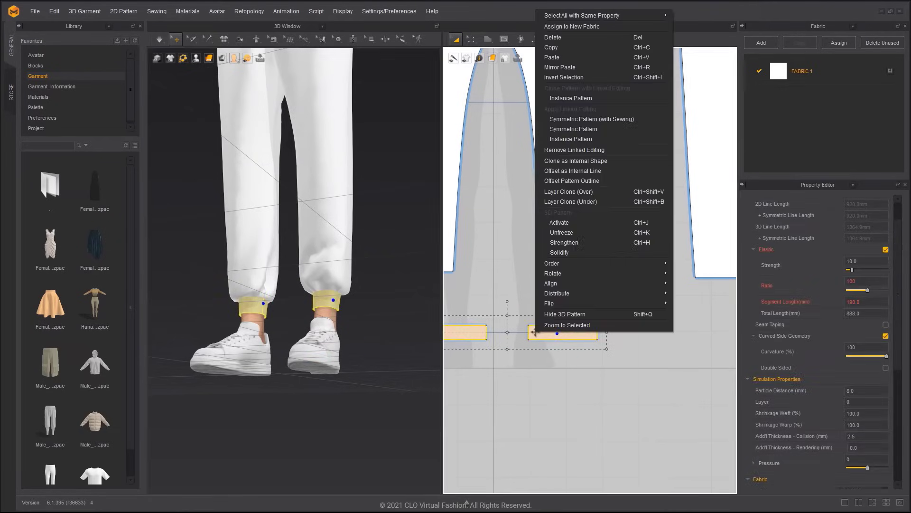
left_click(589, 191)
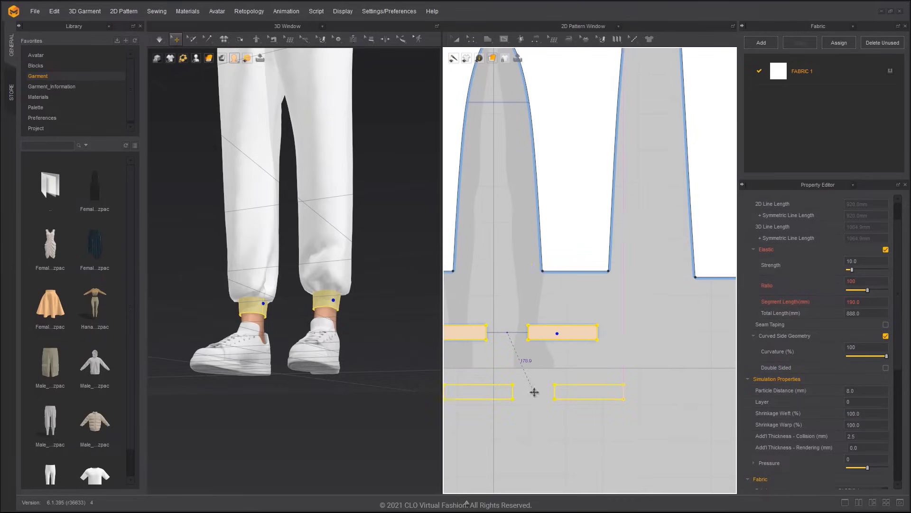
left_click(534, 335)
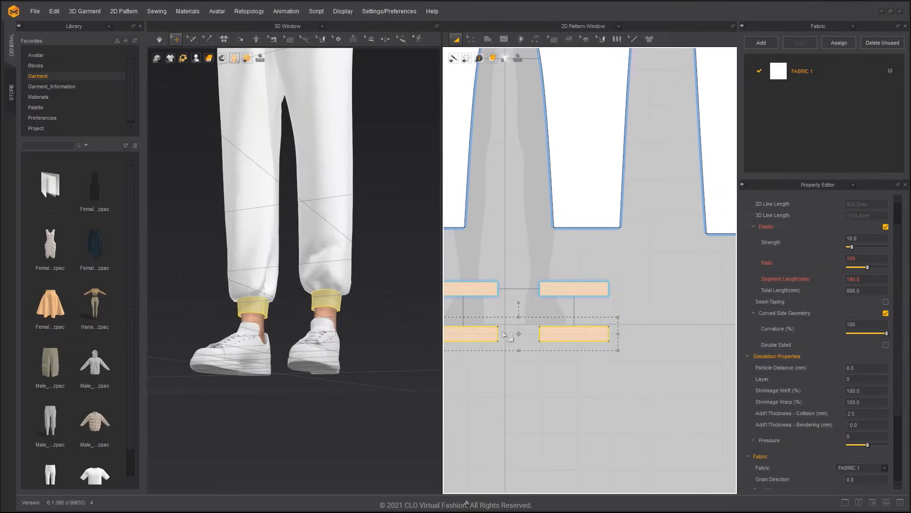
- Remove the linked editing from the two cloned ankle cuffs, and turn off their Elastic and Bond properties
right_click(547, 332)
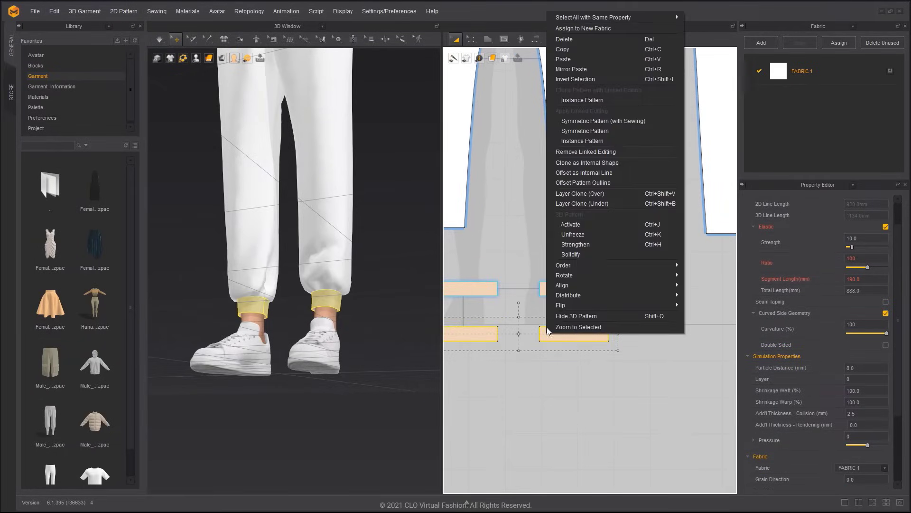
left_click(588, 152)
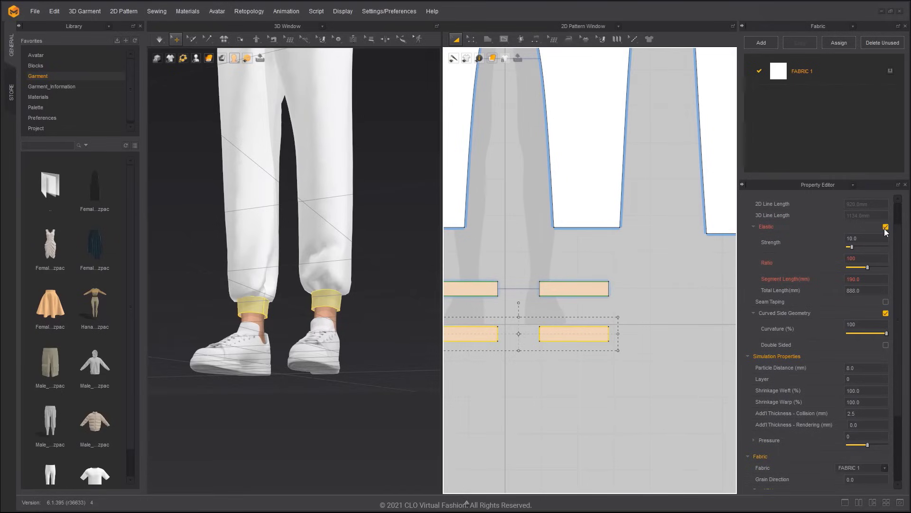
left_click(886, 228)
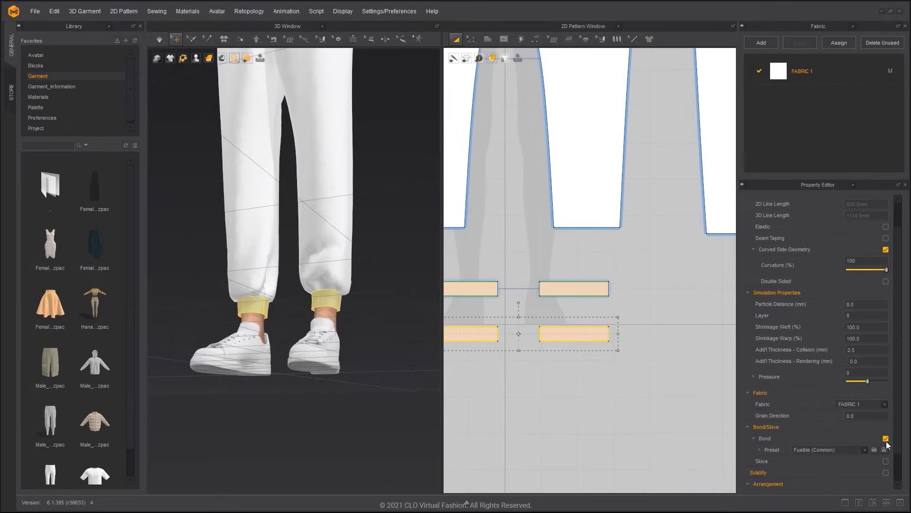
left_click(886, 439)
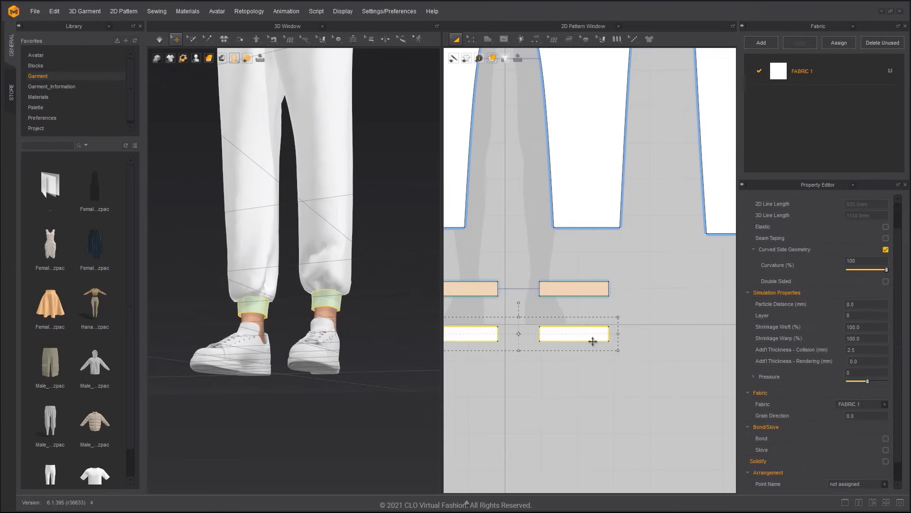
- Apply Symmetric Pattern (with Sewing) linked editing to the two cloned ankle cuffs
right_click(593, 342)
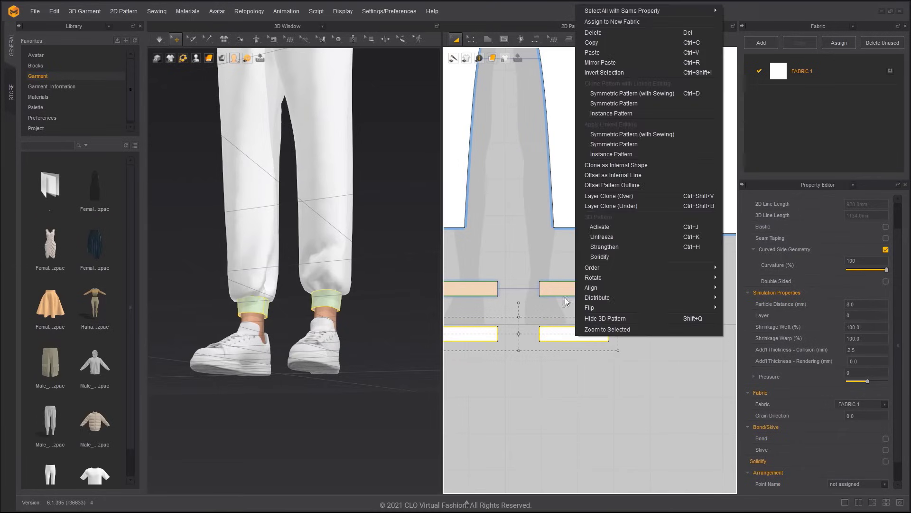
left_click(624, 135)
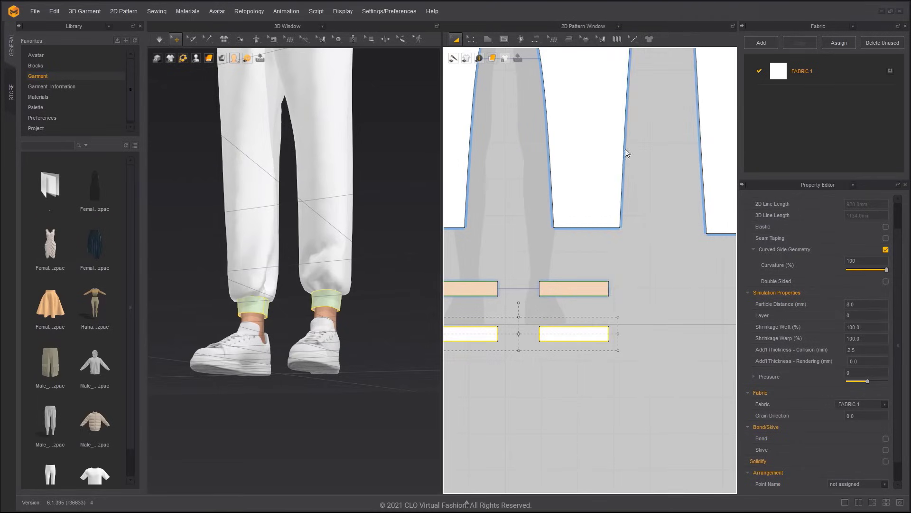
left_click(578, 332)
left_click(618, 378)
- Delete the layer clone's all-around sewing between the cloned cuffs and the original cuffs
key("n")
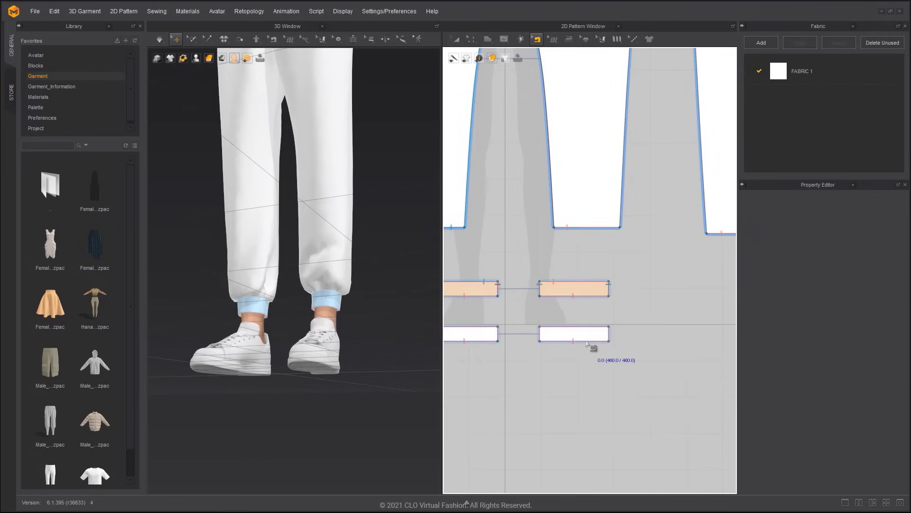
left_click(587, 334)
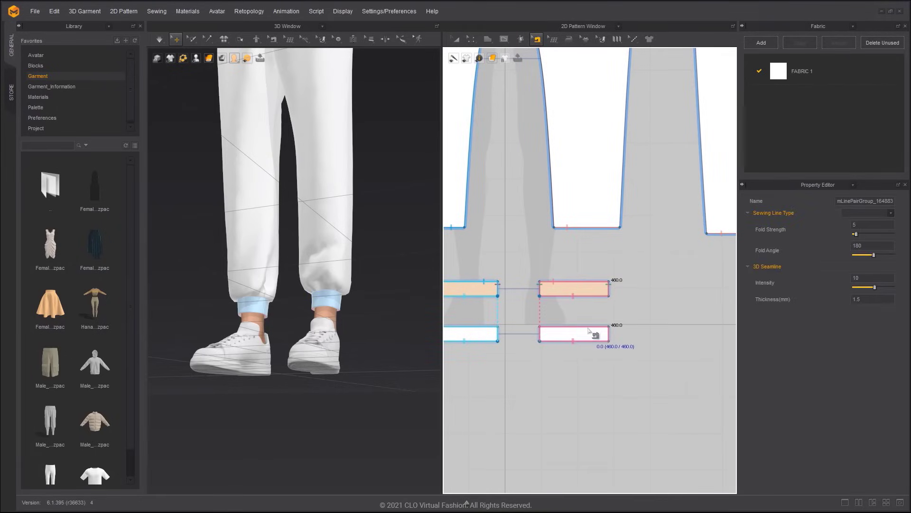
key("ctrl+z")
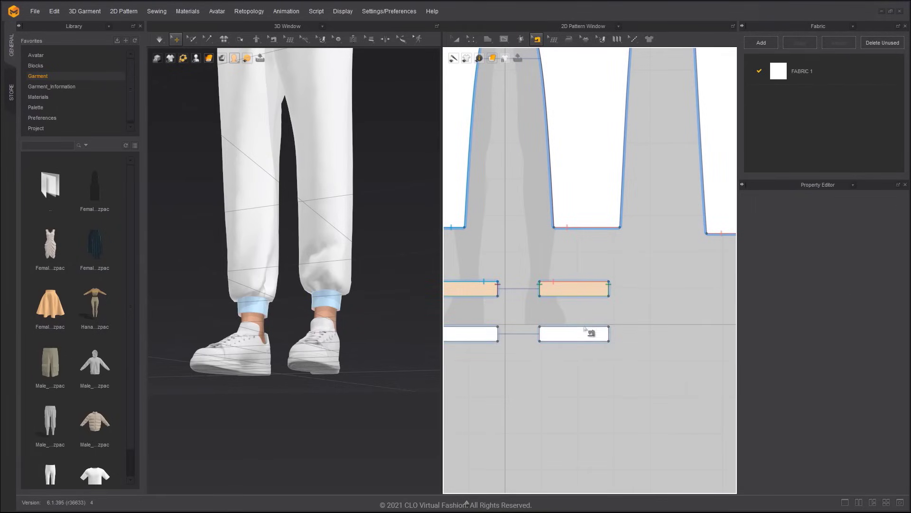
- Sew the cloned cuff's upper and lower edges to those of the original cuff, and its two short ends together
left_click(569, 328)
left_click(568, 283)
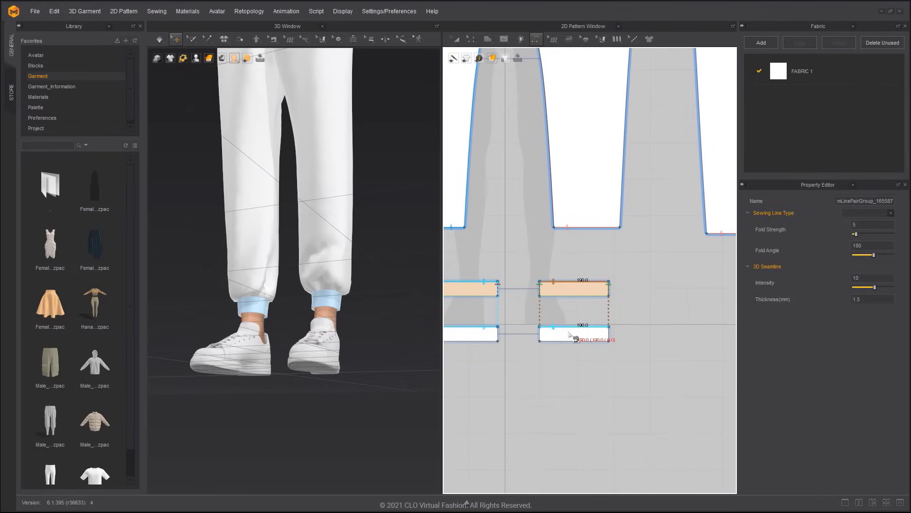
left_click(579, 340)
left_click(575, 304)
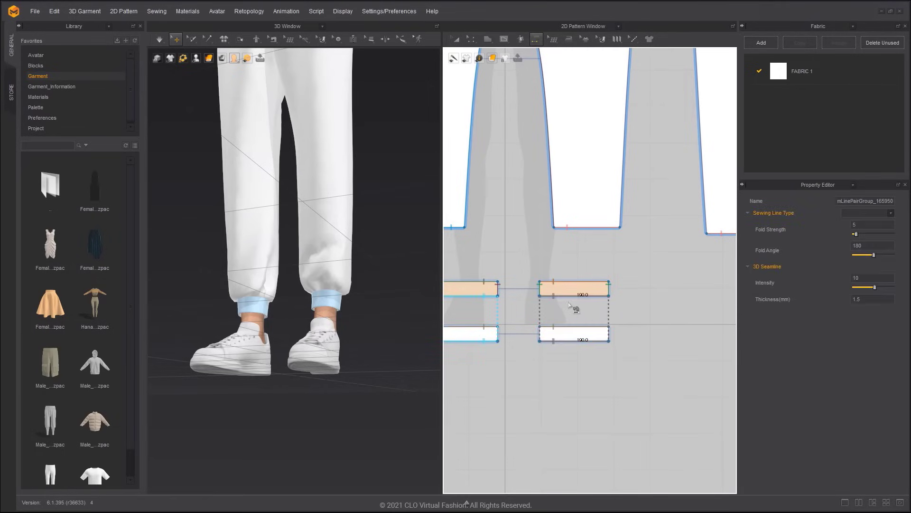
left_click(615, 335)
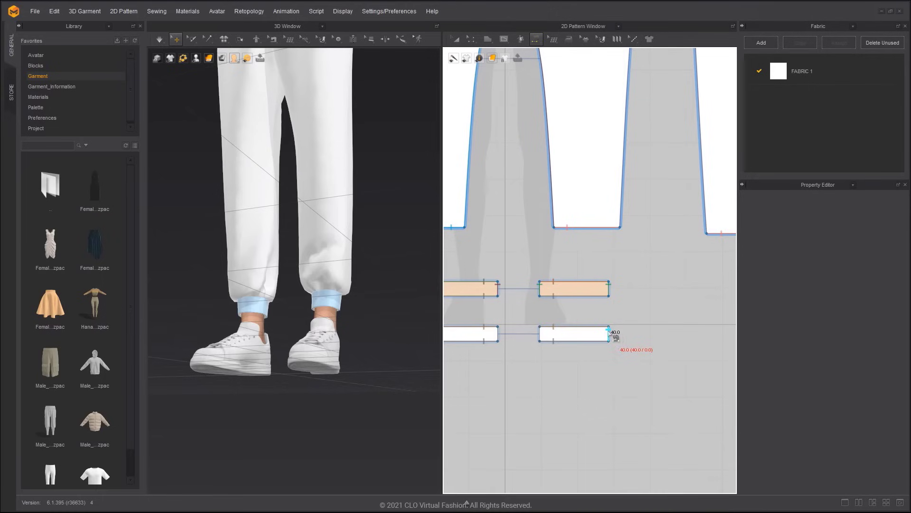
left_click(541, 334)
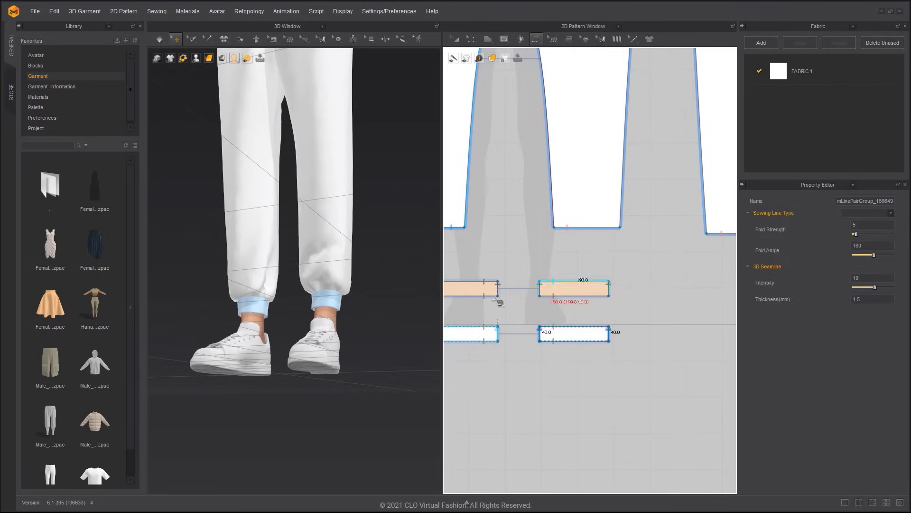
left_click(494, 297)
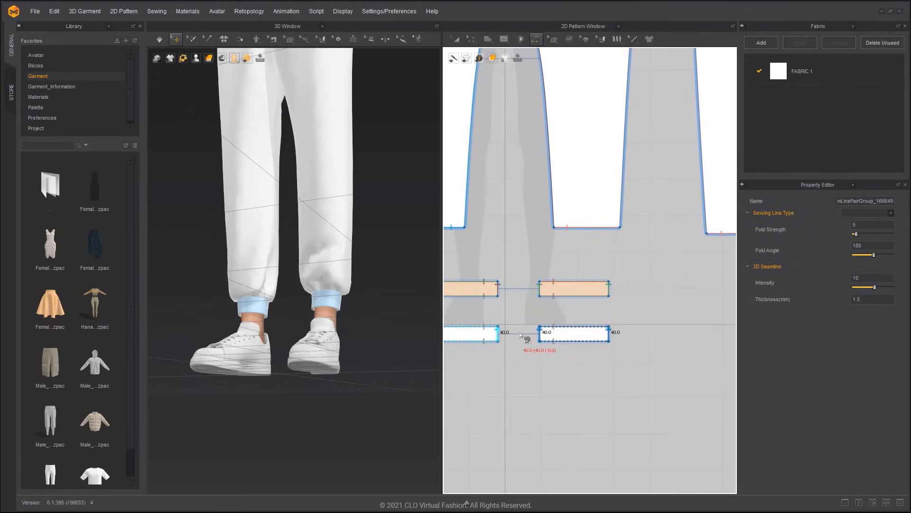
- Unfreeze both cloned cuffs and lengthen them horizontally to about 2.5 times their length
key("a")
left_click(551, 334)
right_click_drag(327, 336, 341, 344)
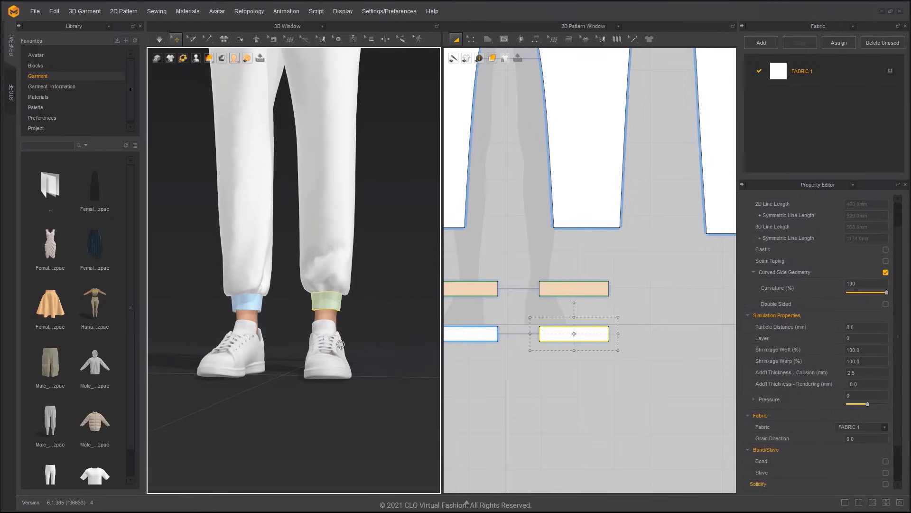
left_click(244, 307, "shift")
right_click(245, 307)
left_click(289, 210)
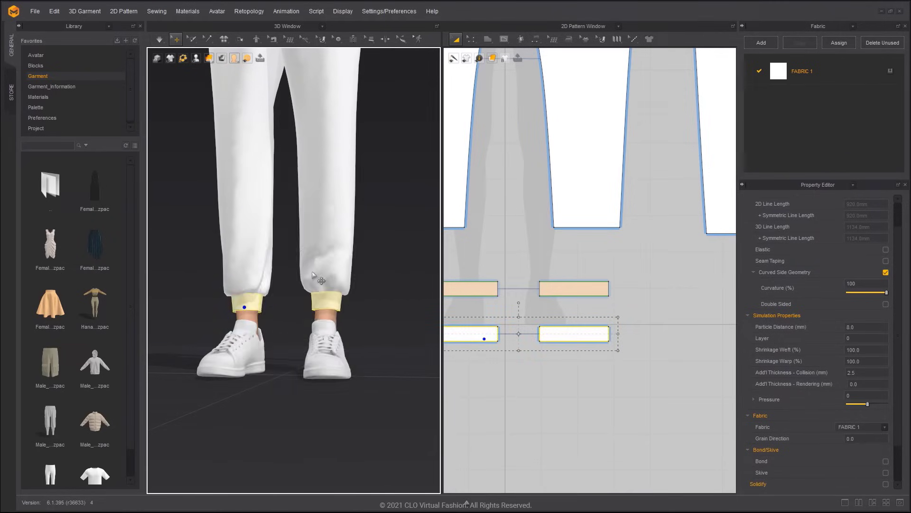
left_click(602, 337)
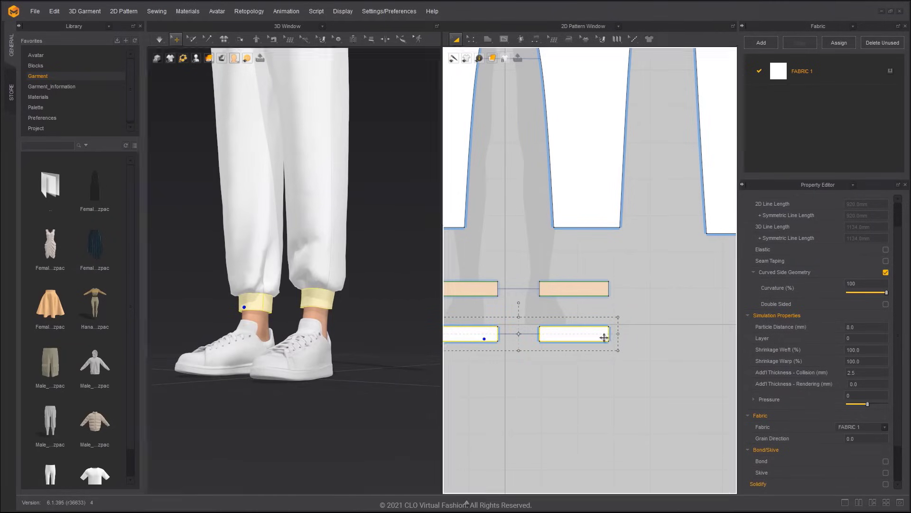
left_click_drag(617, 337, 707, 338)
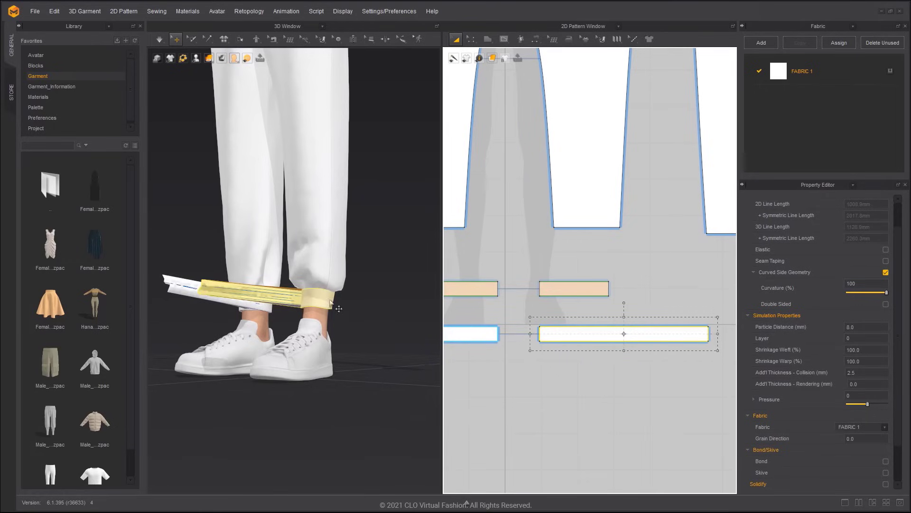
- Fit the lengthened cloned cuffs back around the inner cuffs in 3D and simulate them briefly to form gathers
left_click(268, 302, "shift")
right_click(268, 302)
left_click(323, 291)
left_click(359, 297)
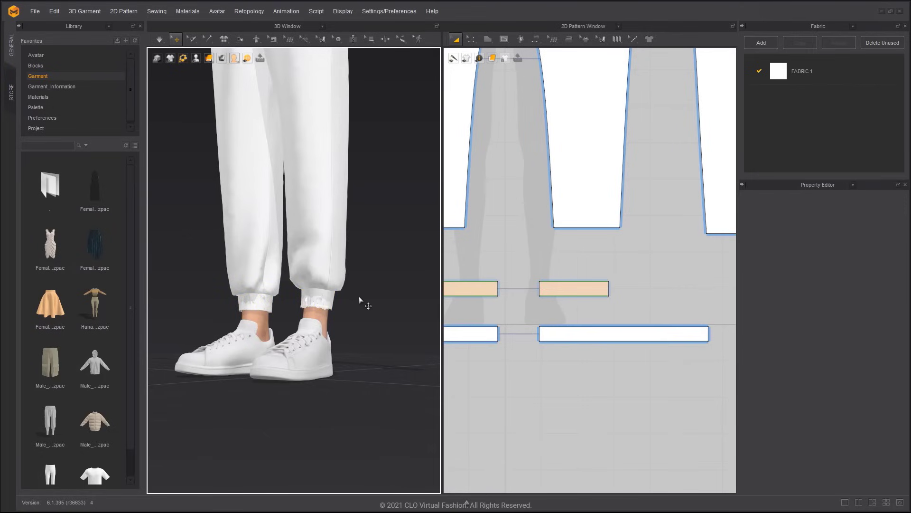
key("space")
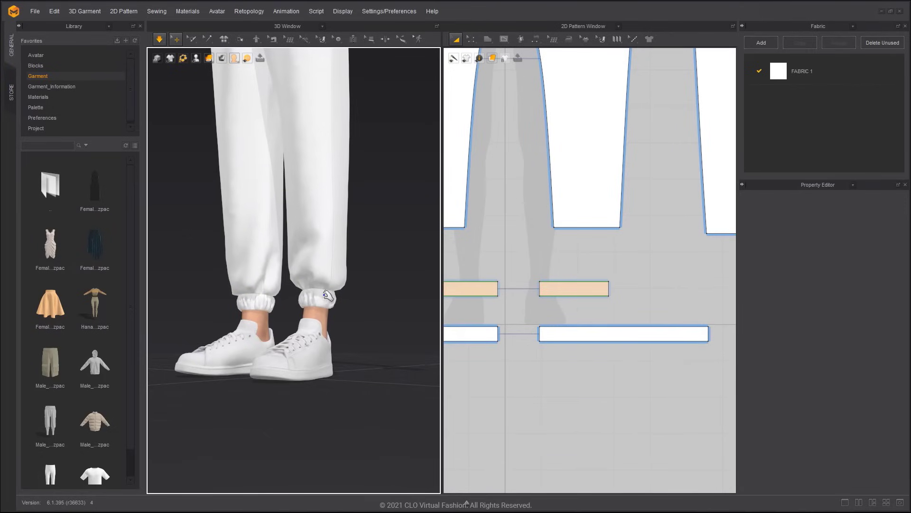
key("space")
- Set both cloned cuffs' Shrinkage Weft to 110% and Particle Distance to 3 mm, and simulate the finer gathers
right_click_drag(285, 294, 342, 293)
left_click(330, 296)
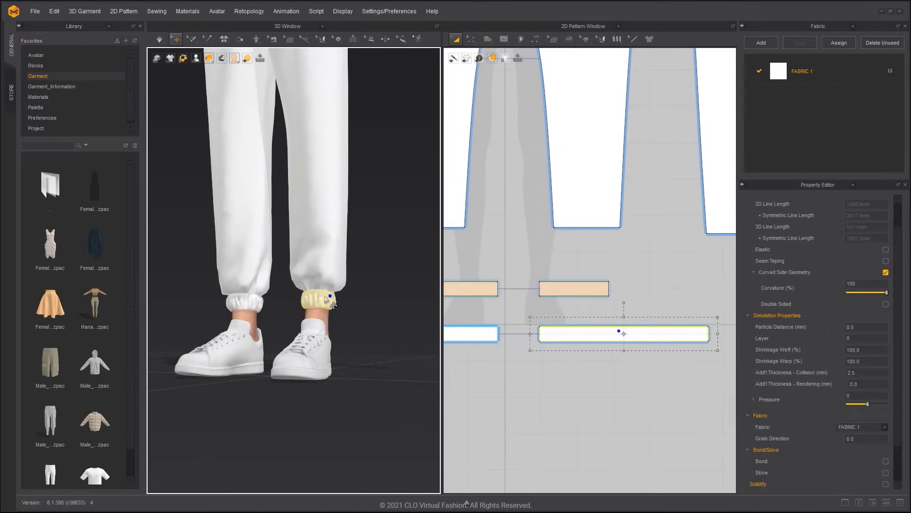
left_click(264, 297, "shift")
double_click(856, 348)
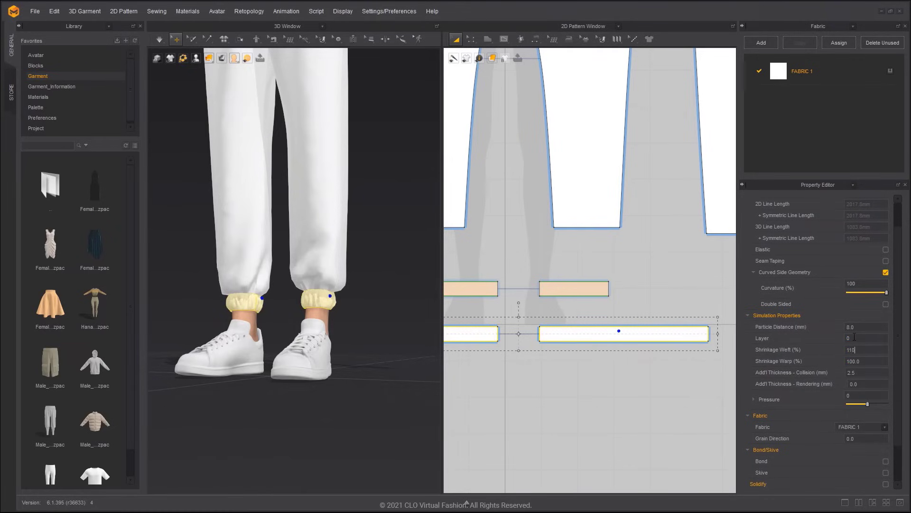
double_click(852, 326)
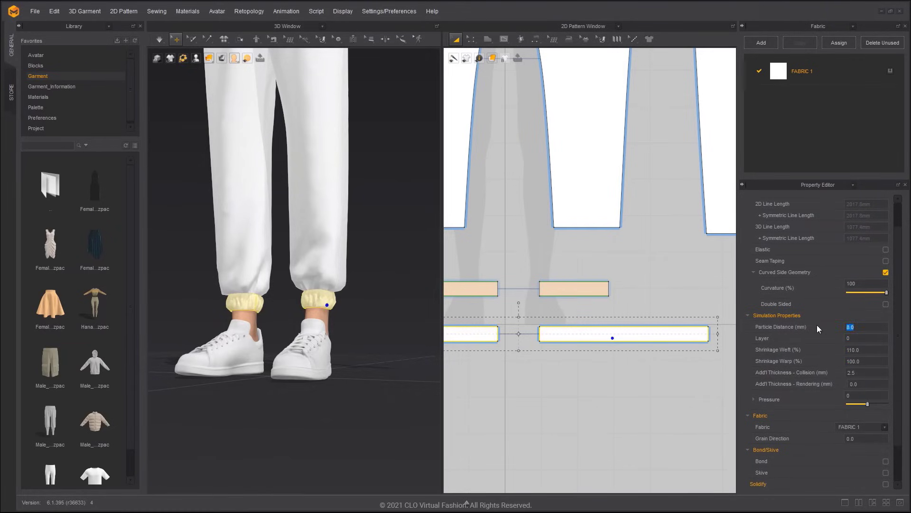
type("3")
key("Return")
left_click(377, 301)
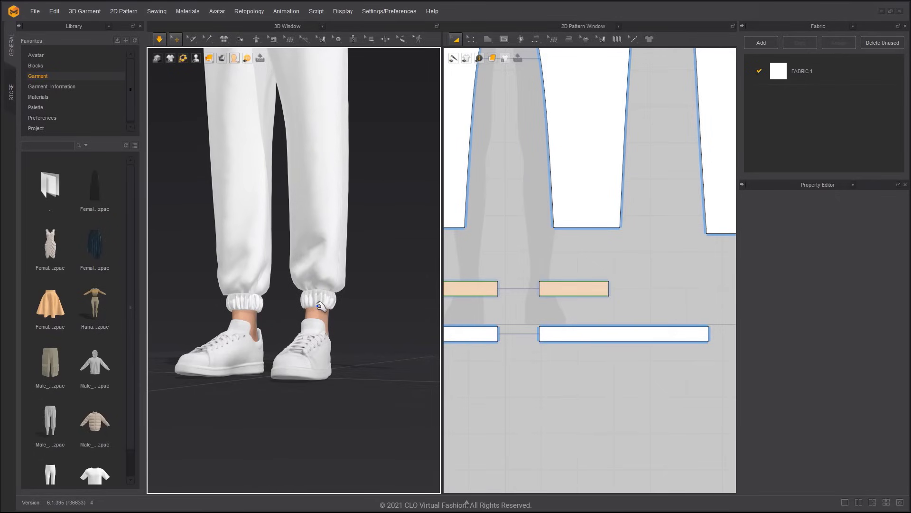
- Draw a curved pocket line about 199 mm long on the 3D front leg panel, from the waistband seam to the side seam
scroll(322, 306, "down", 5)
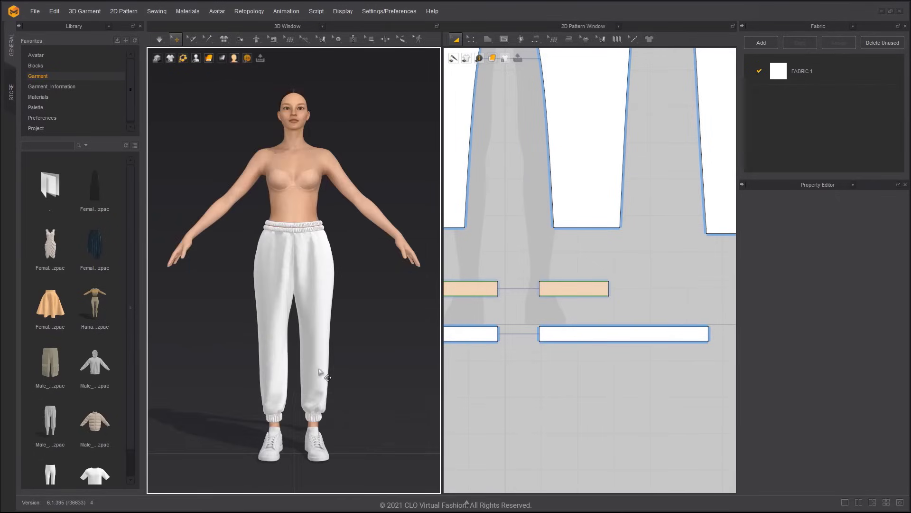
left_click(328, 301)
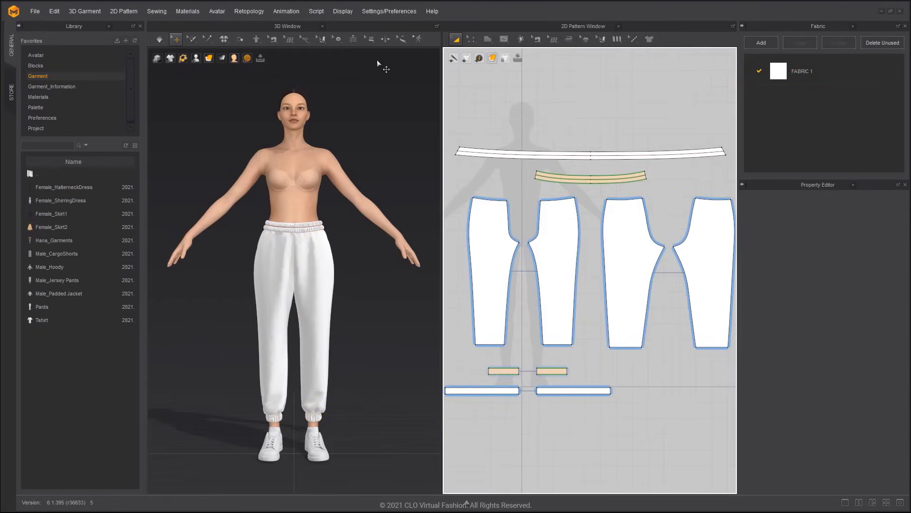
left_click(321, 39)
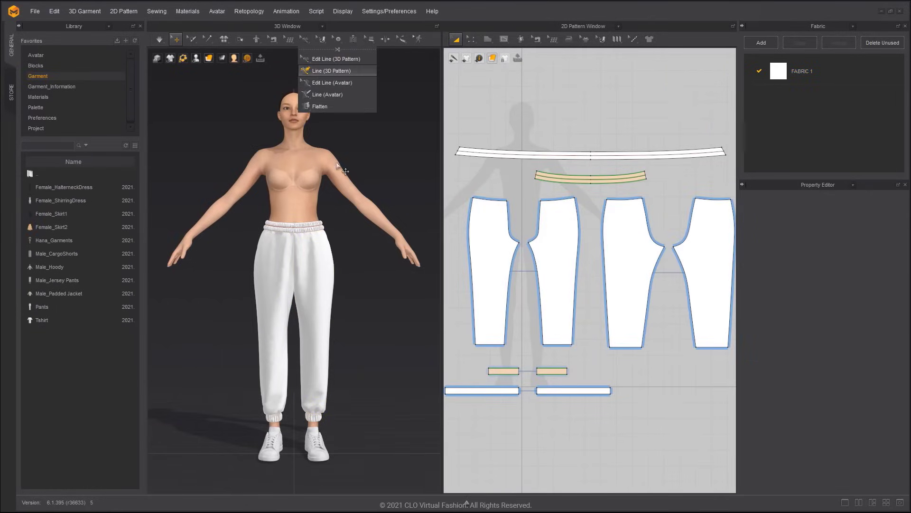
left_click(314, 71)
scroll(347, 203, "up", 6)
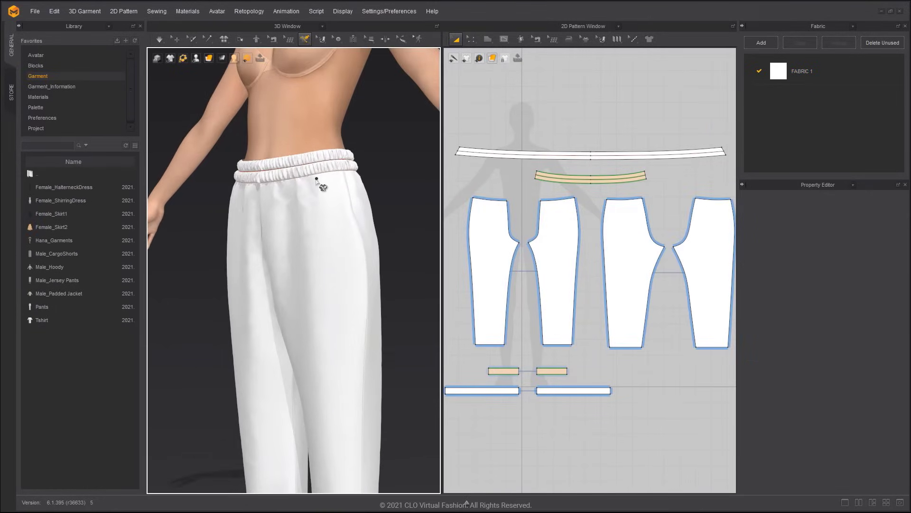
left_click(306, 176)
left_click(310, 205)
left_click(323, 233)
left_click(352, 237)
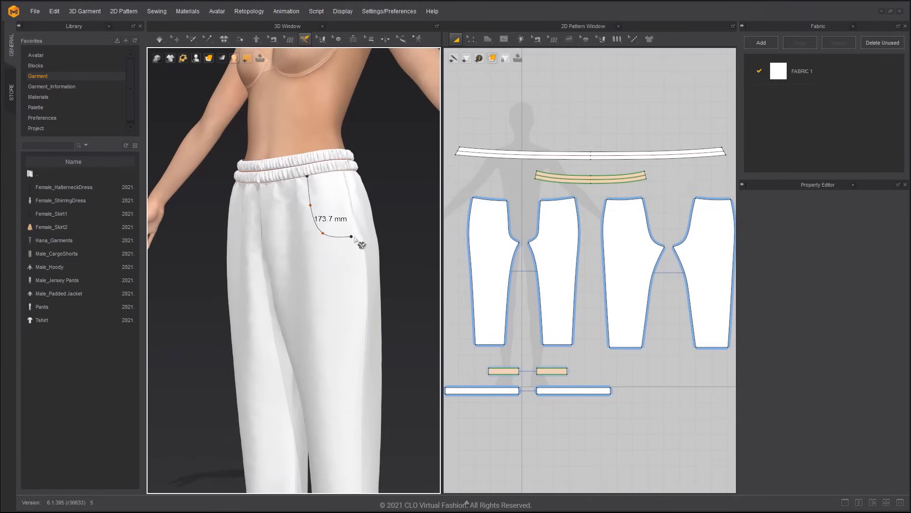
double_click(362, 235)
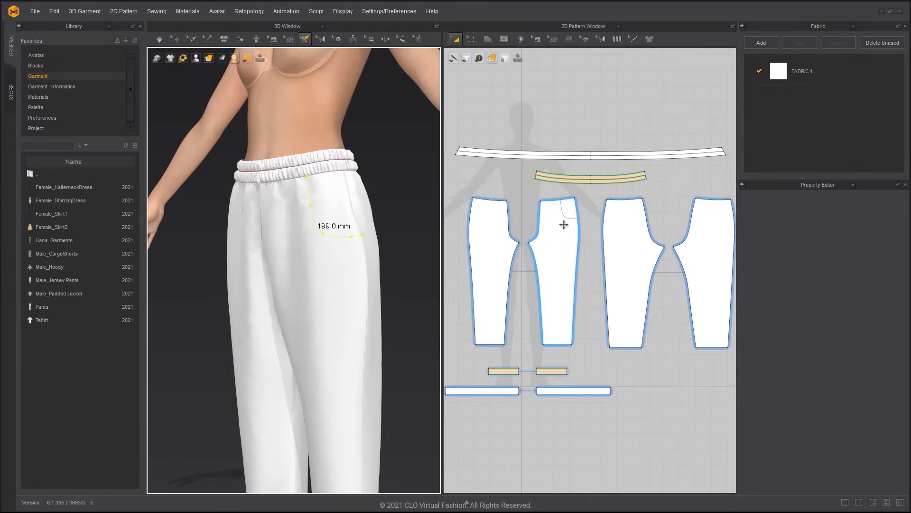
- Cut the front leg panels symmetrically along the curved pocket line and move the separated pocket piece clear of the panel in 2D
scroll(573, 223, "up", 4)
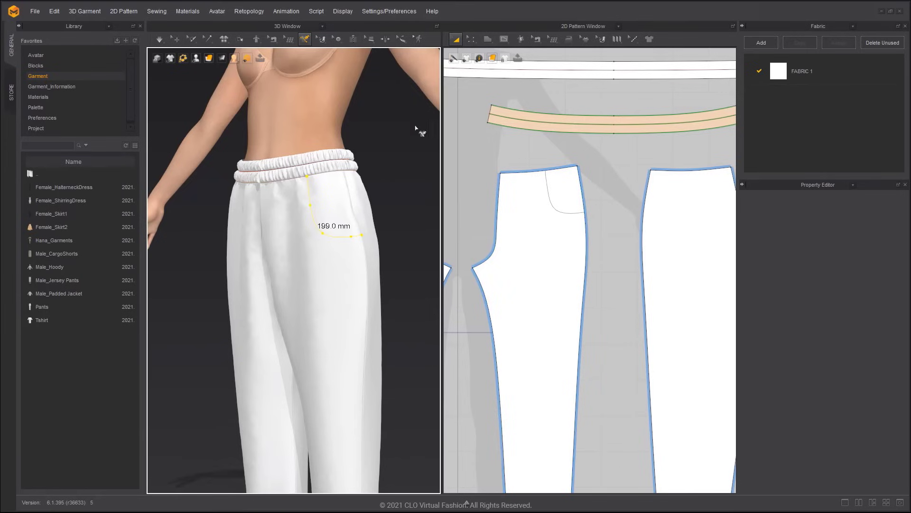
left_click(308, 42)
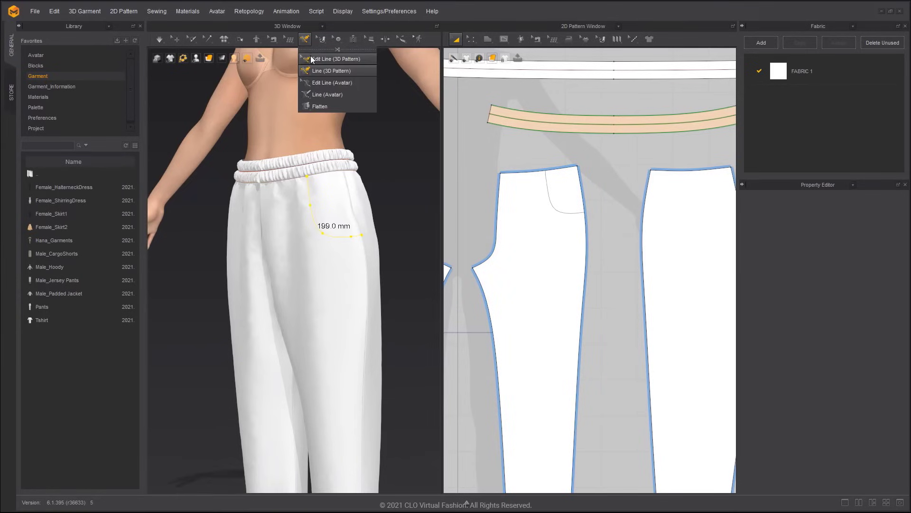
right_click(317, 224)
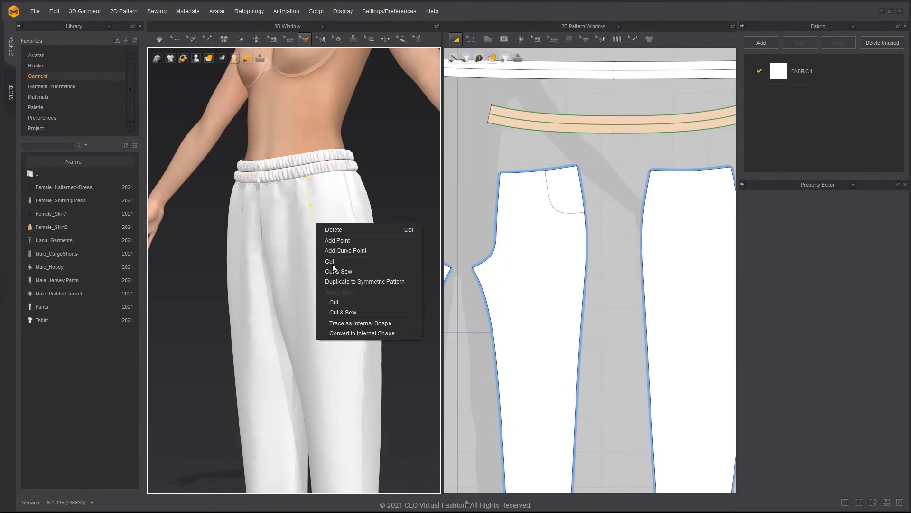
left_click(346, 304)
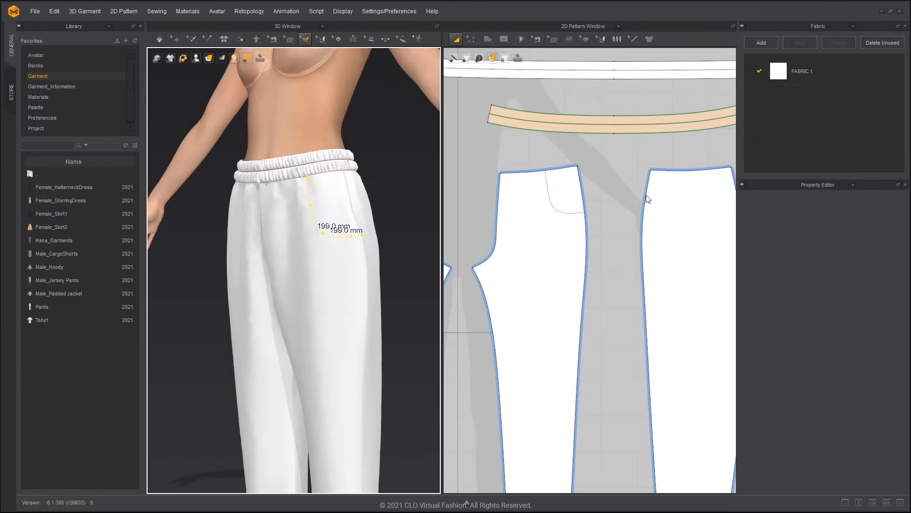
left_click_drag(563, 184, 600, 181)
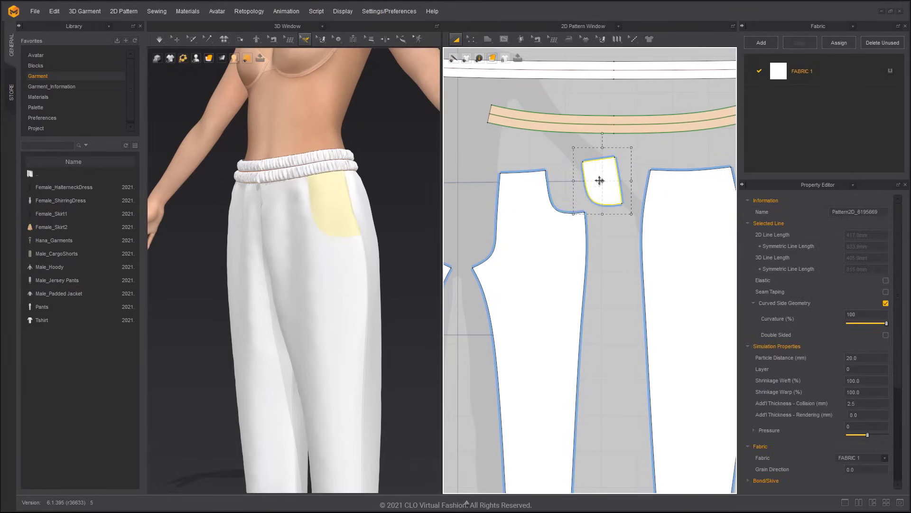
- Offset the pocket piece's curved edge outward by 30 mm, with the side segment type set to Extend
key("z")
left_click(594, 196)
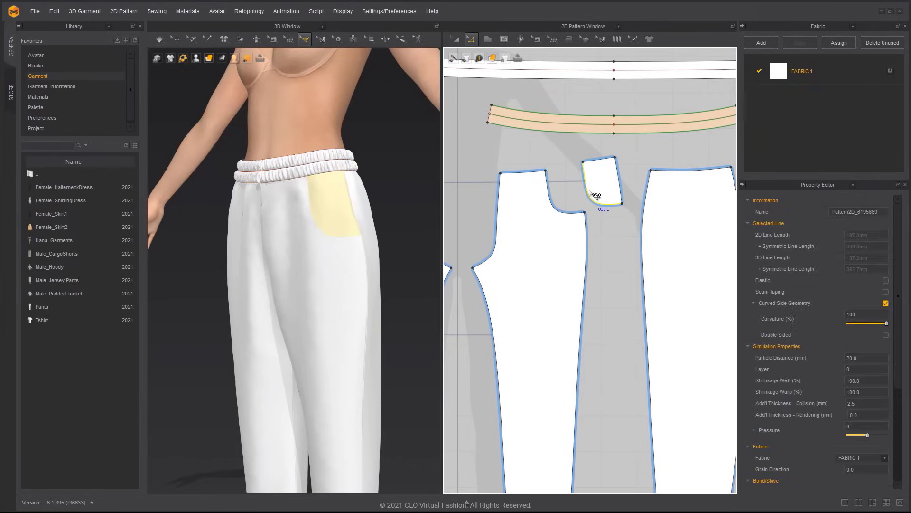
right_click(590, 191)
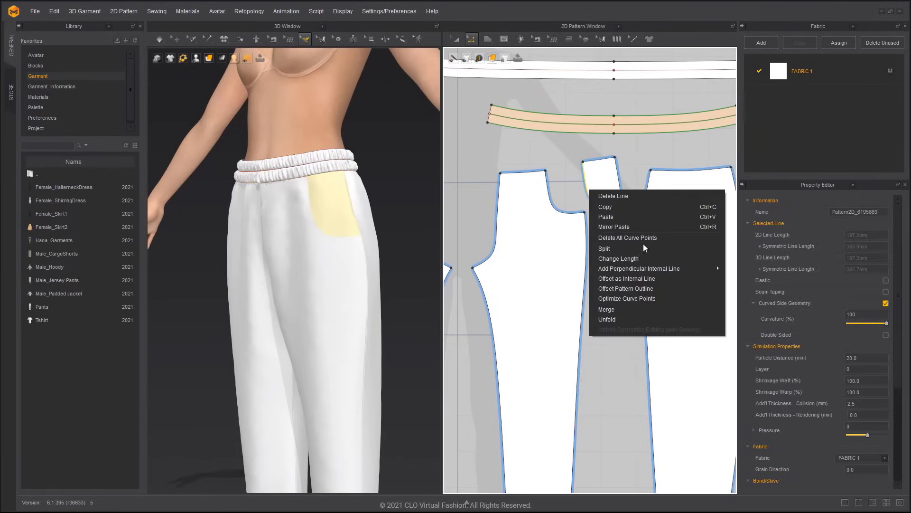
left_click(645, 289)
type("30")
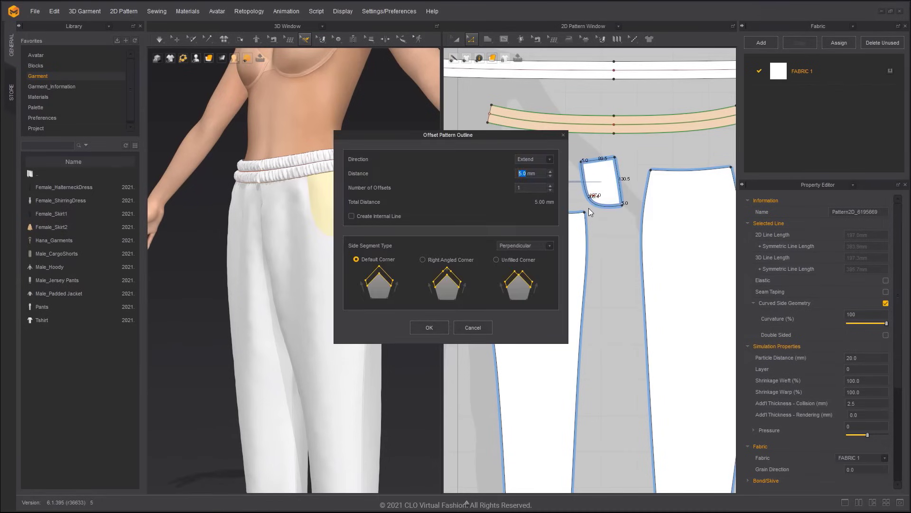
left_click(549, 246)
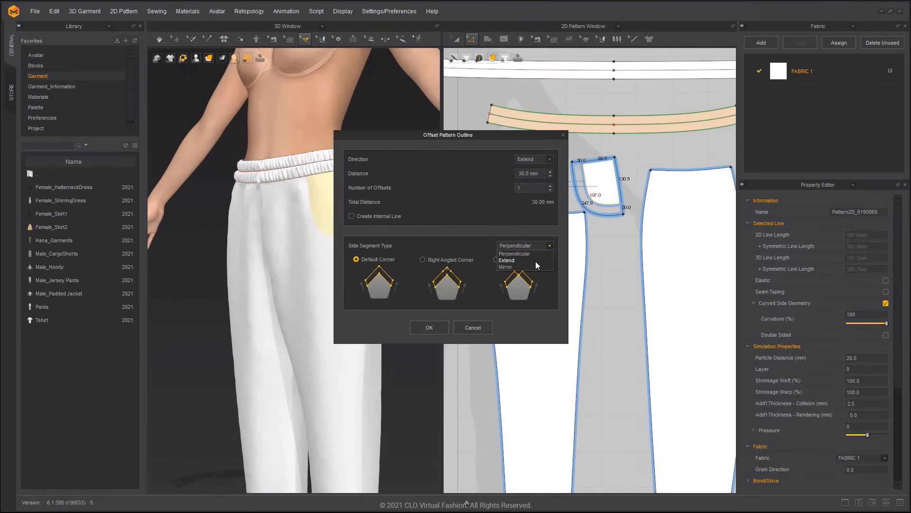
left_click(536, 261)
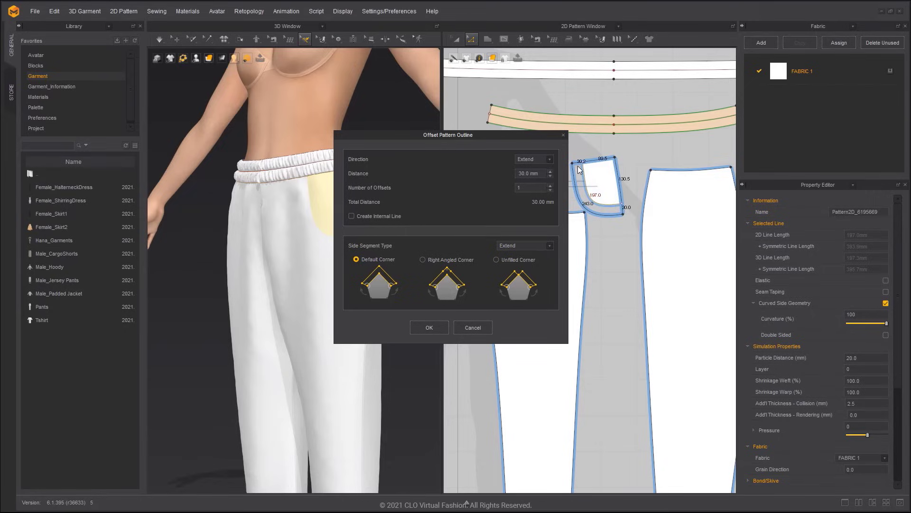
left_click(429, 328)
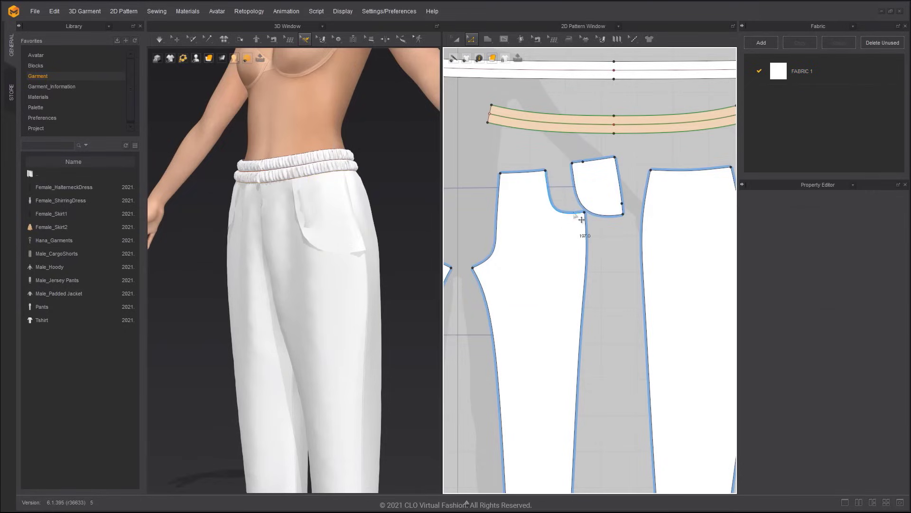
- Free-sew the pocket piece's 30 mm waist and side extensions to the front leg panel and set those seams to Turned
left_click(536, 39)
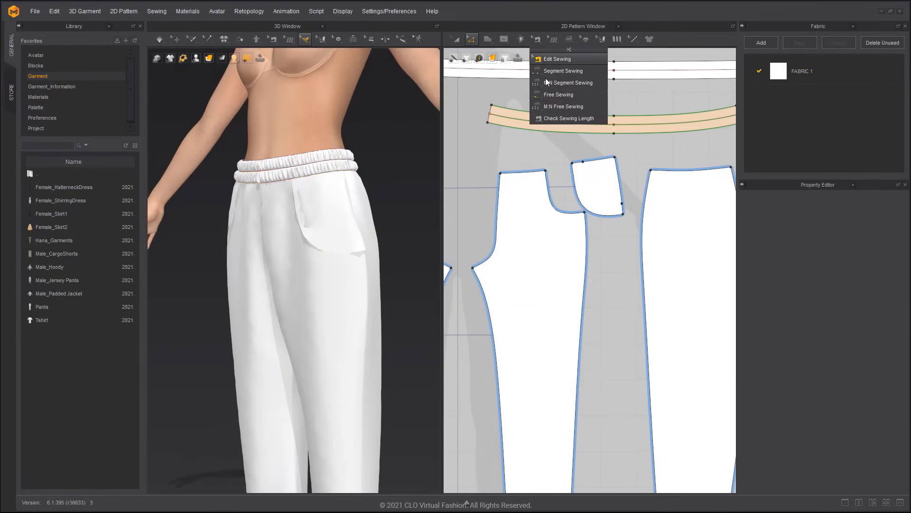
left_click(550, 93)
left_click(582, 163)
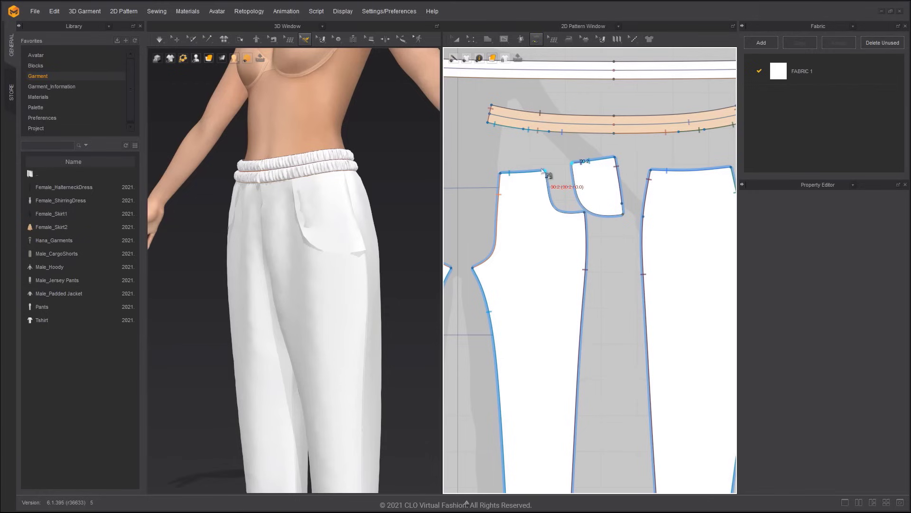
left_click(541, 171)
left_click(619, 207)
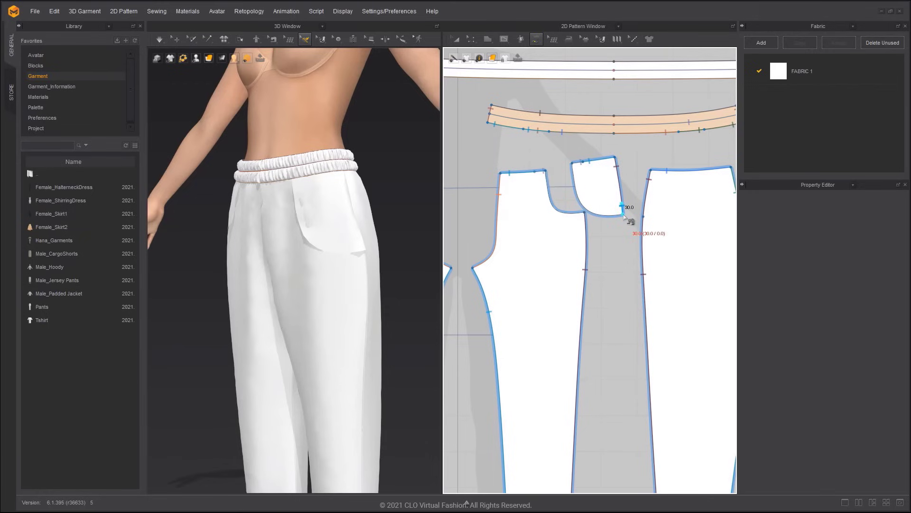
left_click(585, 228)
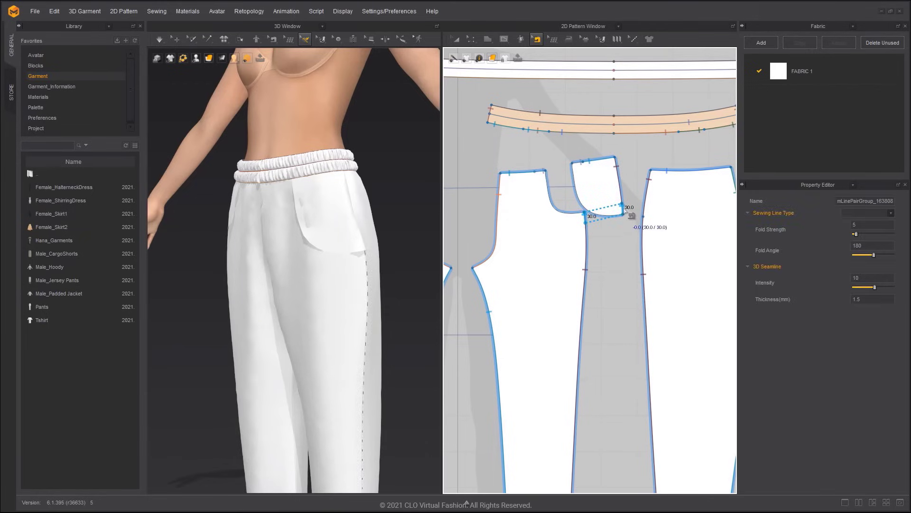
left_click(870, 212)
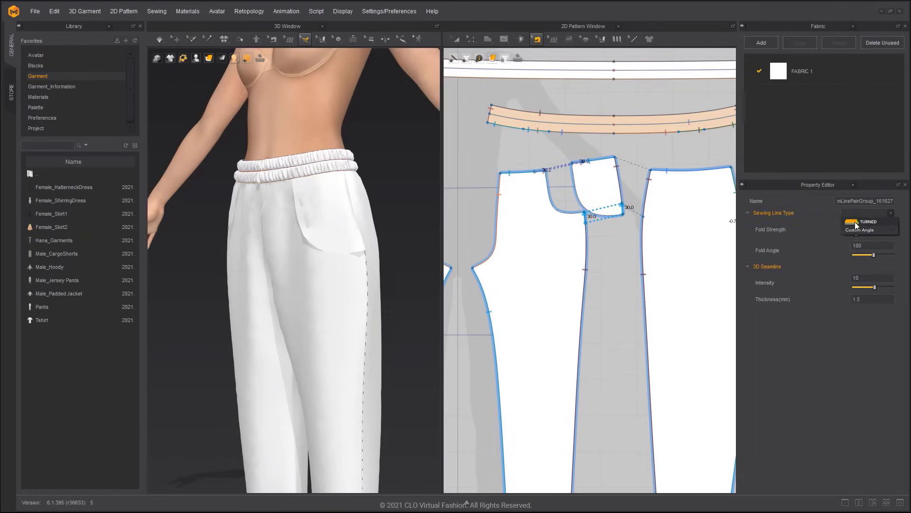
left_click(856, 222)
- Set the Layer of both pocket pieces to -1
key("q")
left_click(322, 202)
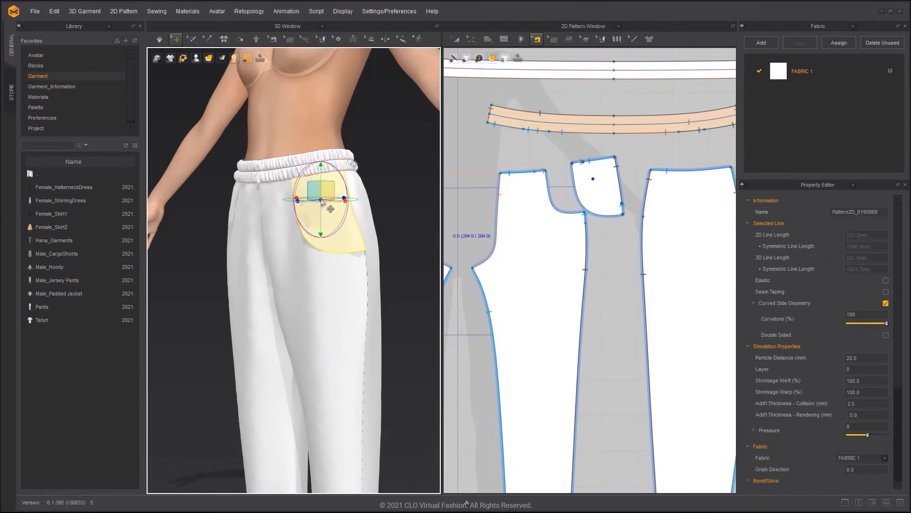
right_click_drag(333, 200, 372, 216)
left_click(184, 206, "shift")
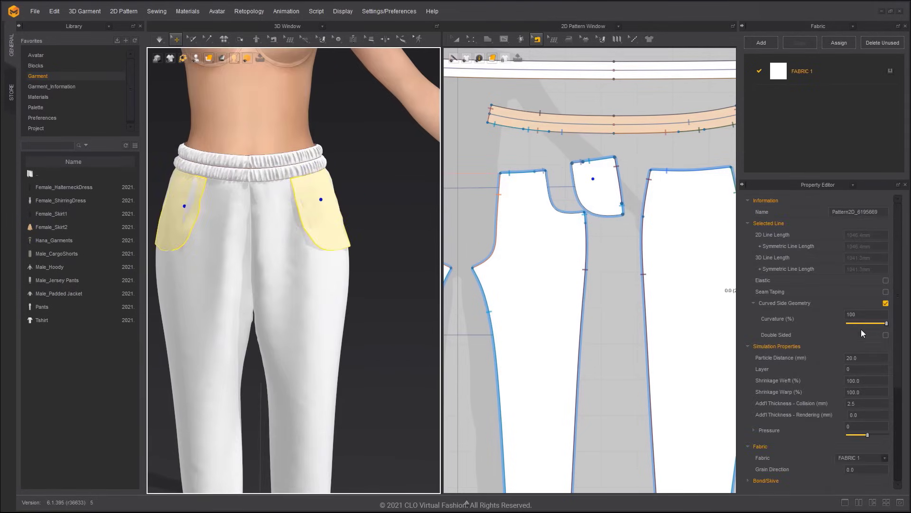
left_click(861, 367)
type("-1")
key("Return")
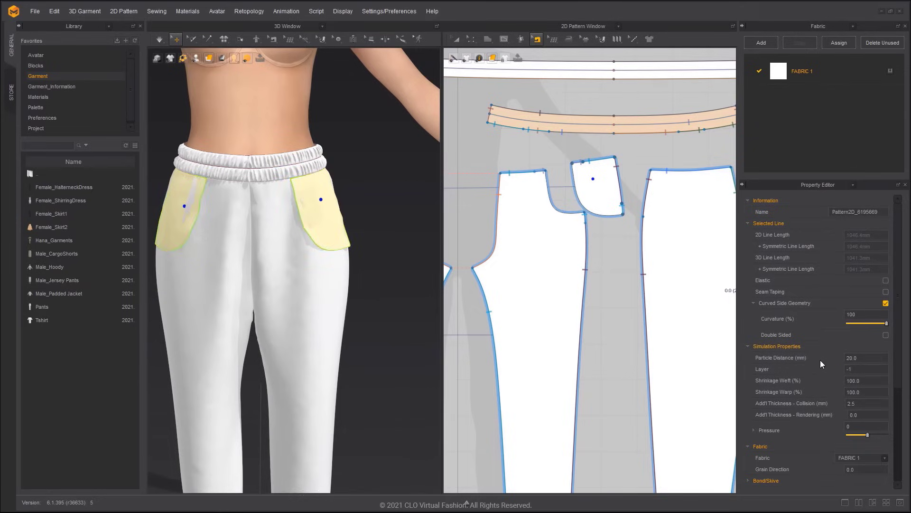
- Simulate the garment briefly to settle the pocket pieces beneath the front leg panels
scroll(410, 275, "up", 2)
left_click(403, 254)
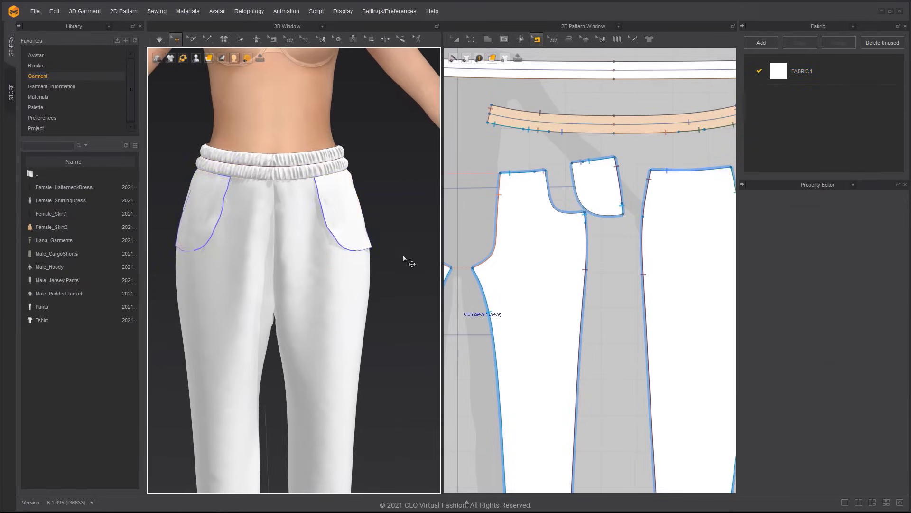
key("space")
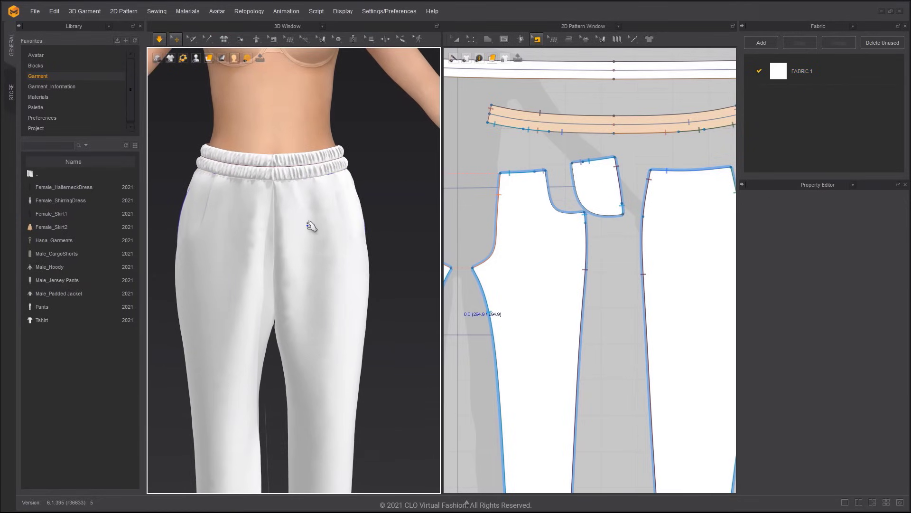
key("space")
key("2")
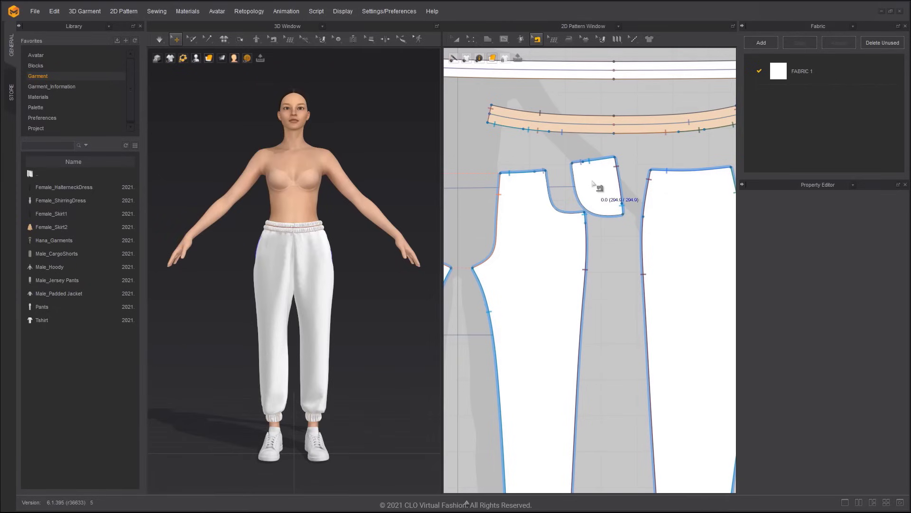
- Return both pocket pieces to Layer 0
key("a")
left_click(591, 178)
scroll(546, 187, "down", 4)
left_click(516, 197, "shift")
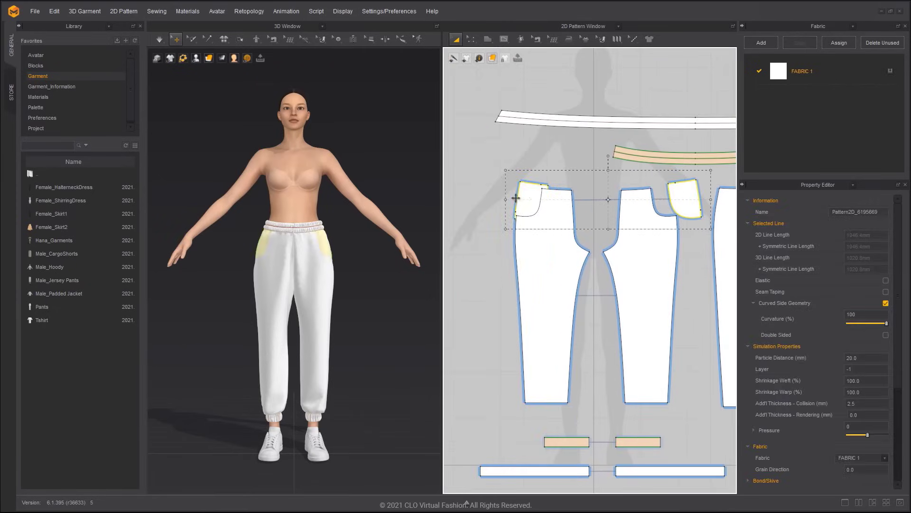
double_click(858, 369)
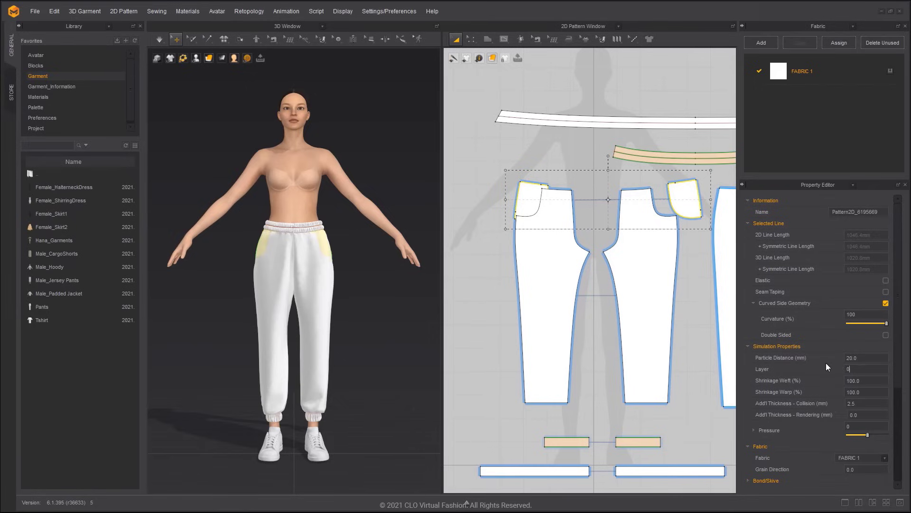
right_click_drag(342, 351, 290, 322)
scroll(386, 258, "up", 4)
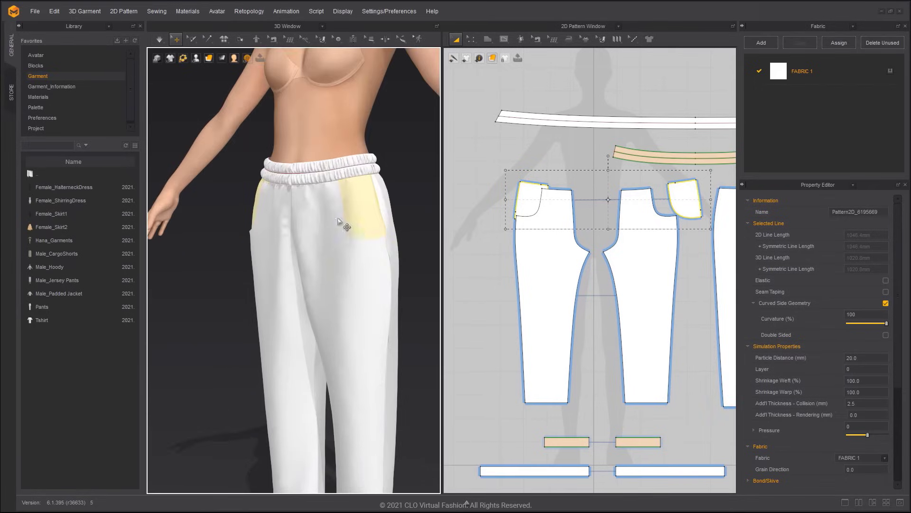
left_click(407, 221)
- Offset the front leg panel's curved pocket edge as an internal line running inside the panel
key("z")
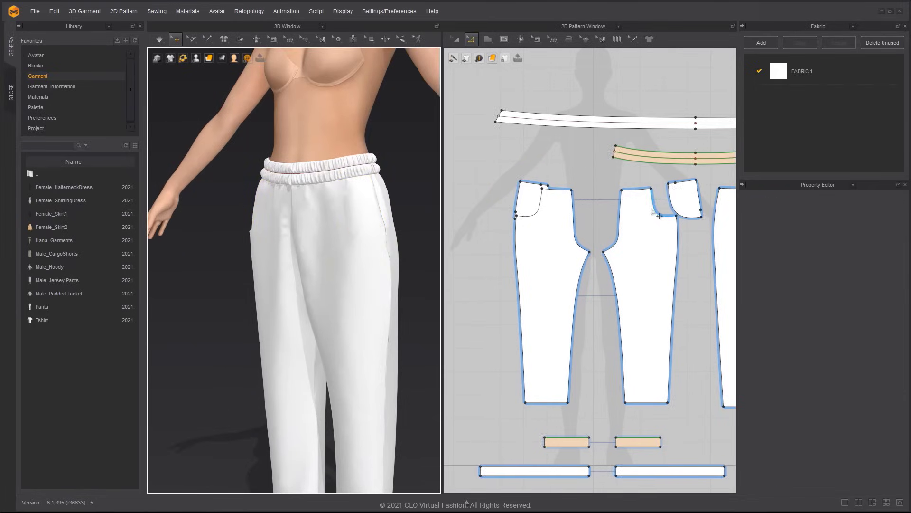
left_click(654, 212)
right_click(660, 215)
left_click(707, 305)
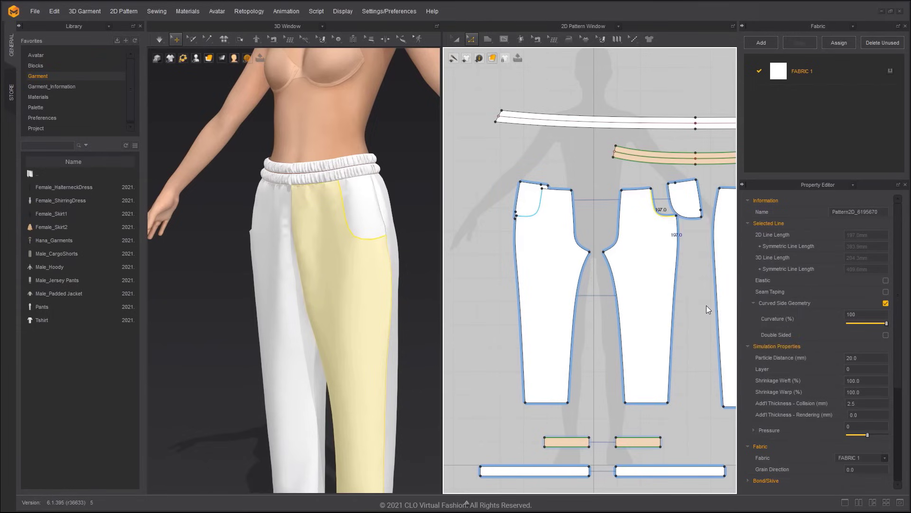
left_click(431, 290)
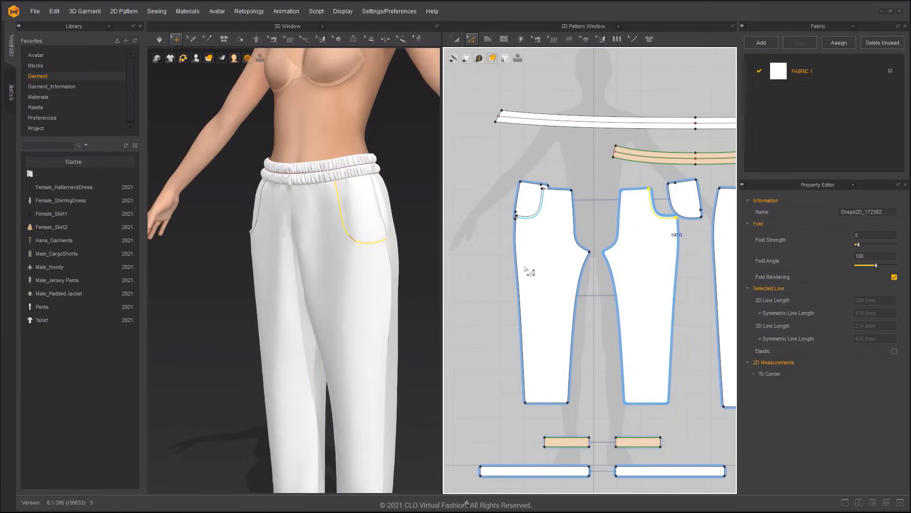
- Reshape the side seams of the front and back leg panels into smooth outward curves by moving their curve points
scroll(563, 262, "up", 3)
middle_click_drag(610, 279, 524, 274)
scroll(534, 276, "down", 2)
key("v")
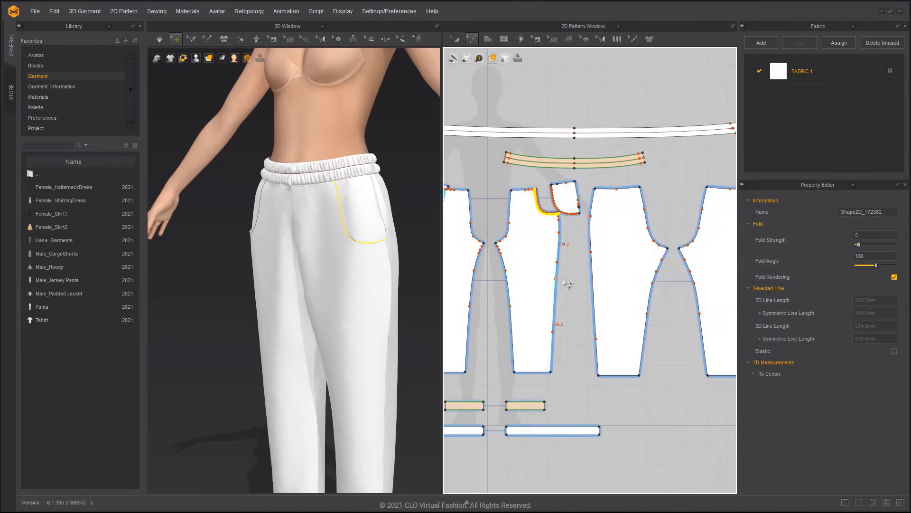
left_click(565, 283)
scroll(549, 273, "down", 2)
key("2")
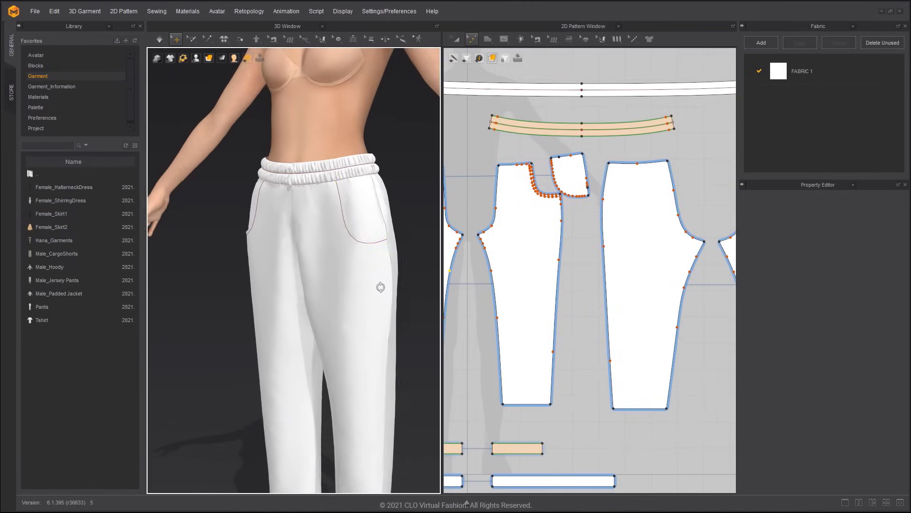
scroll(553, 269, "up", 2)
left_click(562, 259)
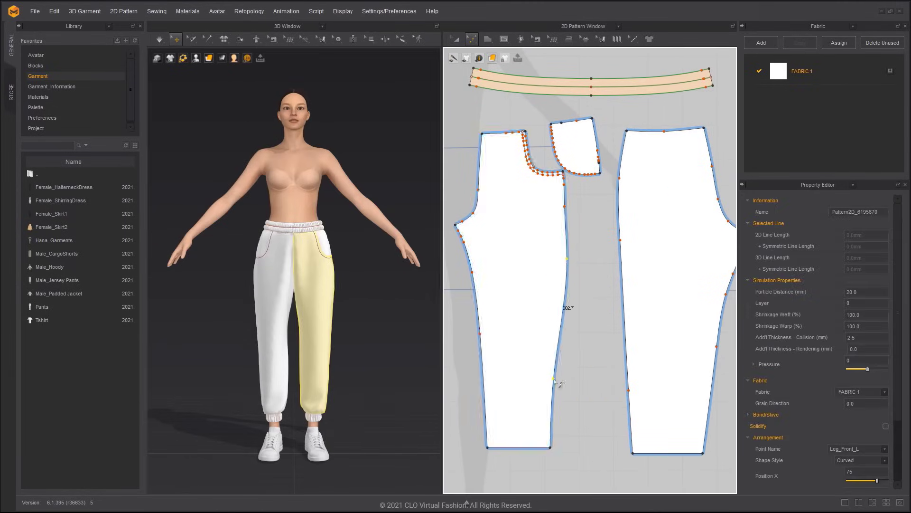
left_click(571, 208)
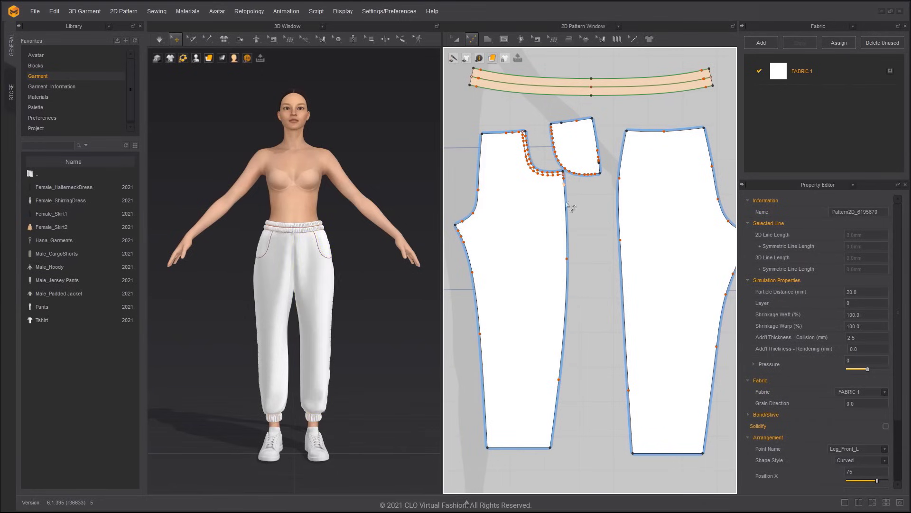
left_click(620, 243)
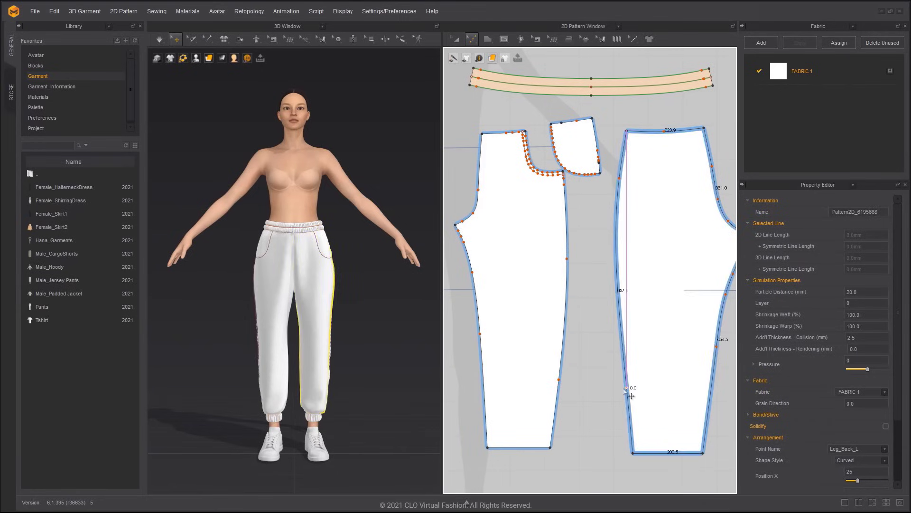
- Simulate the pants briefly to drape the legs with the reshaped side seams
left_click(346, 301)
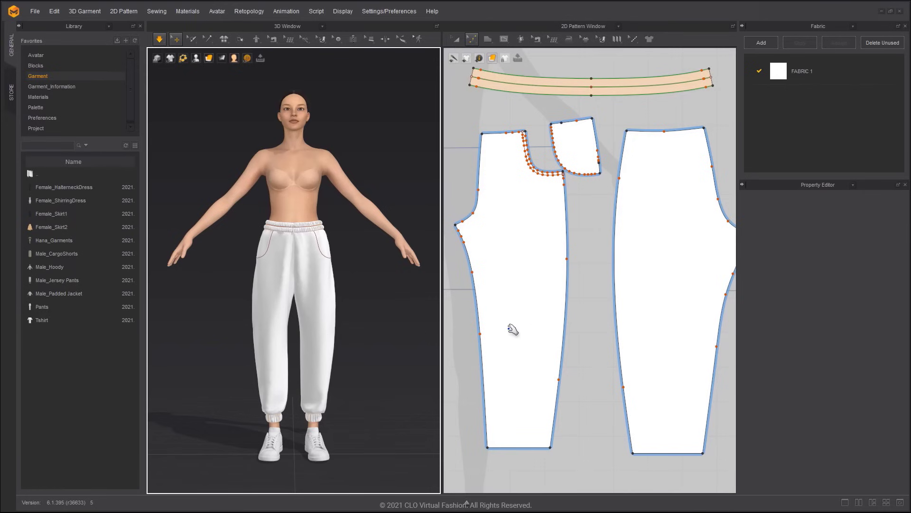
key("space")
right_click_drag(343, 298, 397, 291)
key("2")
- Layer-clone all front and back leg panels over the originals and place the copies beside them in a level row
scroll(584, 318, "down", 3)
key("a")
left_click(543, 303)
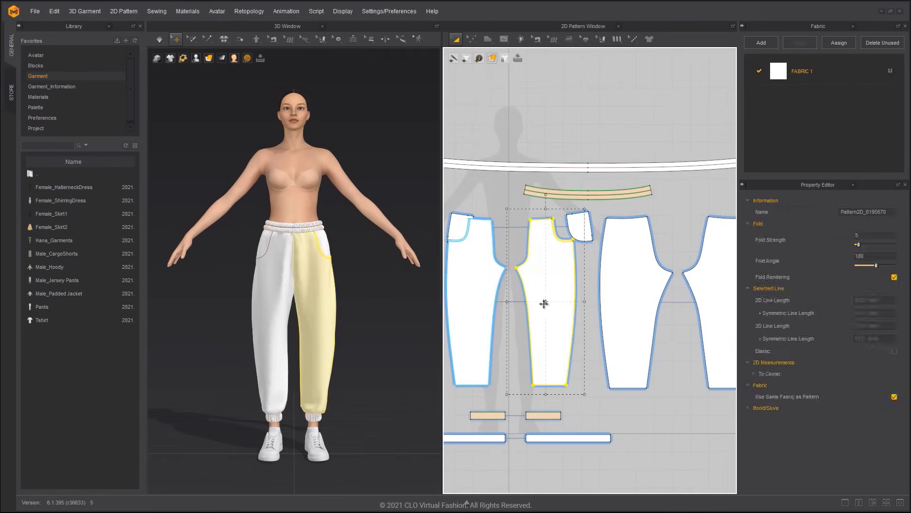
left_click(496, 301, "shift")
left_click(609, 297, "shift")
scroll(628, 298, "down", 2)
right_click_drag(617, 304, 546, 299)
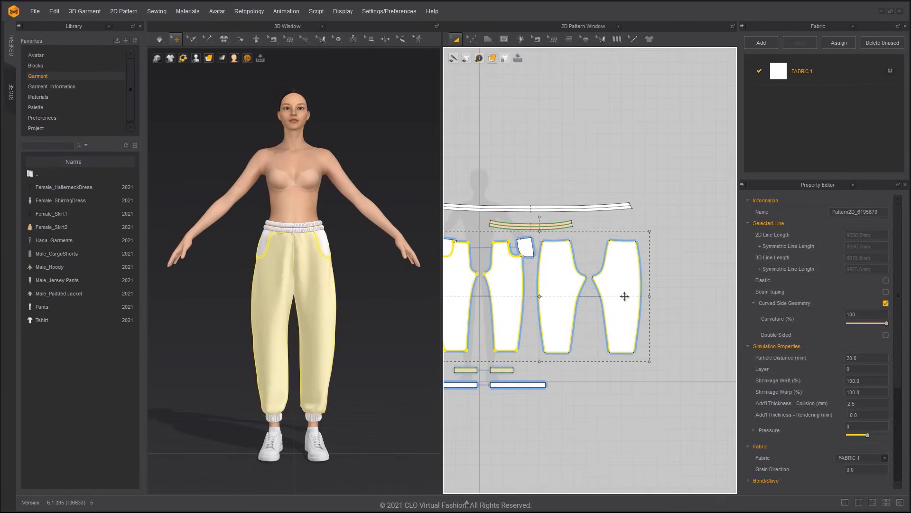
right_click(625, 297)
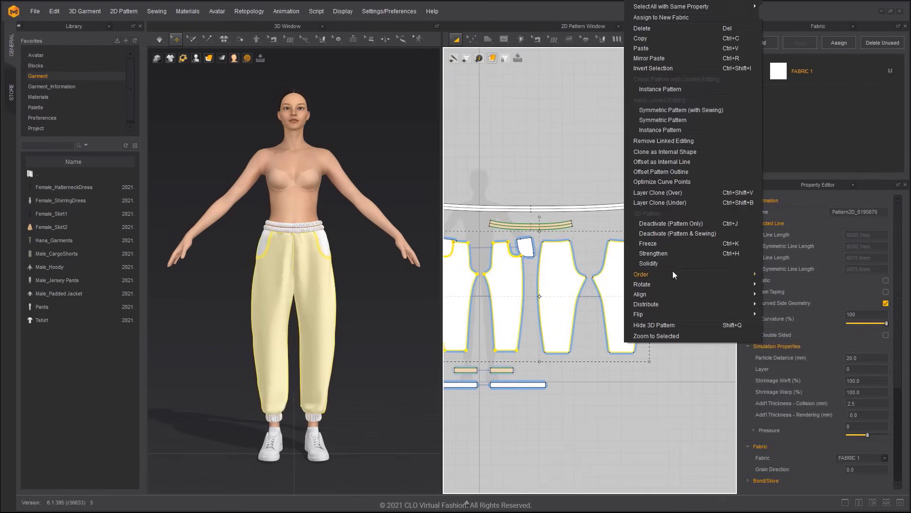
left_click(670, 192)
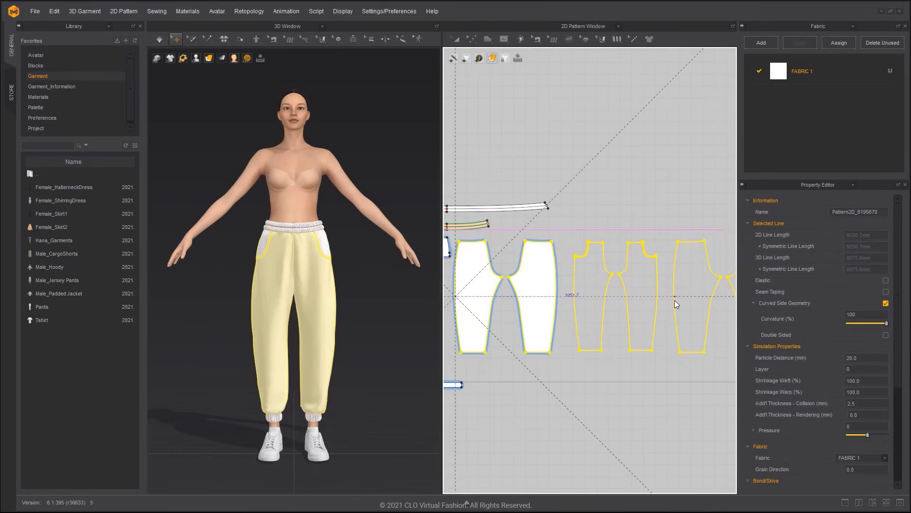
left_click(677, 302, "shift")
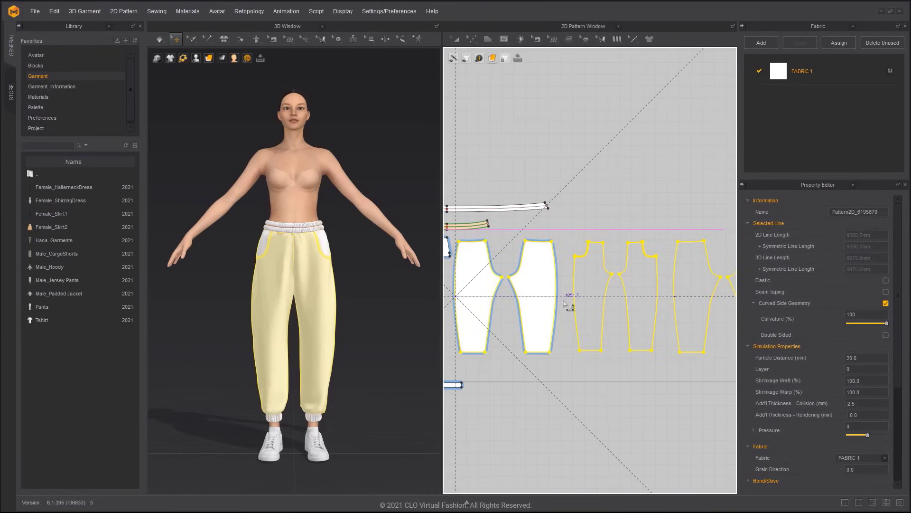
- Remove the linked editing from the cloned leg panels and select the first cloned front panel
right_click(598, 301)
left_click(617, 141)
left_click(625, 249)
left_click(592, 280)
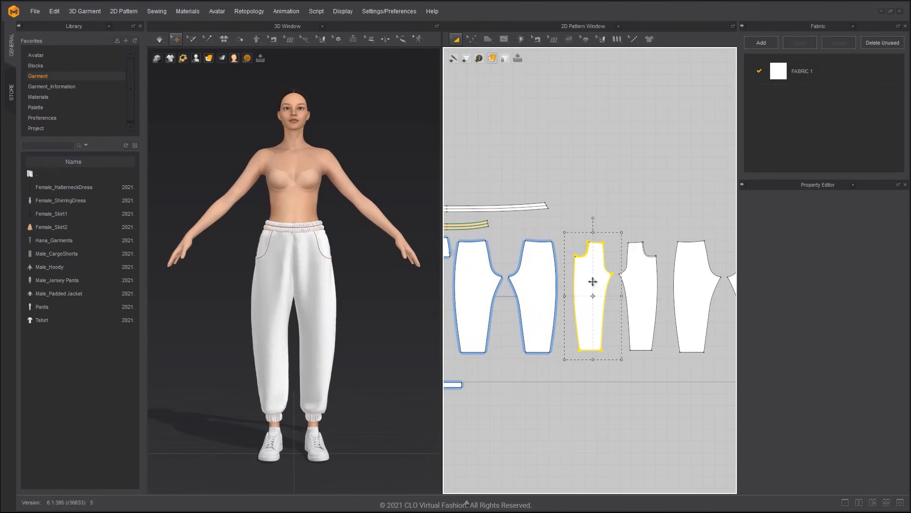
- Link the two cloned front leg panels, and the two cloned back leg panels, as symmetric patterns with sewing
left_click(631, 277, "shift")
right_click(630, 277)
left_click(682, 122)
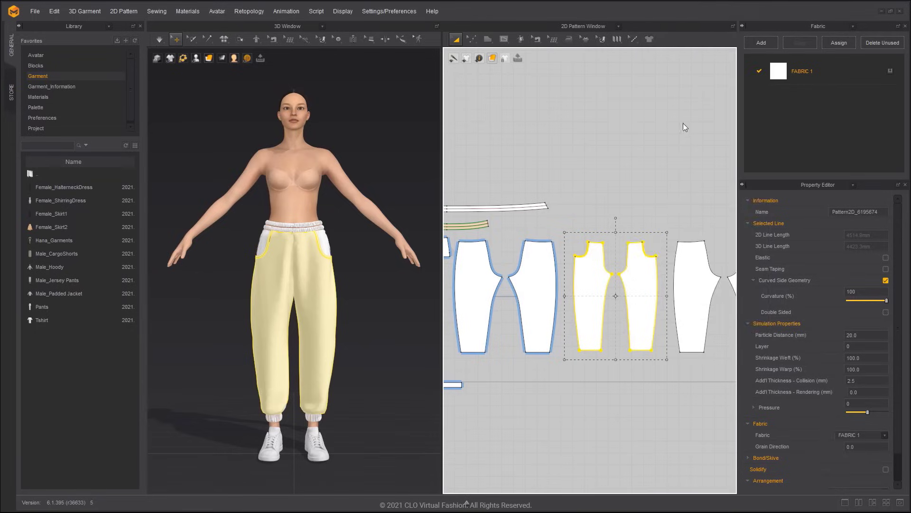
middle_click_drag(687, 253, 629, 250)
left_click(629, 267)
left_click(695, 271, "shift")
right_click(695, 271)
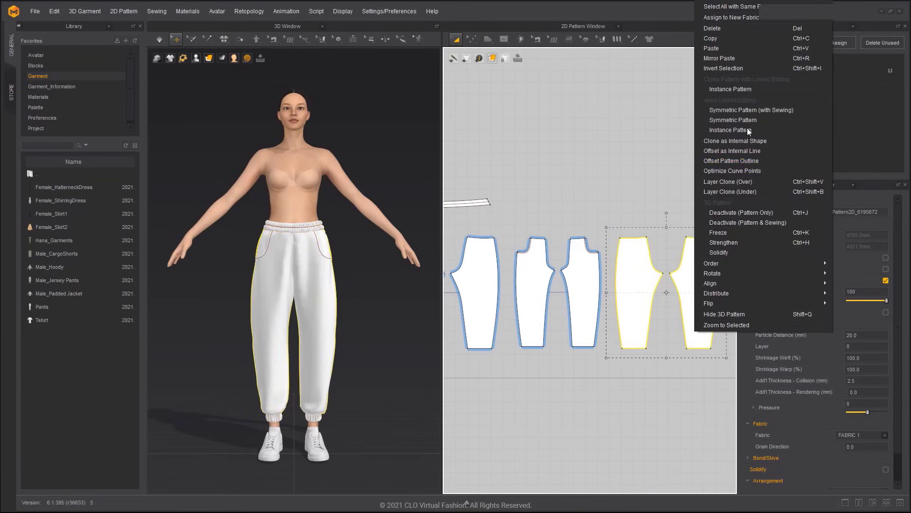
left_click(751, 111)
left_click(730, 197)
- Adjust the weft shrinkage of the four cloned leg panels, set their warp shrinkage to 102%, and simulate briefly
left_click_drag(497, 204, 518, 219)
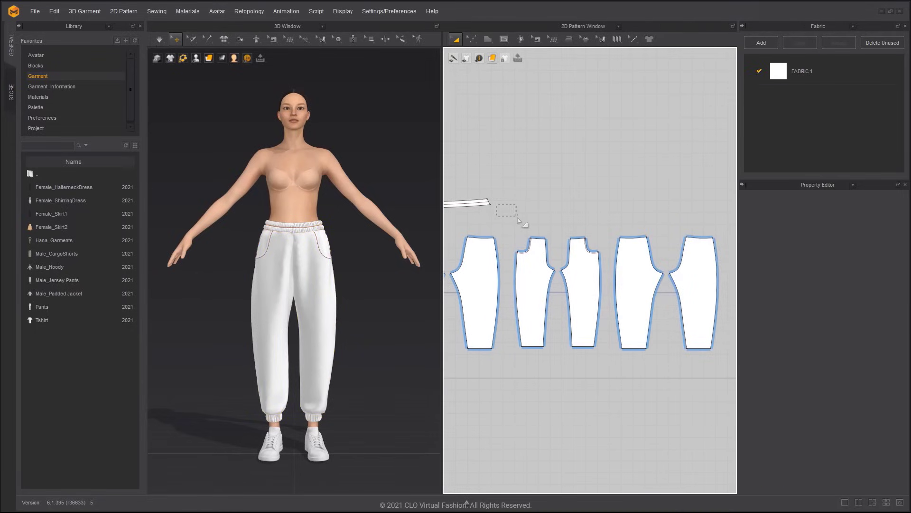
left_click_drag(717, 360, 719, 362)
double_click(848, 381)
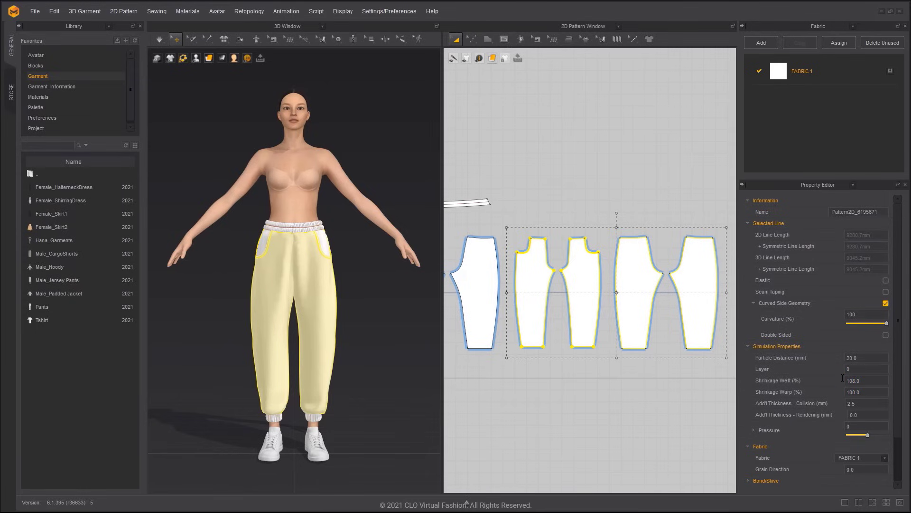
key("Tab")
left_click(403, 307)
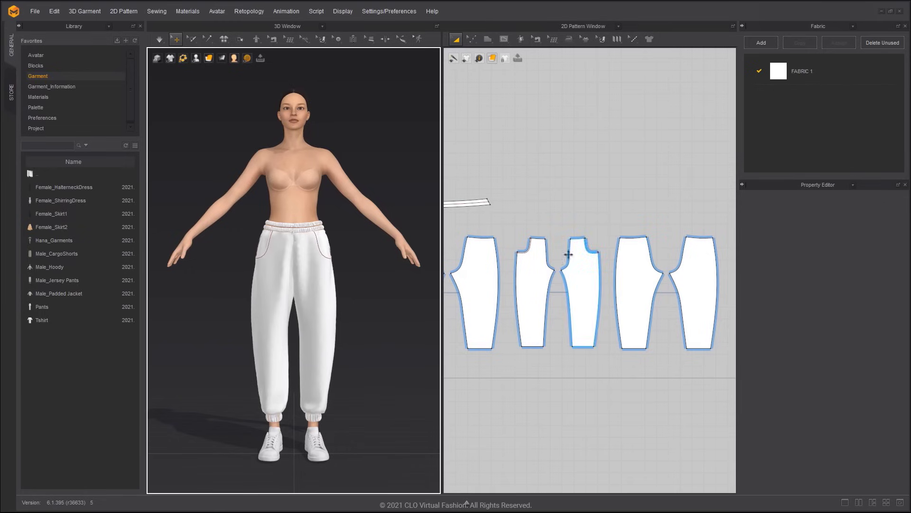
key("space")
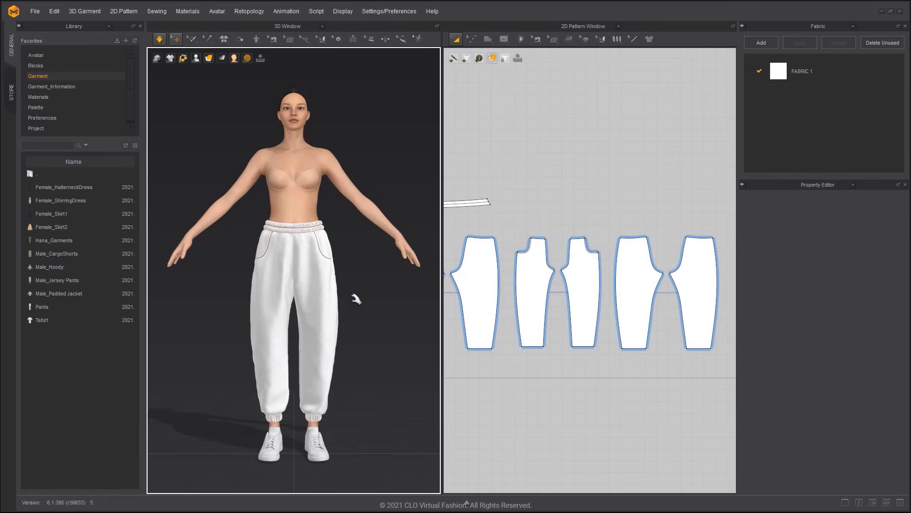
key("space")
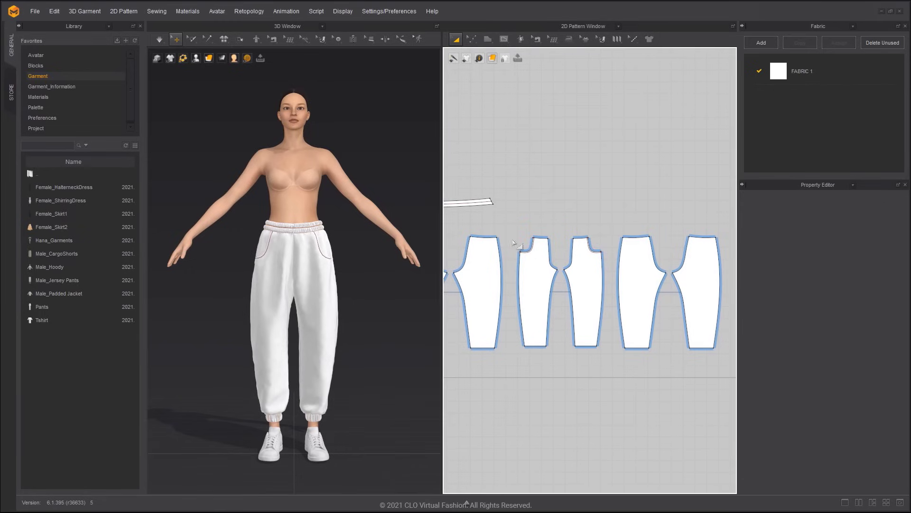
- Set the particle distance of the four cloned leg panels to 8 mm and simulate briefly
left_click_drag(516, 222, 754, 379)
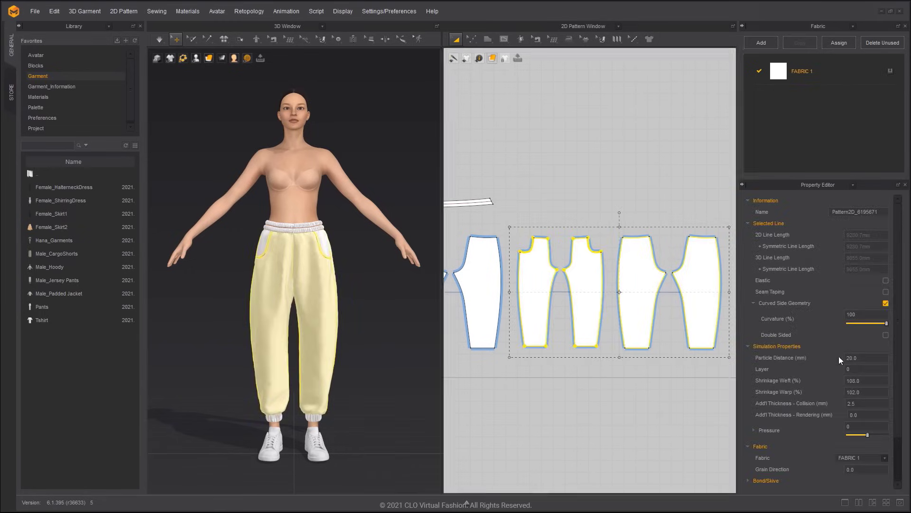
key("Return")
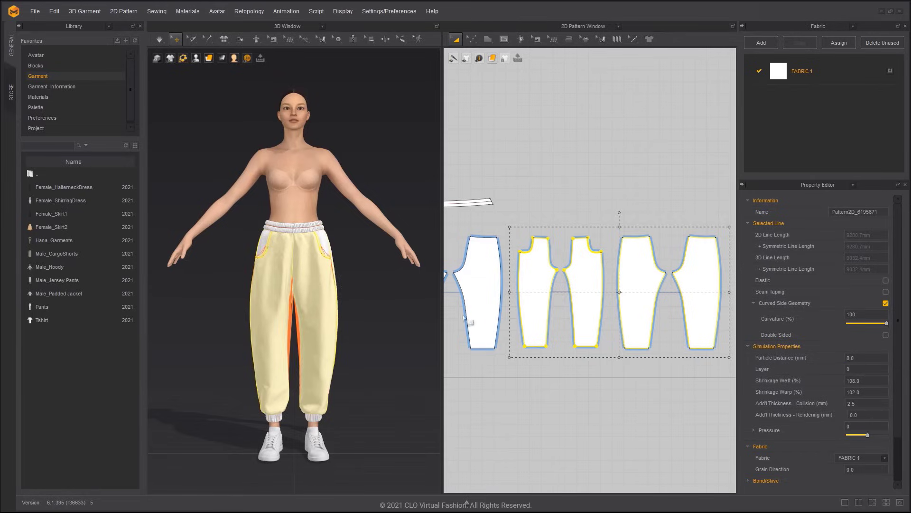
left_click(392, 285)
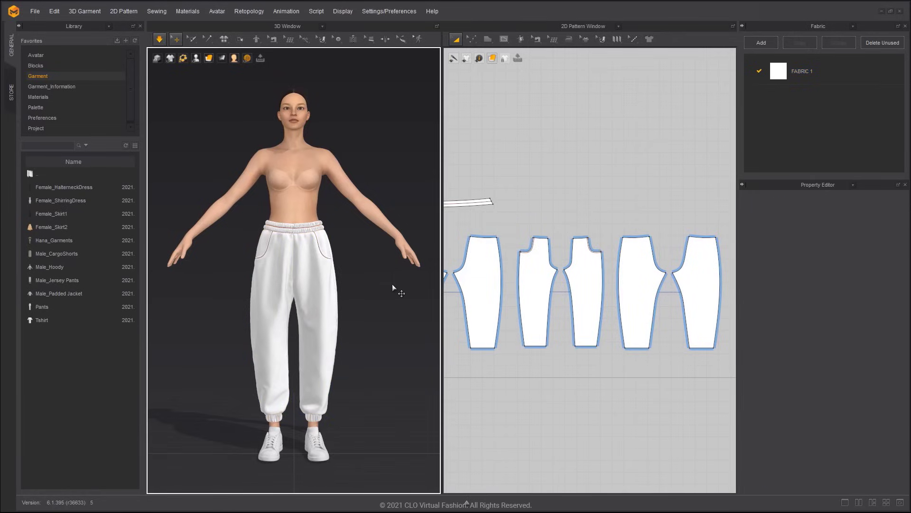
key("space")
- Replace FABRIC 1 with the Knit_Cotton_Jersey material from the library and simulate the pants briefly
left_click(54, 97)
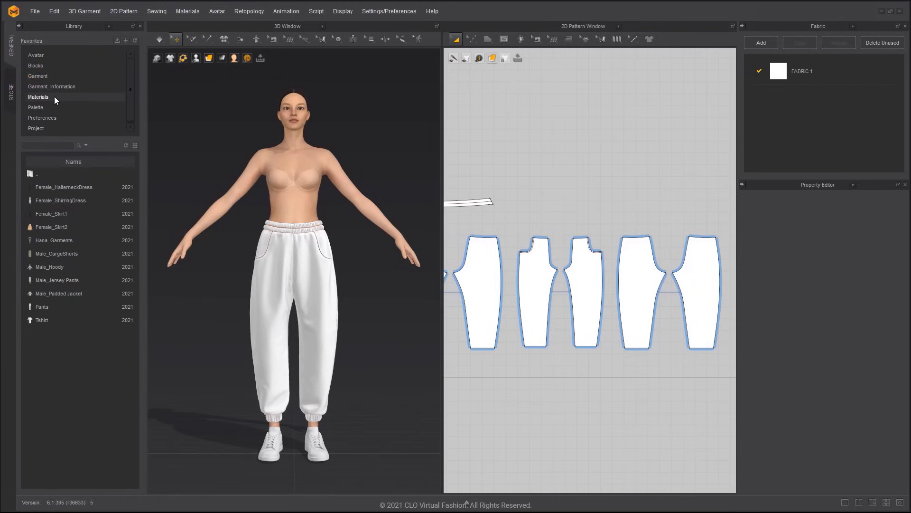
double_click(76, 186)
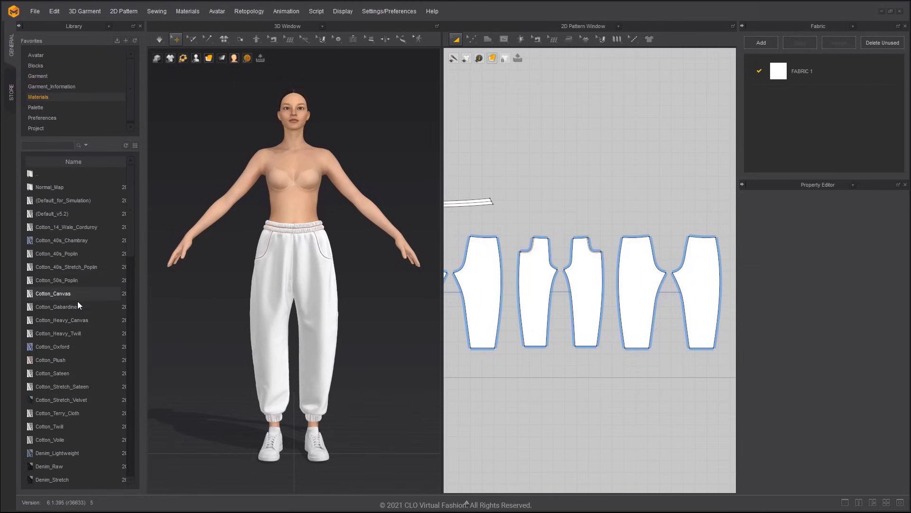
scroll(77, 301, "down", 5)
scroll(70, 314, "down", 3)
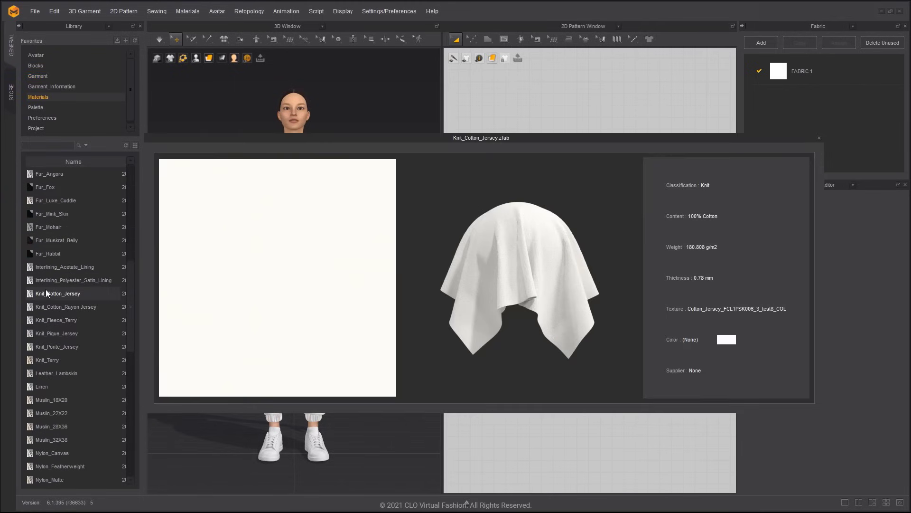
left_click_drag(47, 294, 788, 73)
key("space")
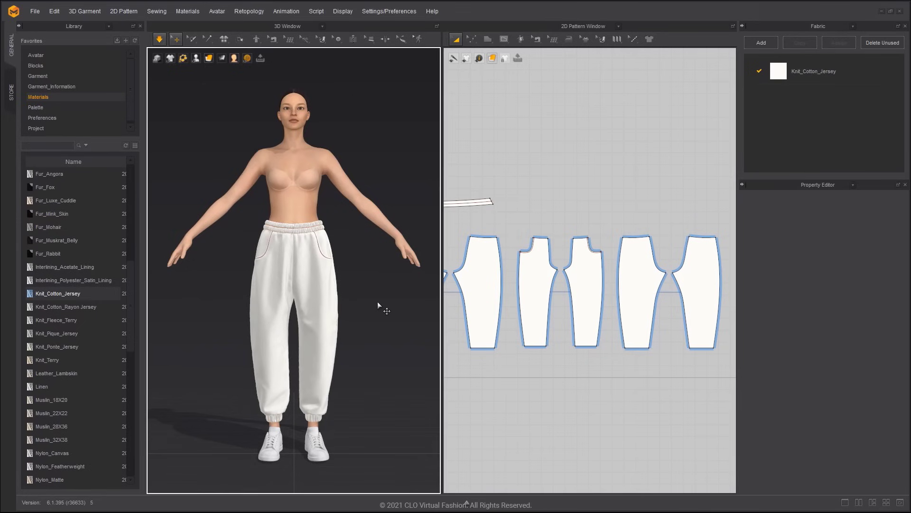
key("space")
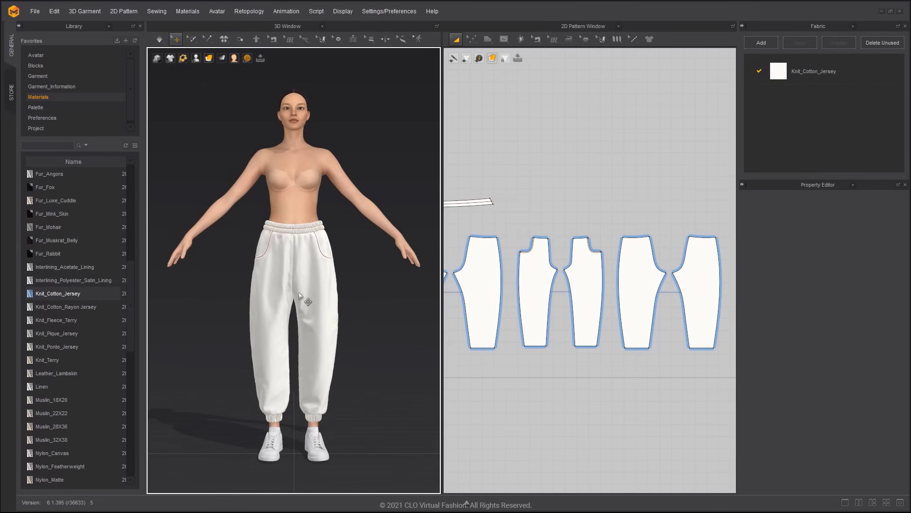
- Set the weft shrinkage of the four cloned leg panels to 113% and adjust their warp shrinkage
right_click_drag(302, 298, 354, 299)
left_click(572, 306)
left_click_drag(526, 223, 722, 391)
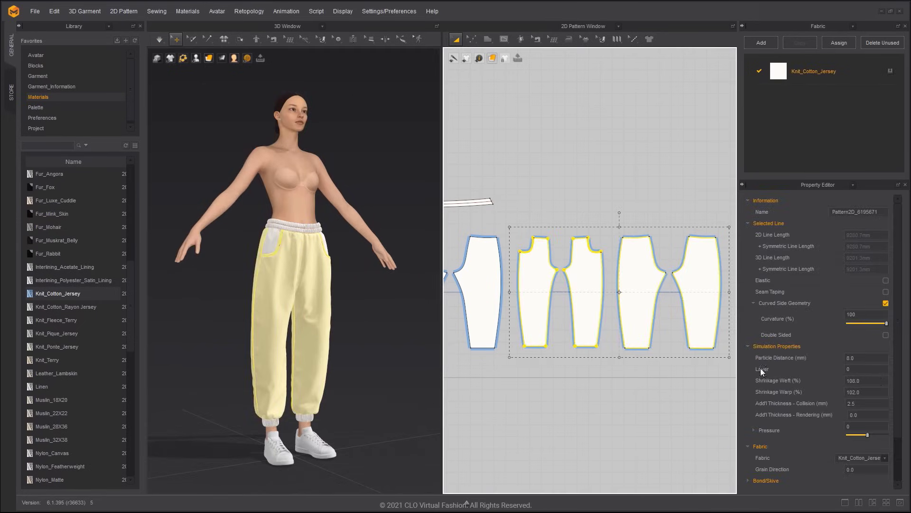
left_click(866, 379)
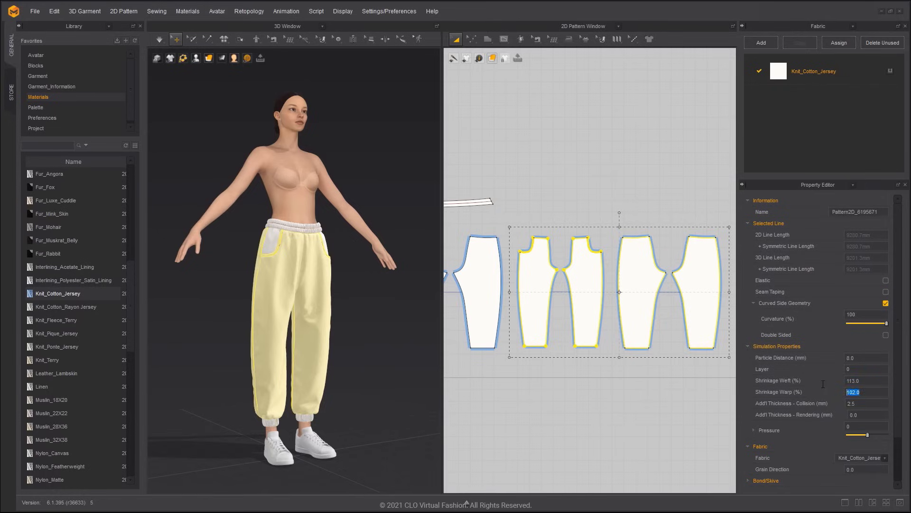
left_click(384, 327)
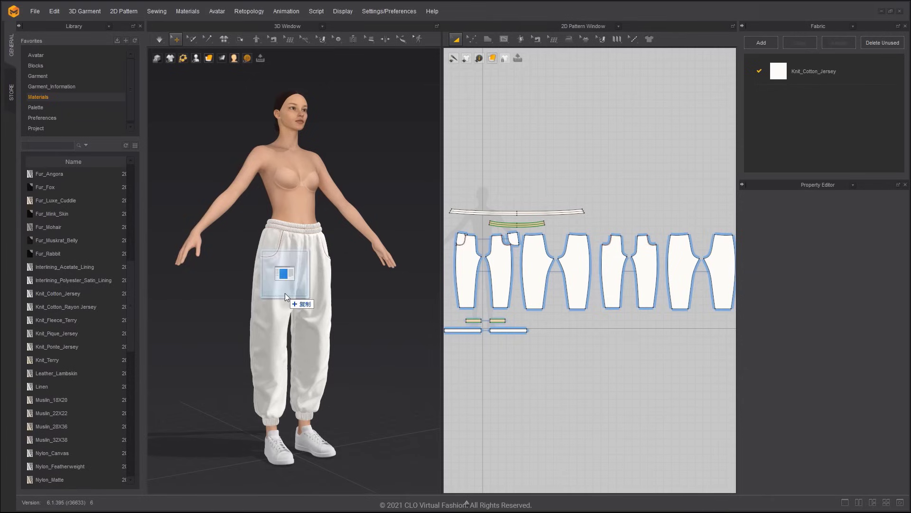
- Add the hoodie project's garment to the scene without its avatar, declining the avatar pose and size
left_click_drag(285, 292, 285, 292)
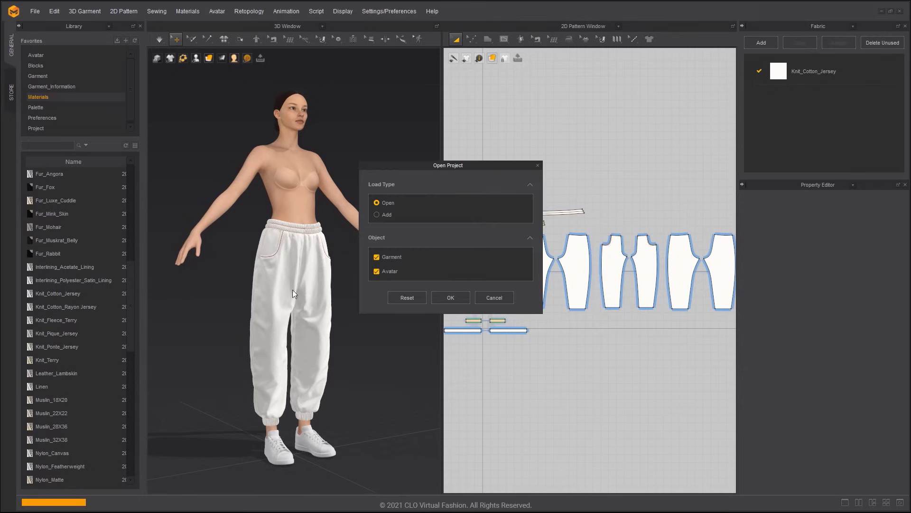
left_click(377, 215)
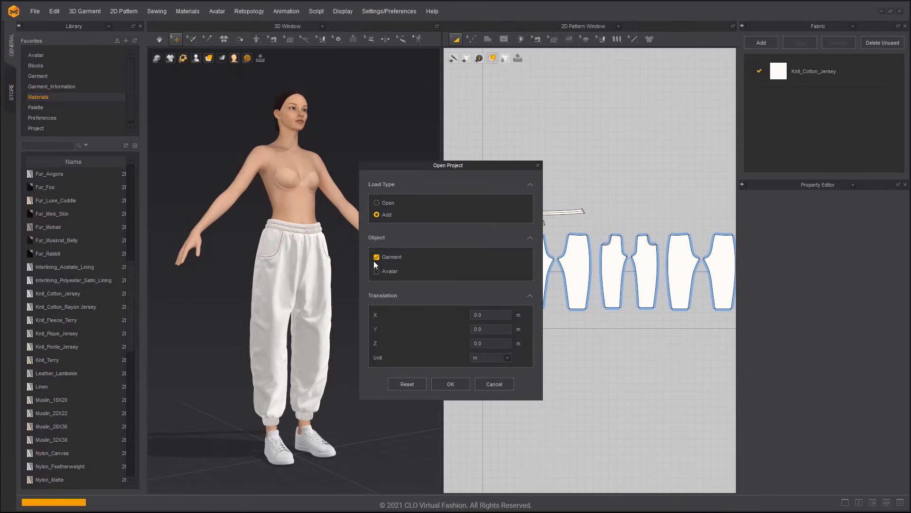
left_click(450, 379)
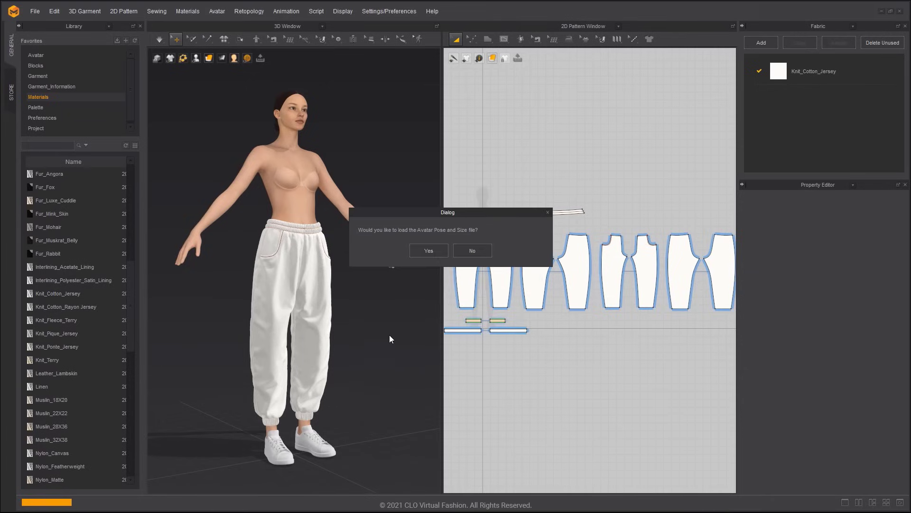
left_click(472, 250)
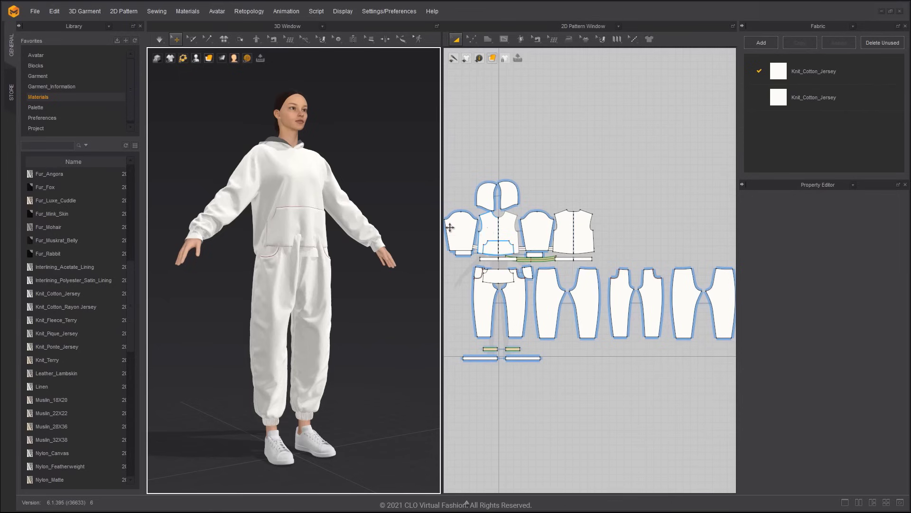
- Move the hoodie's body, sleeve and hood patterns up, clear of the pants patterns
middle_click_drag(508, 271, 514, 274)
left_click(506, 234)
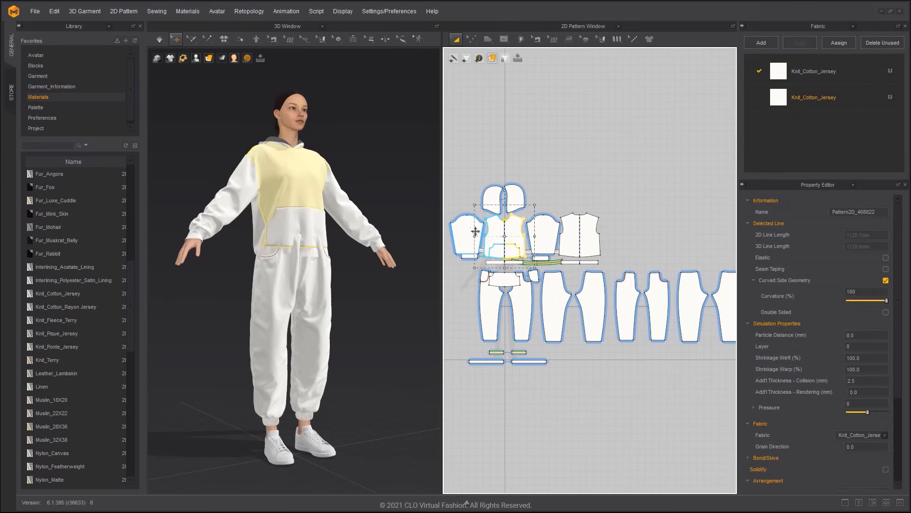
left_click(474, 232, "shift")
left_click(495, 199, "shift")
left_click(515, 199, "shift")
left_click(541, 239, "shift")
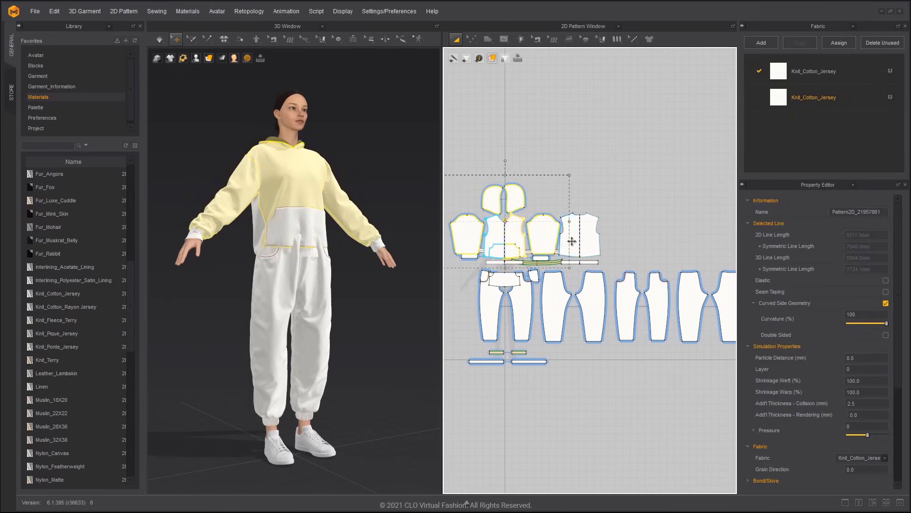
left_click(572, 241, "shift")
left_click_drag(543, 234, 542, 180)
scroll(523, 251, "up", 2)
- Move the hoodie's hem bands, cuffs and front pocket pattern out of the pants patterns to beneath the hoodie body panels
left_click(509, 274)
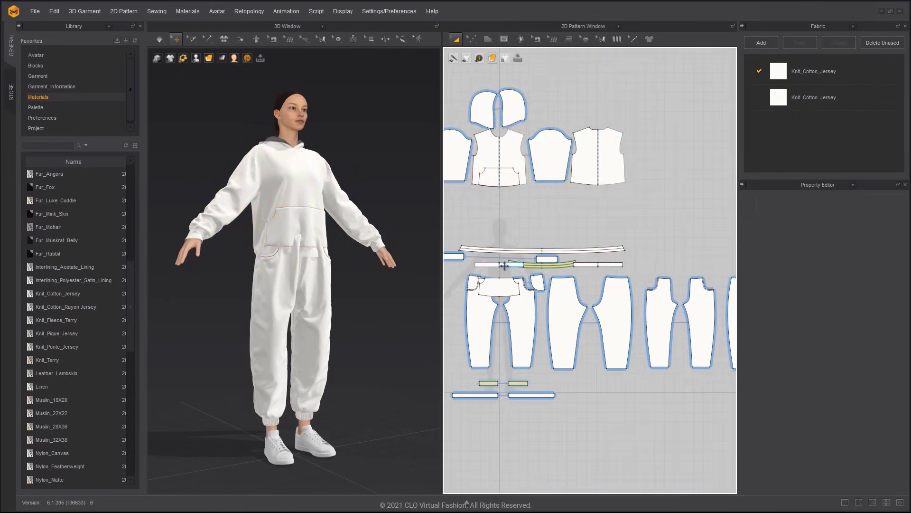
left_click_drag(504, 265, 507, 207)
left_click_drag(588, 266, 583, 208)
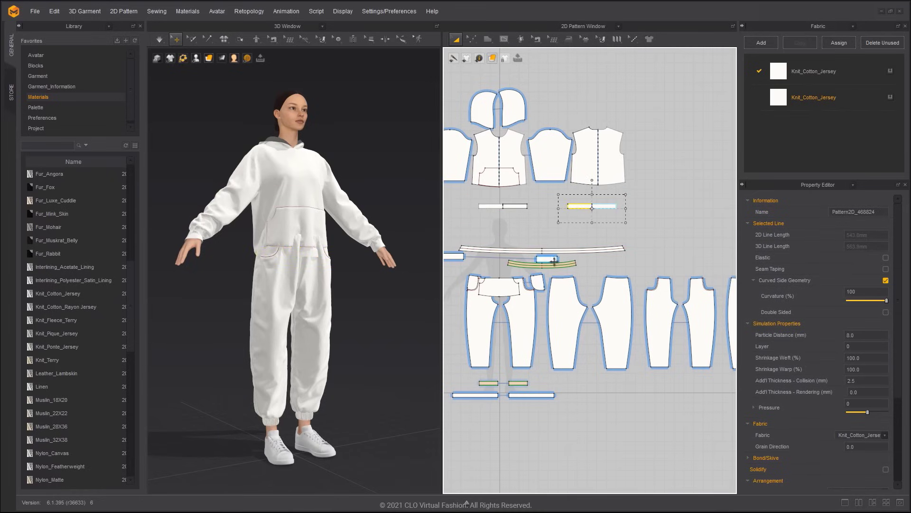
left_click_drag(553, 262, 553, 220)
left_click_drag(457, 259, 460, 216)
middle_click_drag(482, 230, 519, 285)
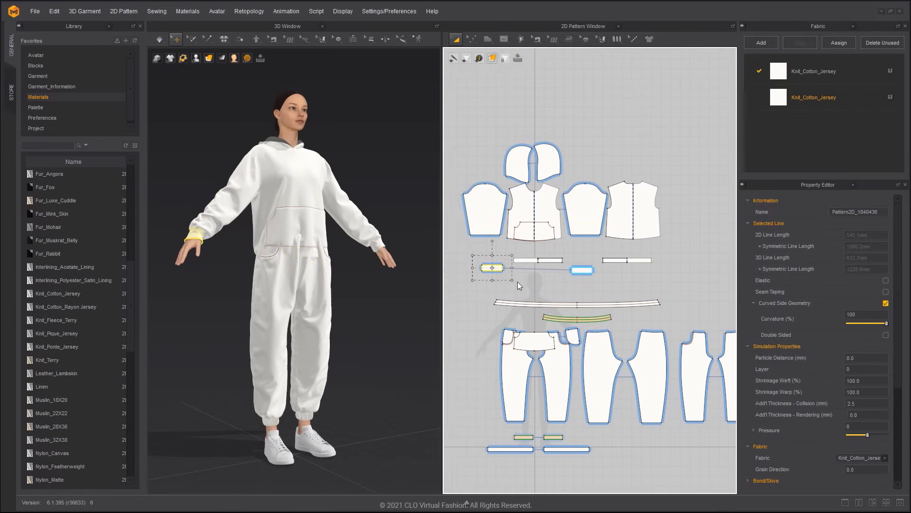
scroll(523, 327, "down", 1)
left_click_drag(526, 343, 528, 286)
- Raise the simulation layer of all hoodie patterns so the hoodie lies over the pants
left_click_drag(464, 143, 676, 296)
left_click(849, 369)
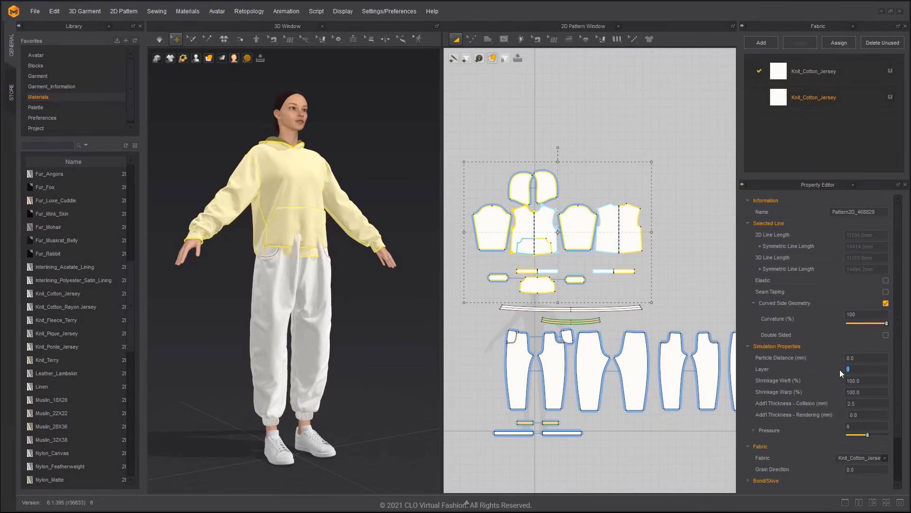
left_click(368, 286)
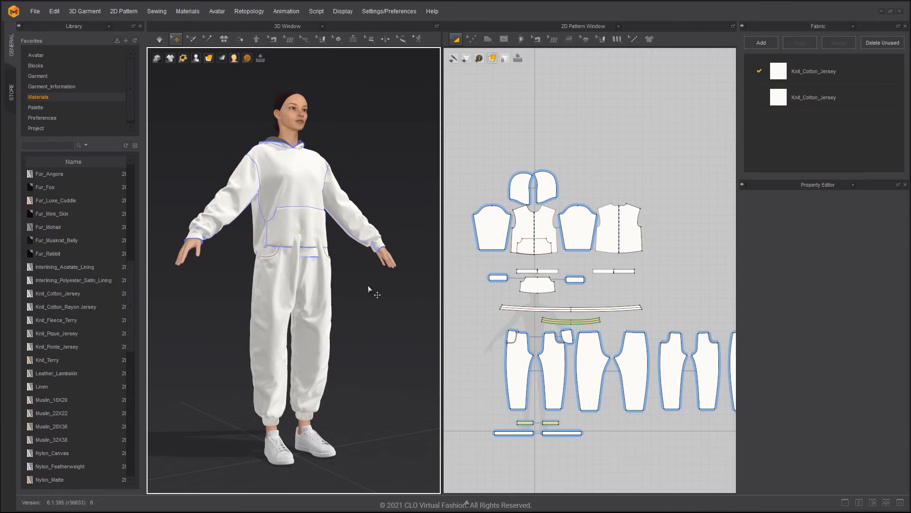
- Freeze all the pants patterns and simulate briefly to settle the hoodie over the waistband
scroll(576, 349, "down", 2)
left_click_drag(491, 309, 891, 477)
right_click(298, 328)
left_click(355, 219)
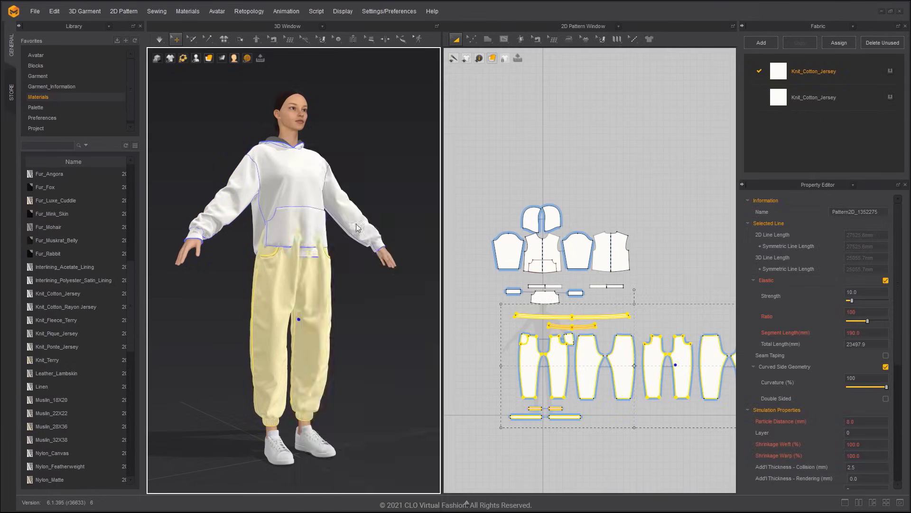
left_click(384, 327)
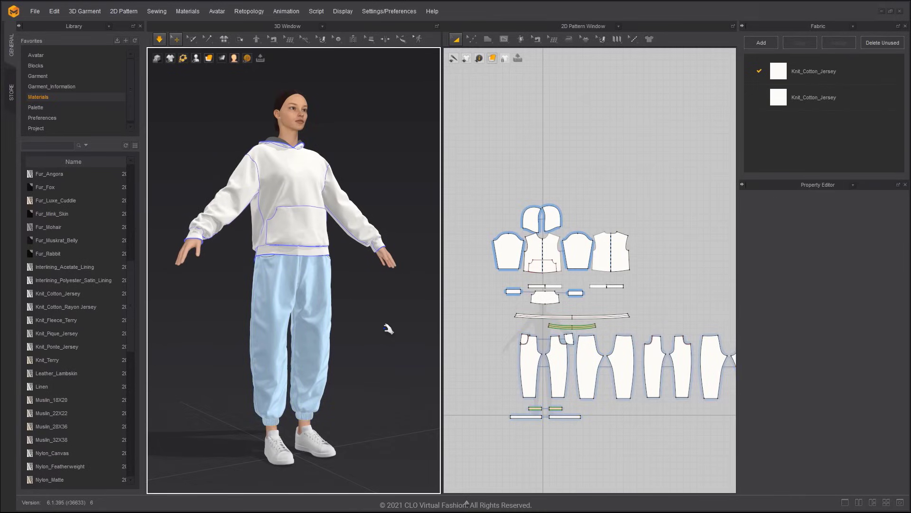
key("space")
- Unfreeze all the hoodie and pants patterns and set their simulation layer to 0 for a joint simulation
key("ctrl+a")
right_click(304, 269)
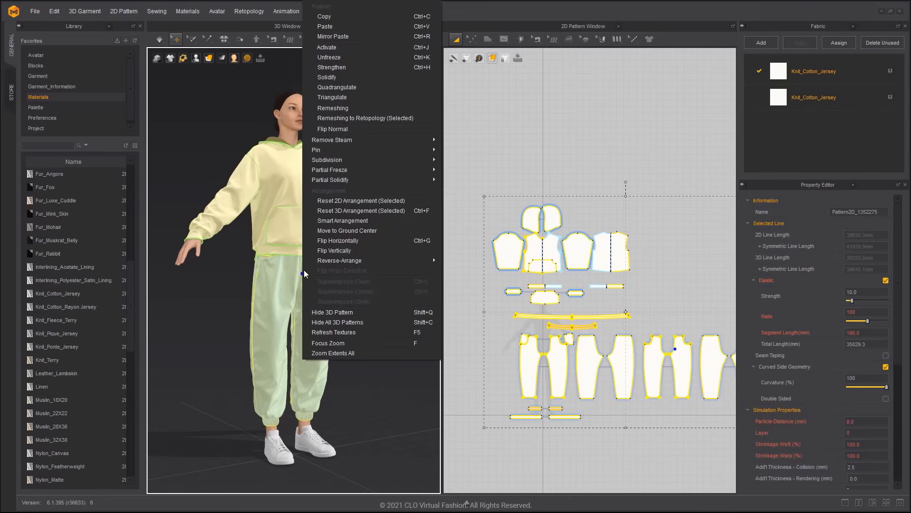
left_click(329, 57)
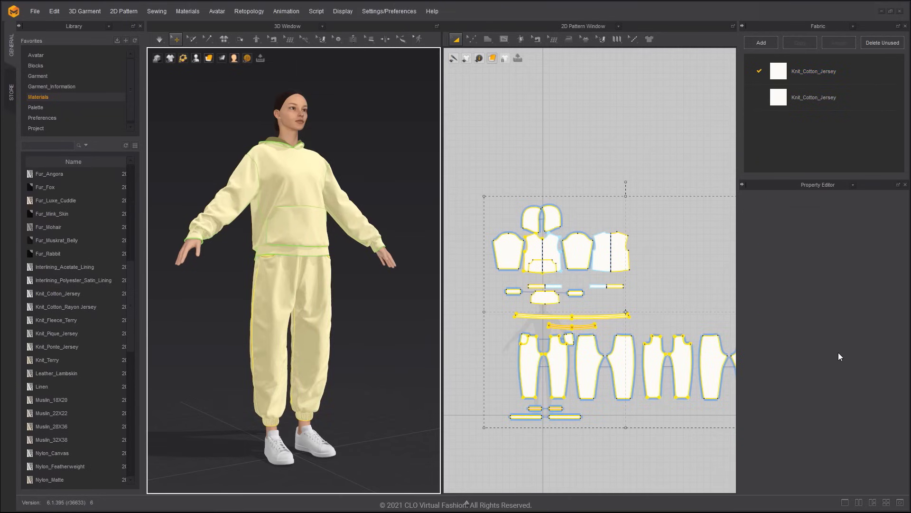
left_click(850, 432)
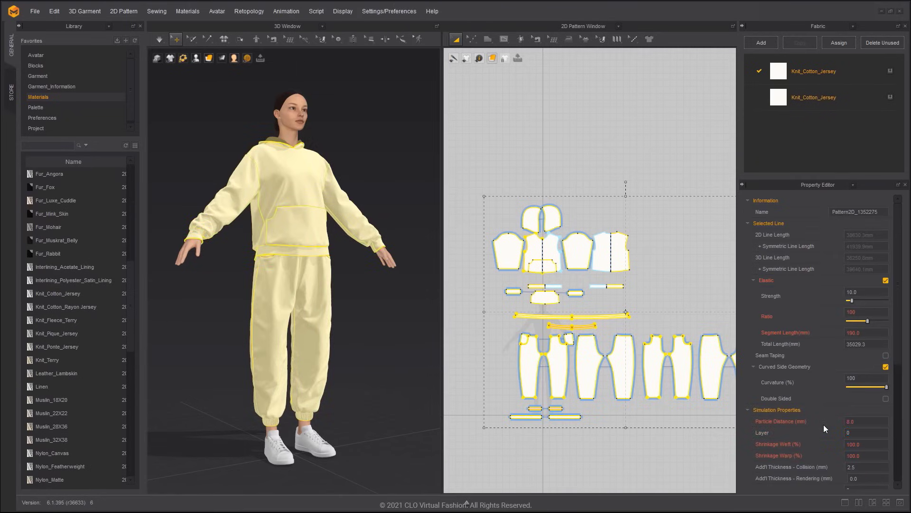
left_click(374, 351)
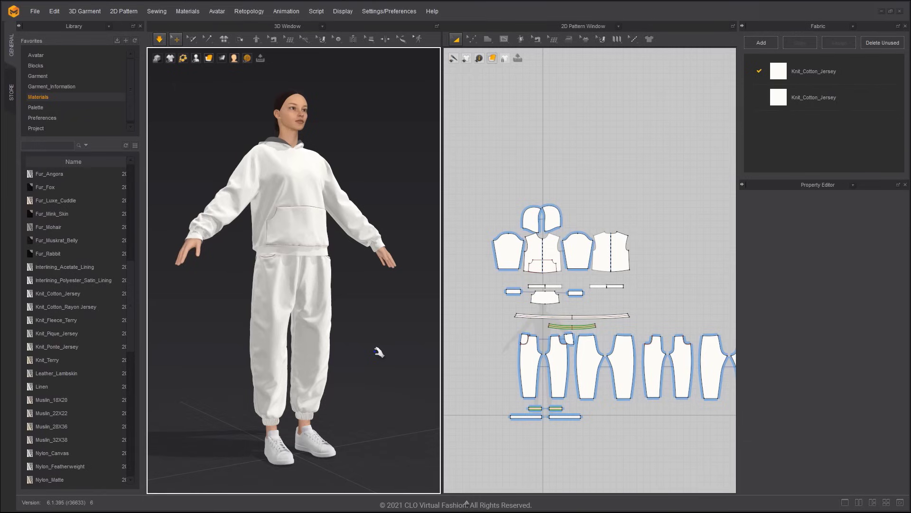